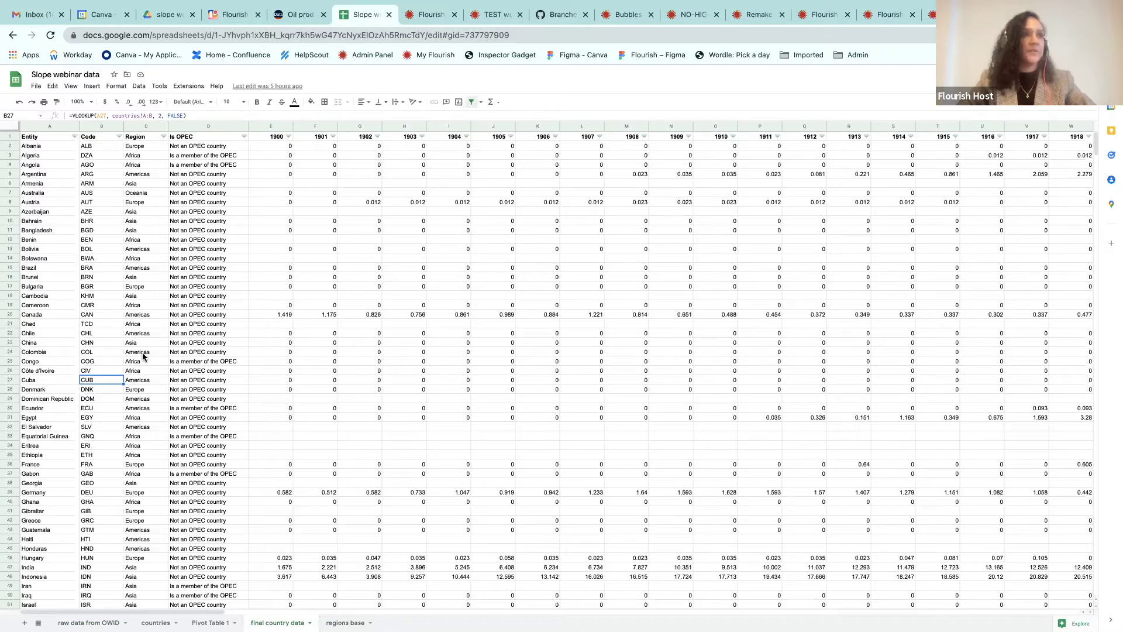
Step: Examine the Entity, 1900, Code, Region and Is OPEC columns of the final country data sheet
click(48, 126)
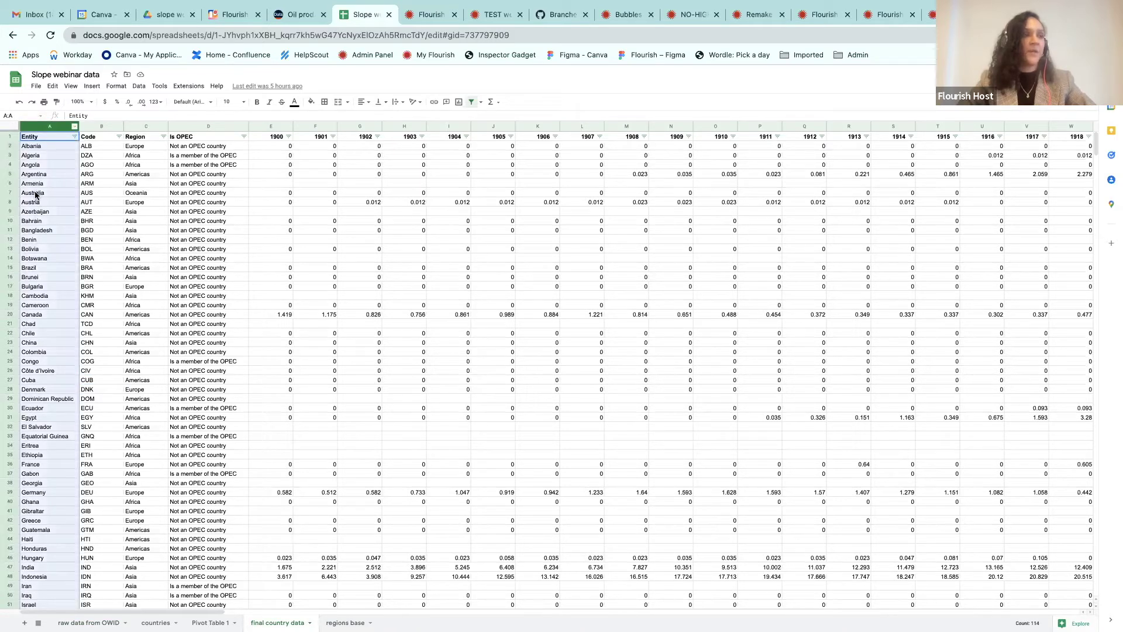
click(266, 127)
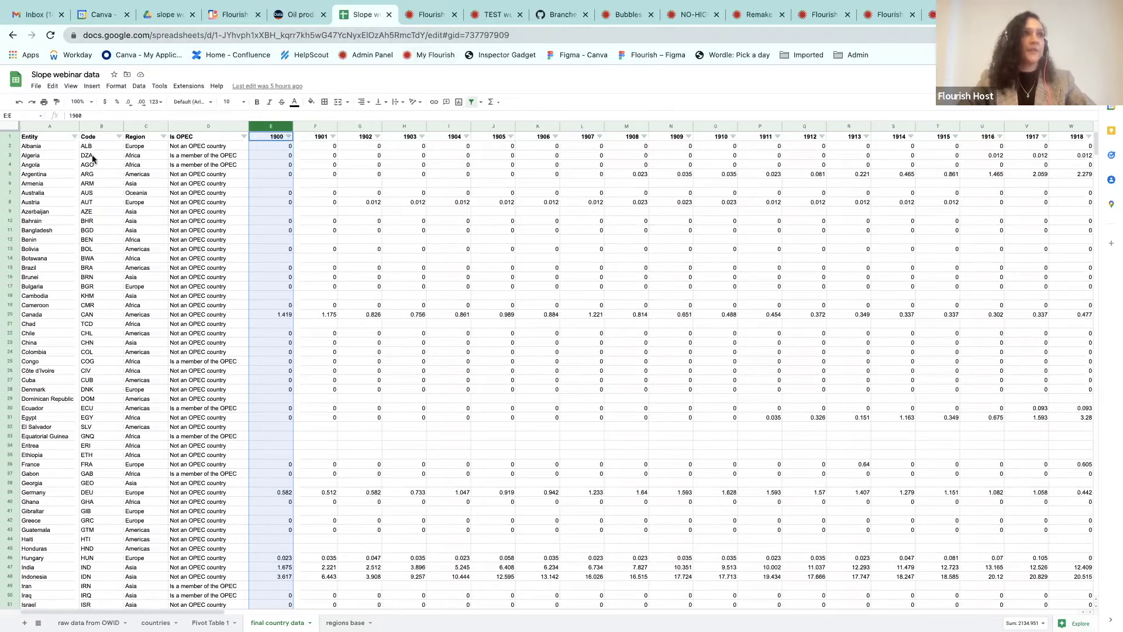
click(97, 126)
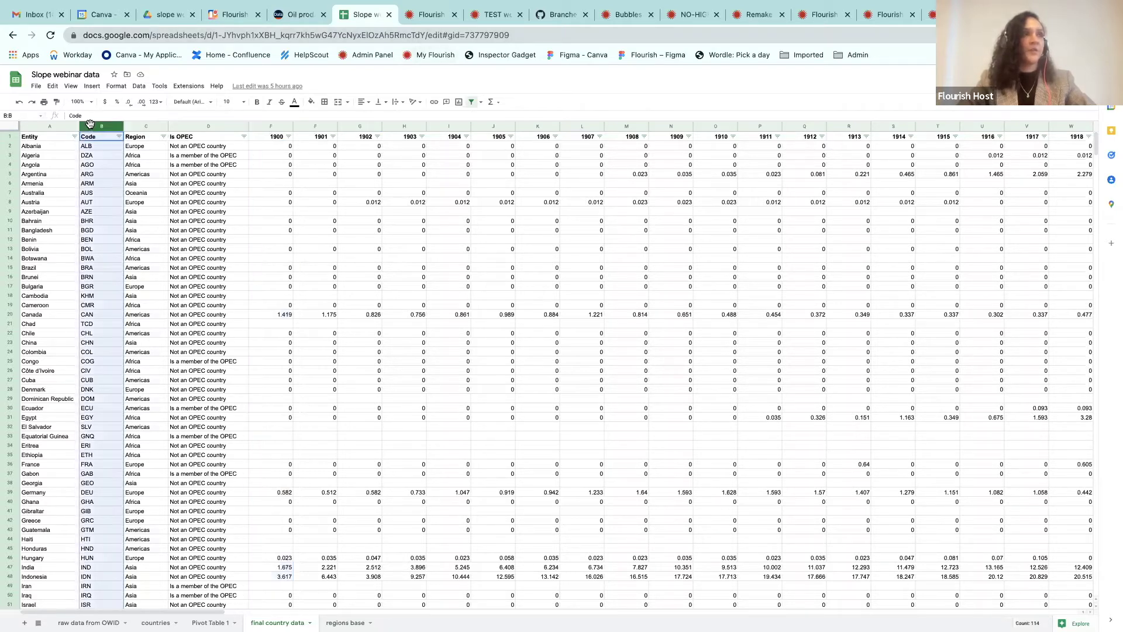
click(138, 124)
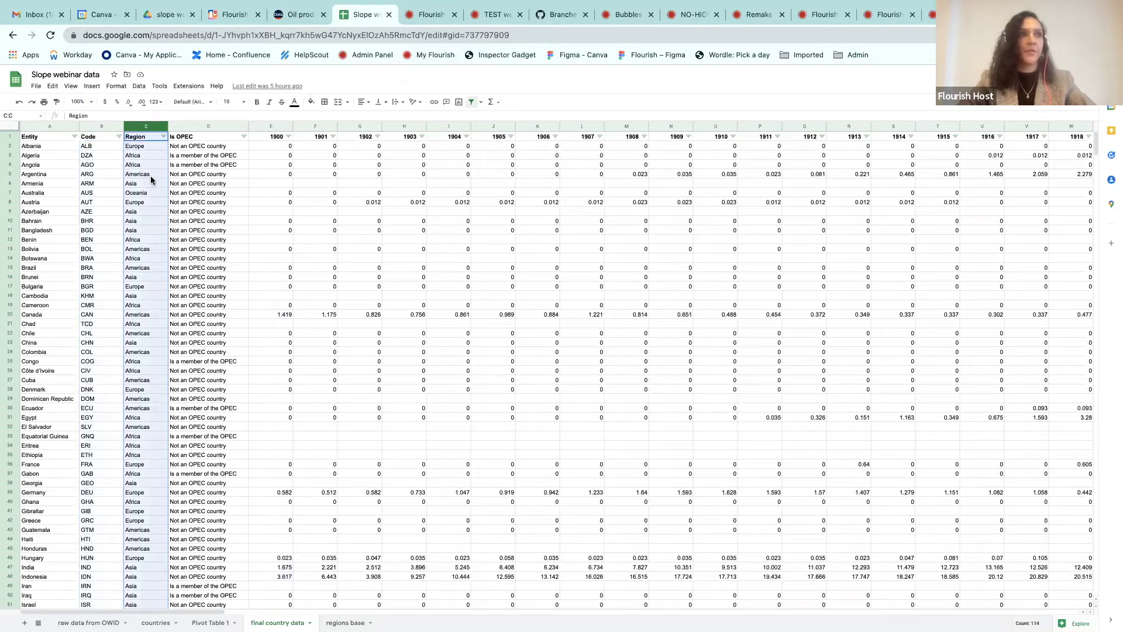
click(190, 125)
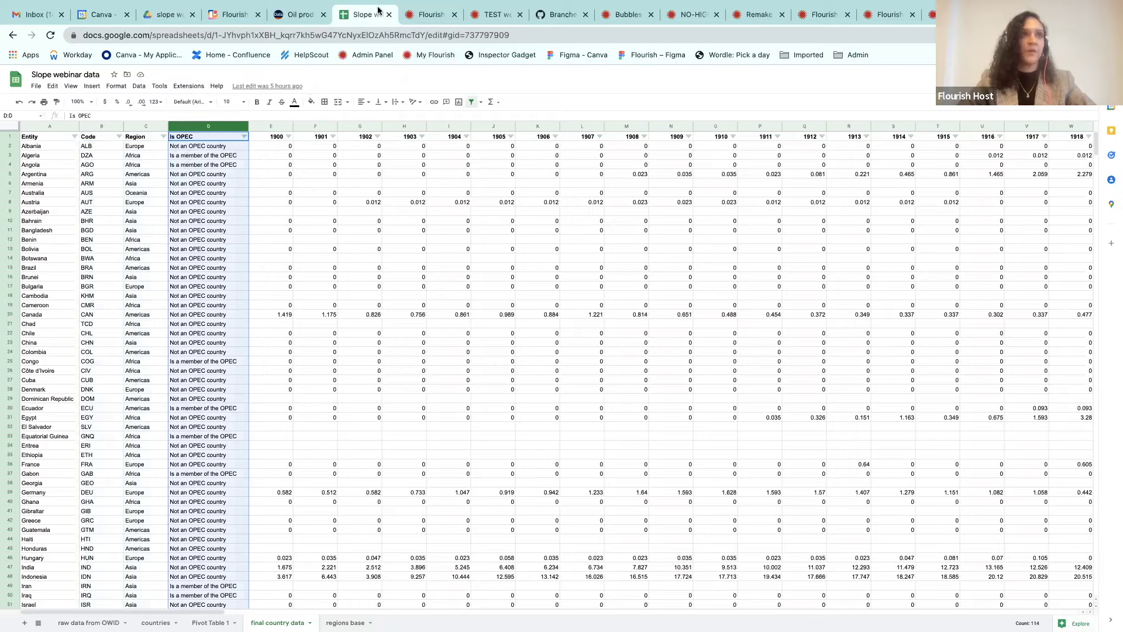
Step: Switch to the Flourish projects page and create a new visualisation from the Default starting point of the Slope chart template
click(429, 14)
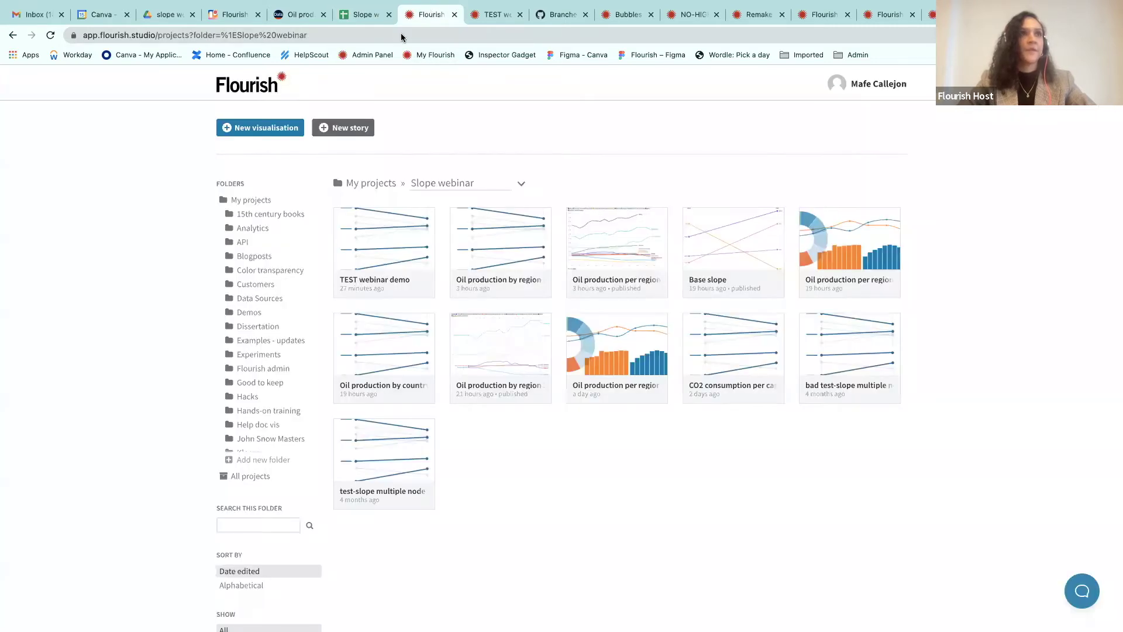
click(258, 130)
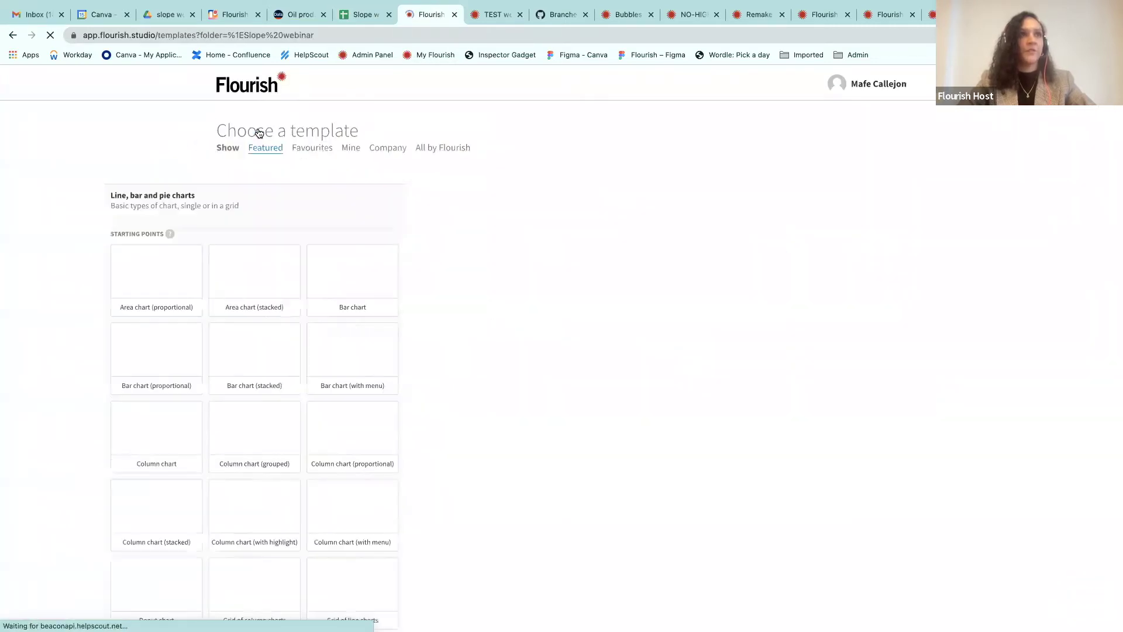
scroll(188, 449, down, 10)
scroll(188, 448, down, 20)
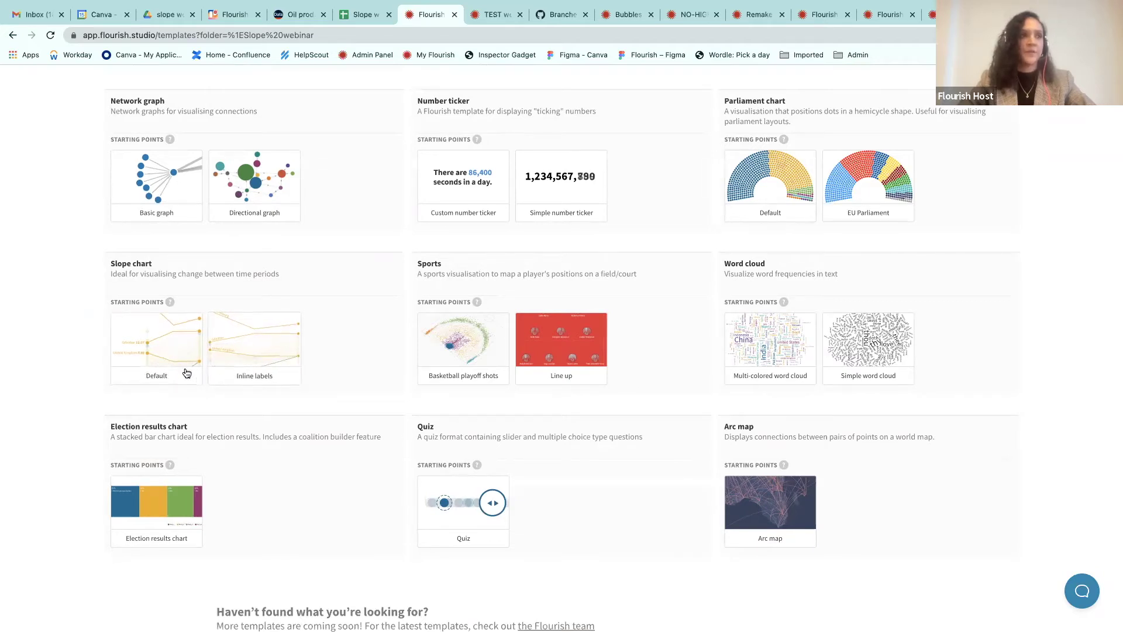
click(158, 365)
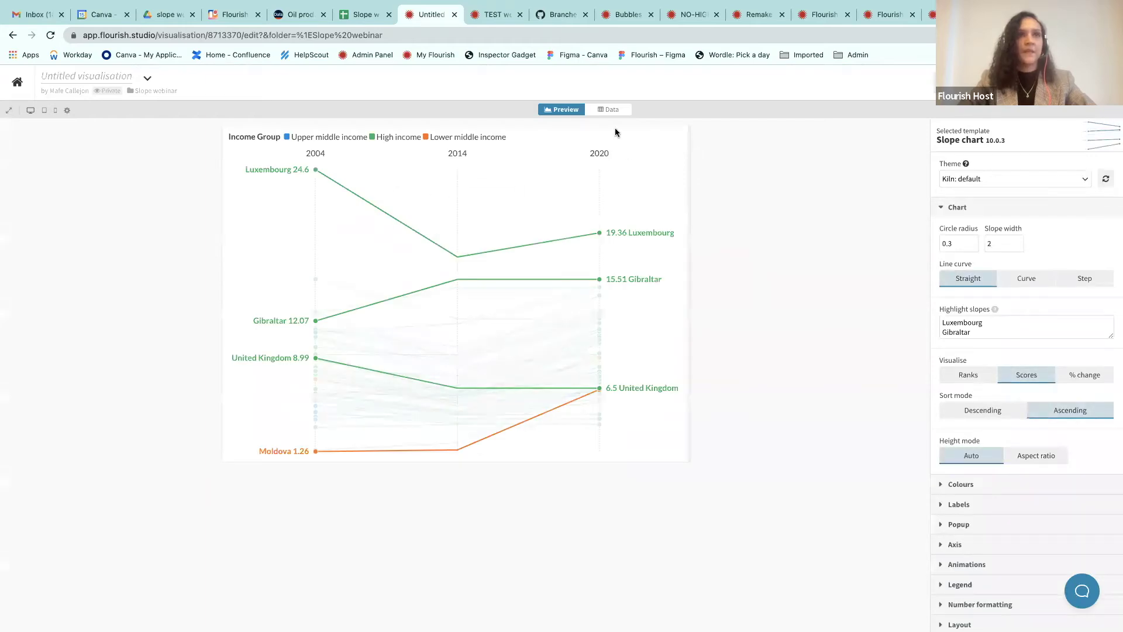
Step: Examine how the sample data's country, year, income group and continent columns relate to the column bindings and the chart preview
click(609, 111)
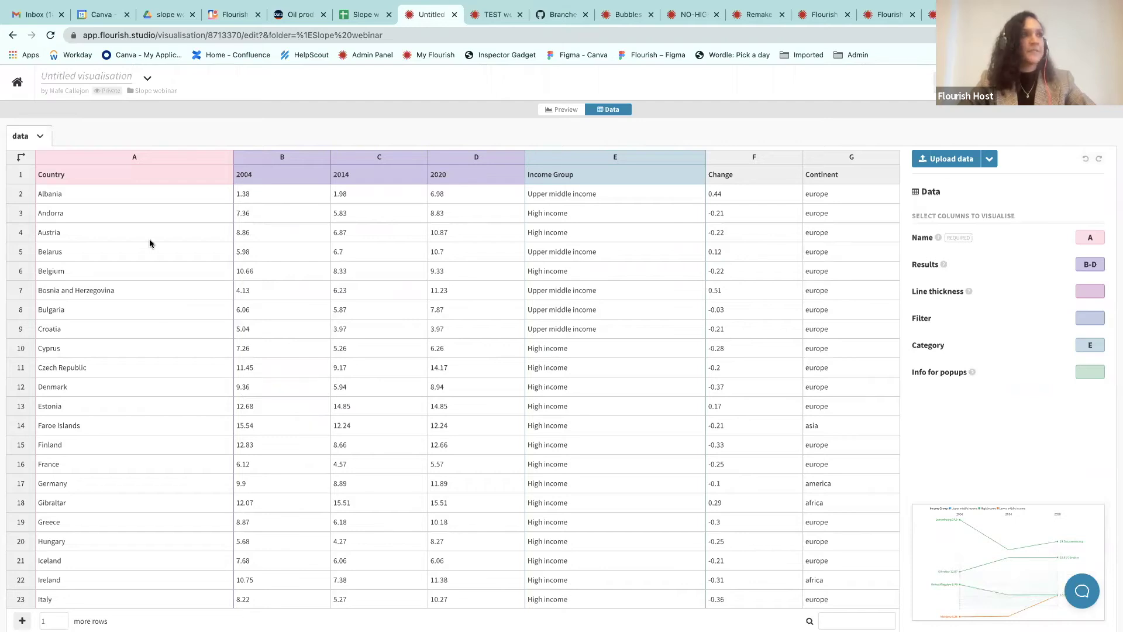
click(142, 159)
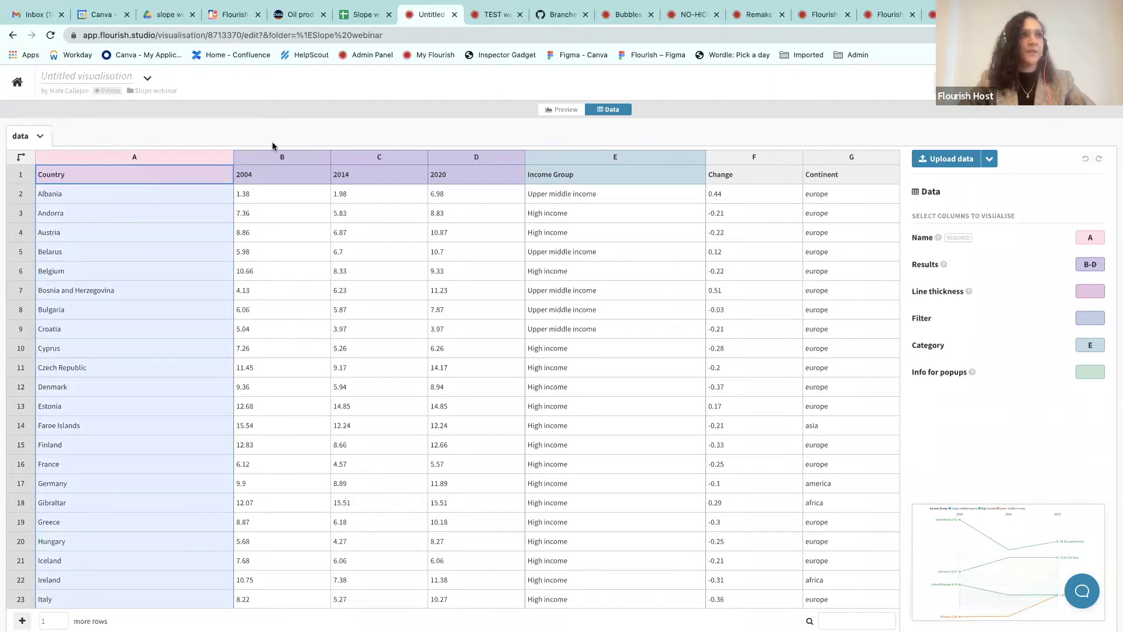
click(272, 154)
click(386, 154)
click(445, 159)
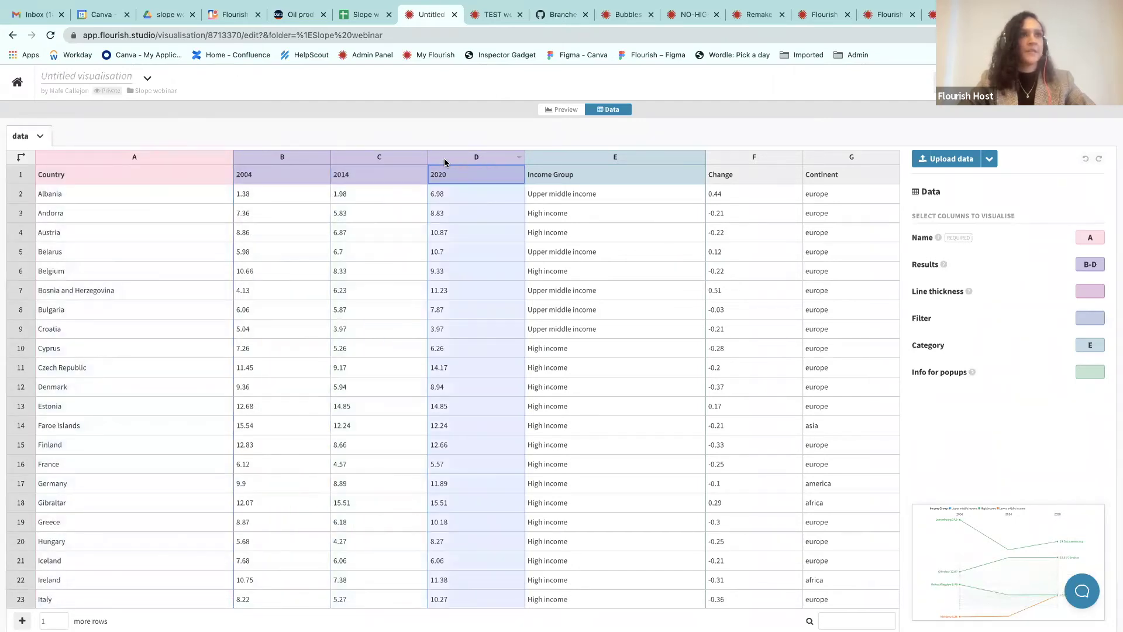
click(583, 157)
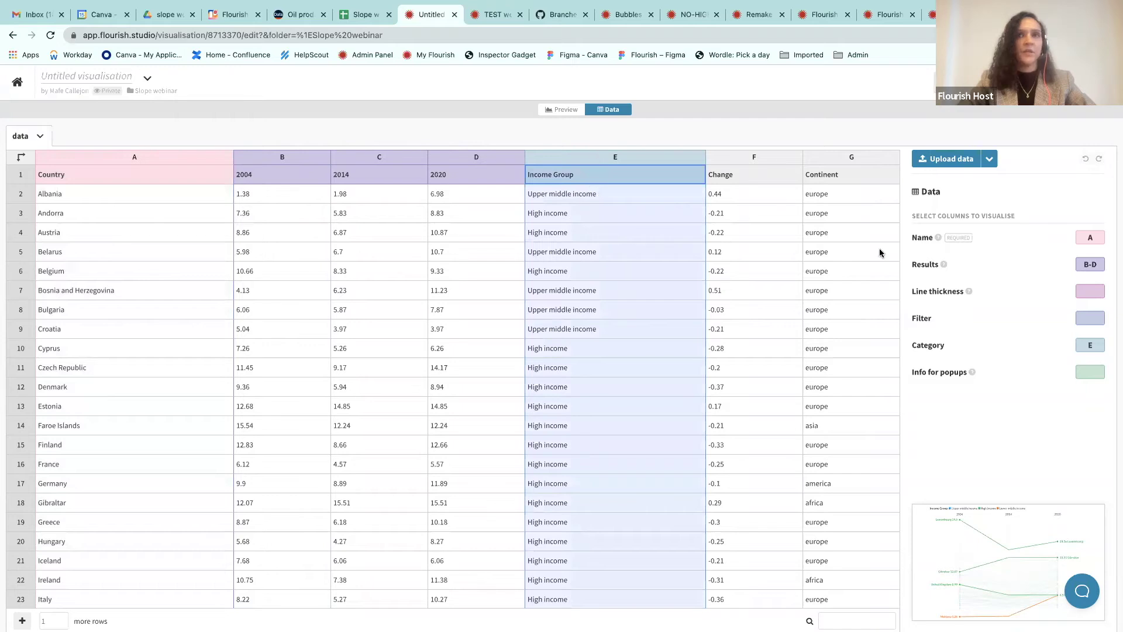
click(1088, 343)
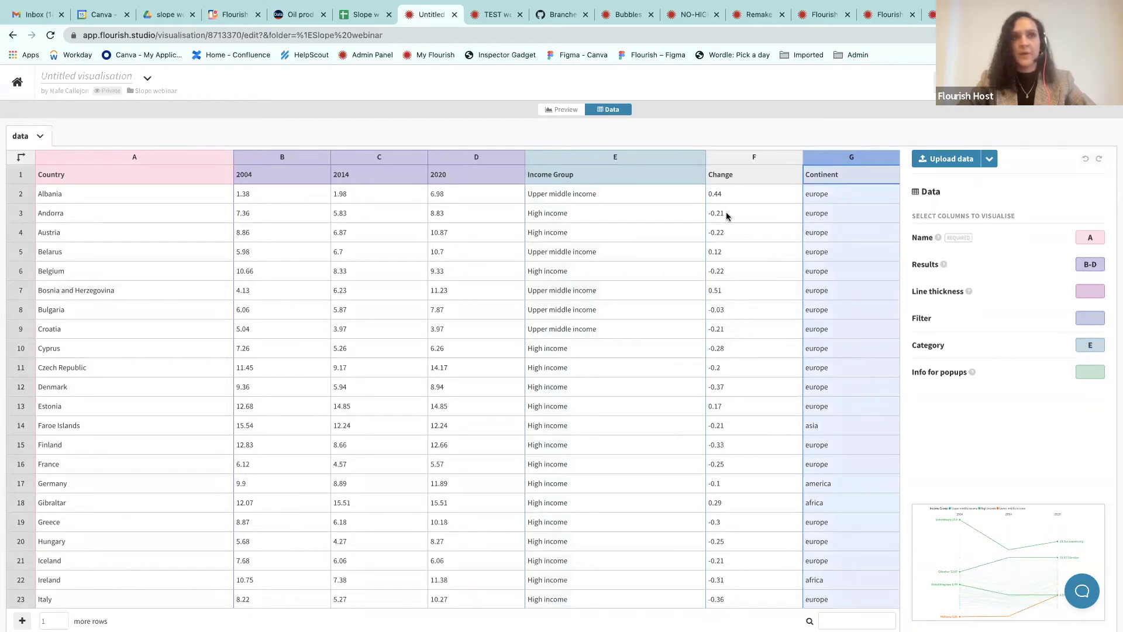
click(567, 110)
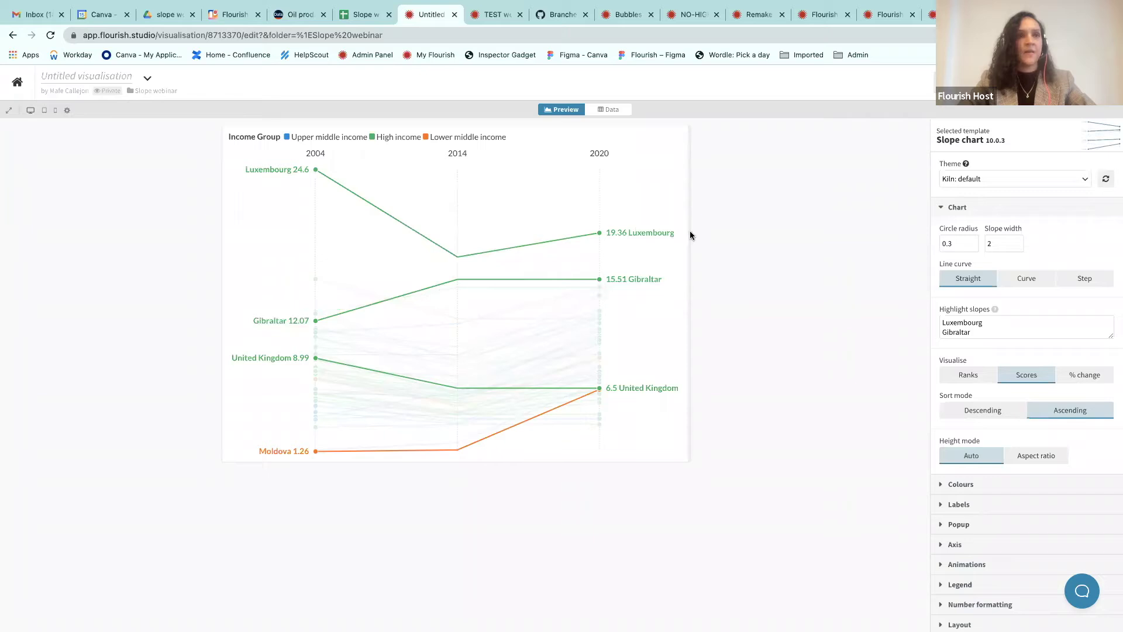
Step: Clear all sample data from the slope chart's data sheet
click(603, 110)
click(40, 137)
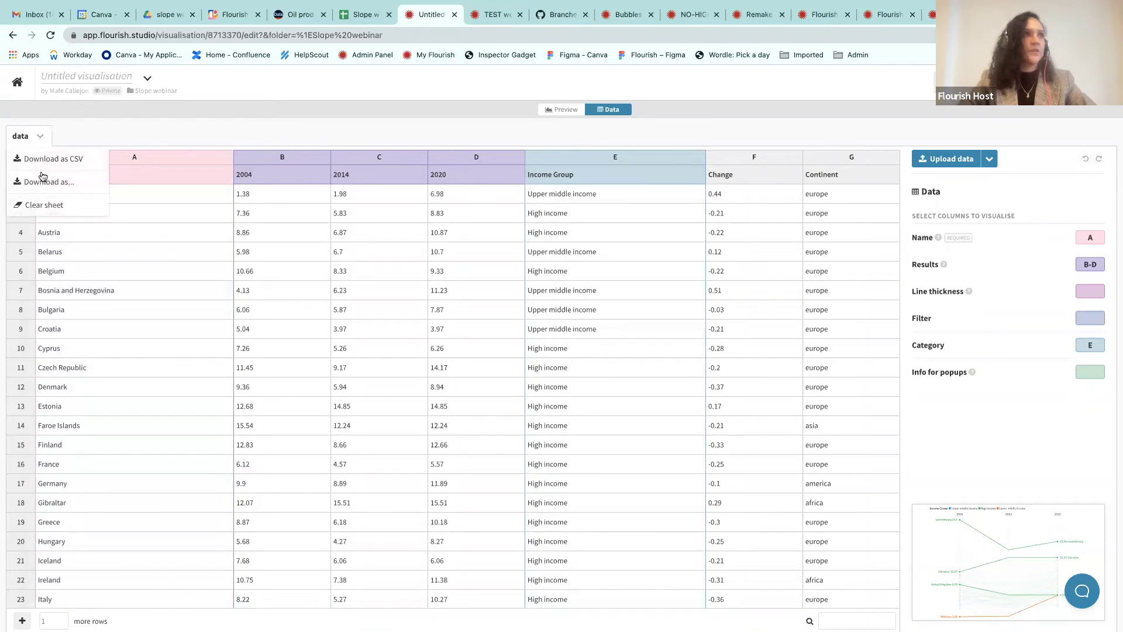
click(41, 206)
Step: Copy the entire final country data sheet from Google Sheets and paste it into the Flourish data sheet starting at the first cell
click(363, 15)
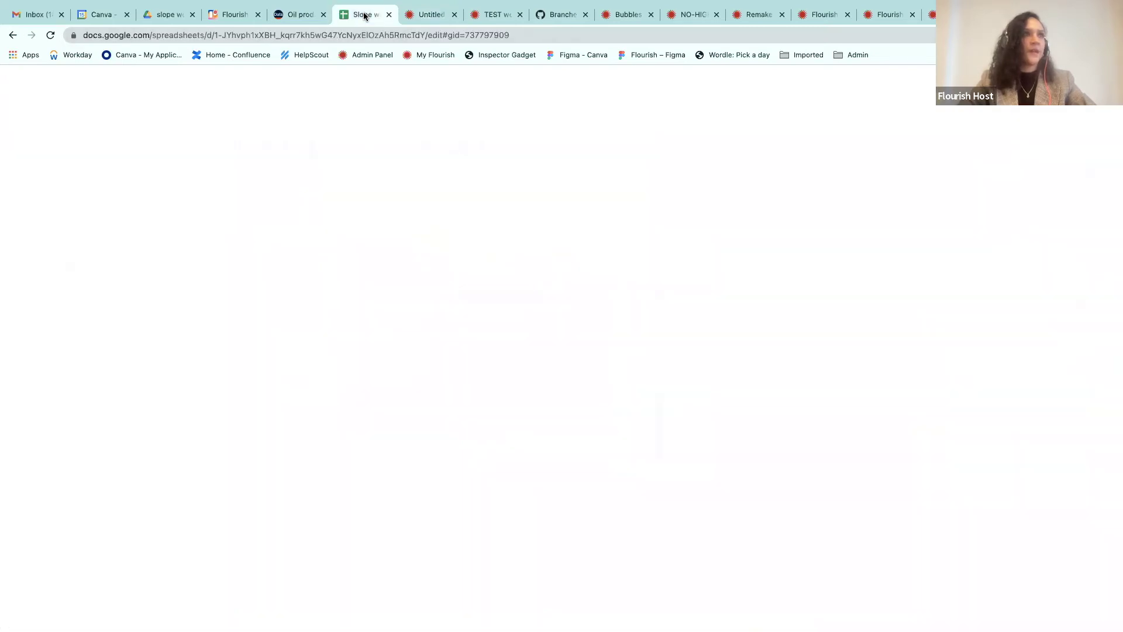
click(105, 183)
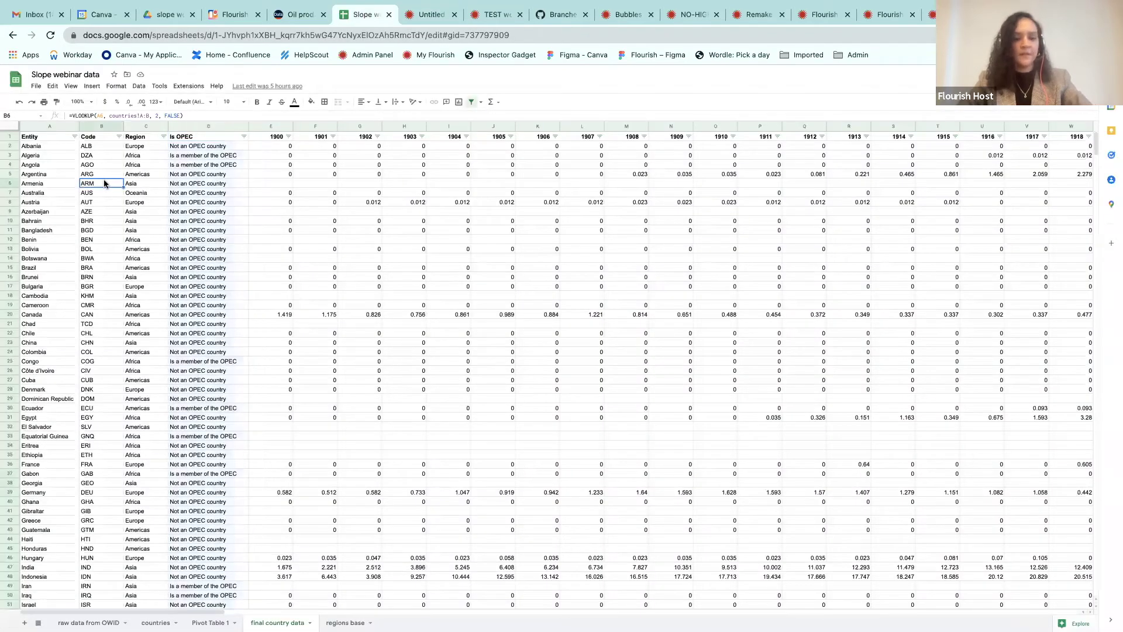
key(ctrl+a)
key(ctrl+c)
key(ctrl+Tab)
click(92, 179)
key(ctrl+v)
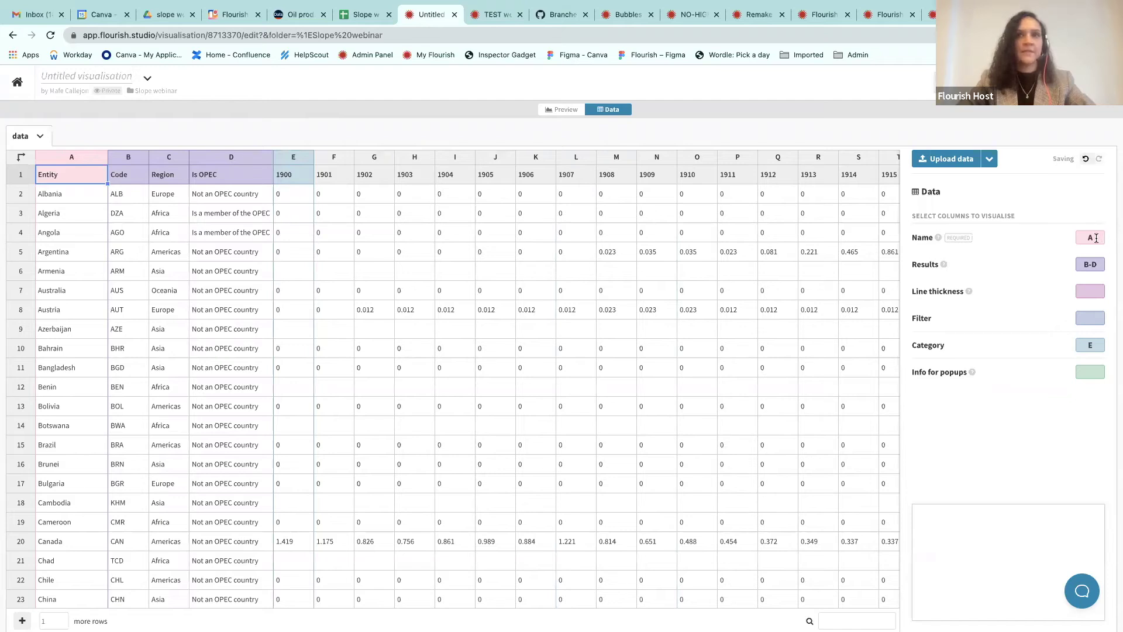
Step: Set the Results binding to columns CG and DT, the years 1980 and 2019
scroll(674, 334, right, 15)
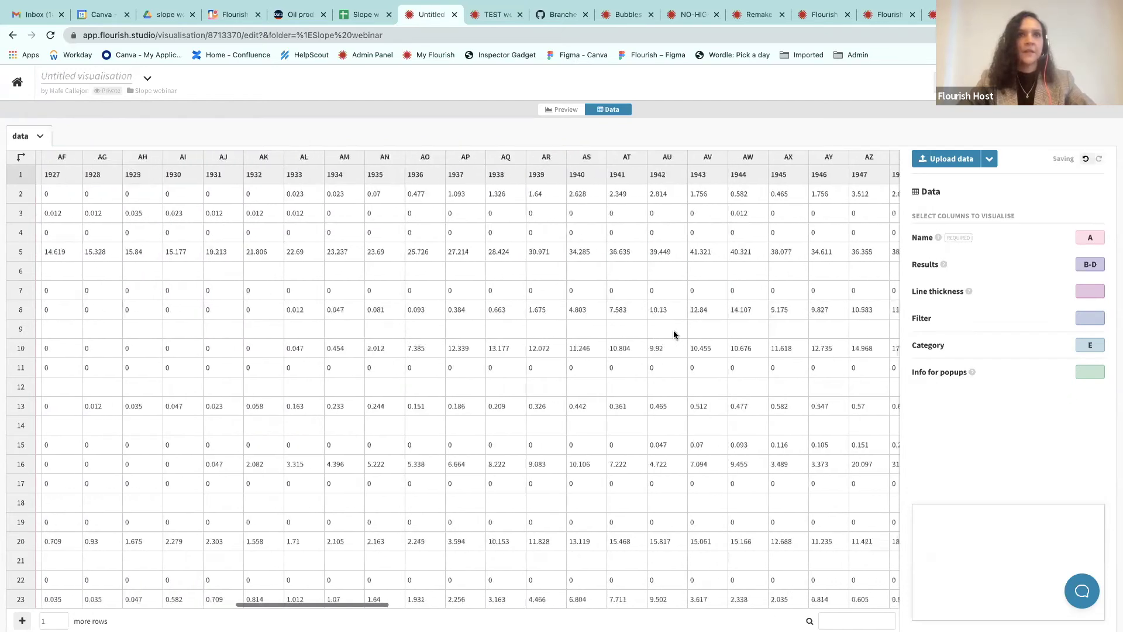
scroll(674, 334, right, 20)
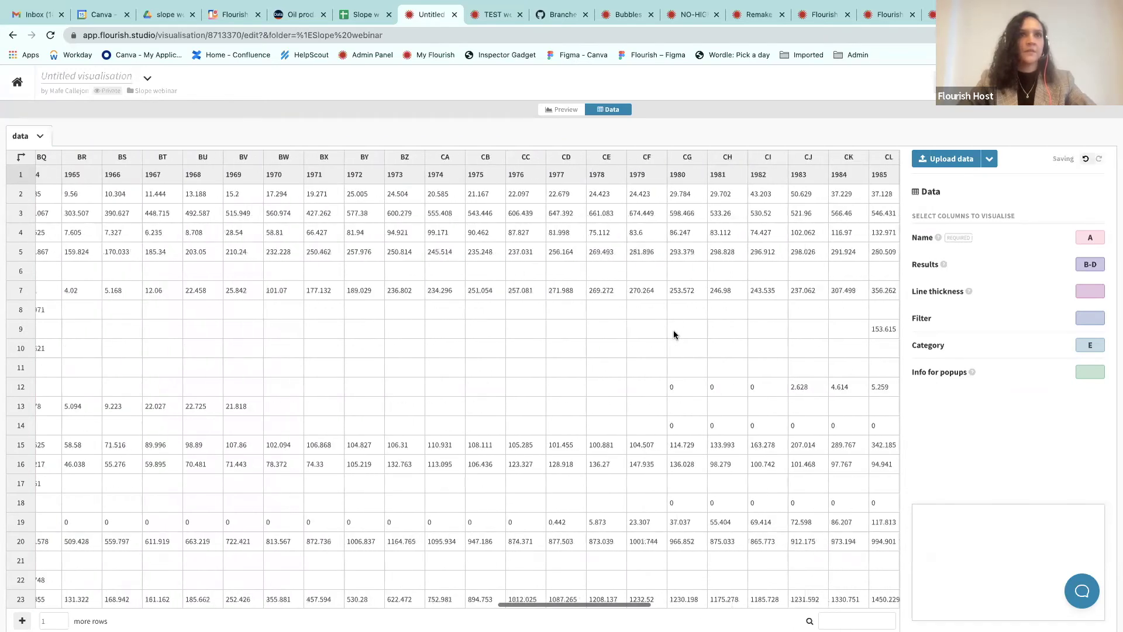
scroll(673, 330, right, 6)
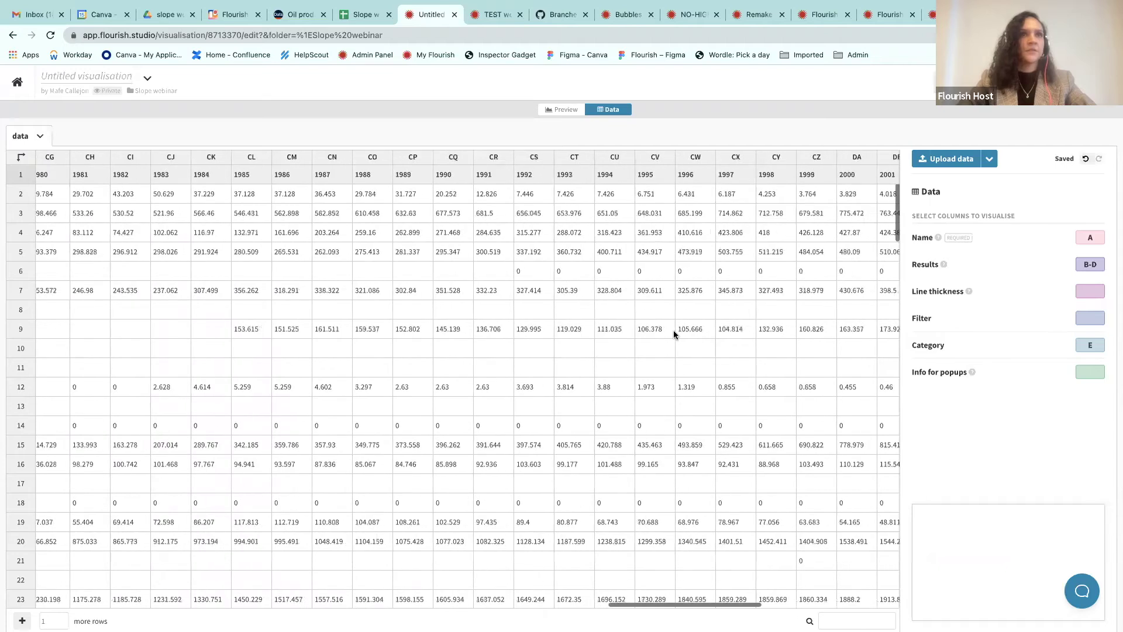
scroll(431, 307, left, 5)
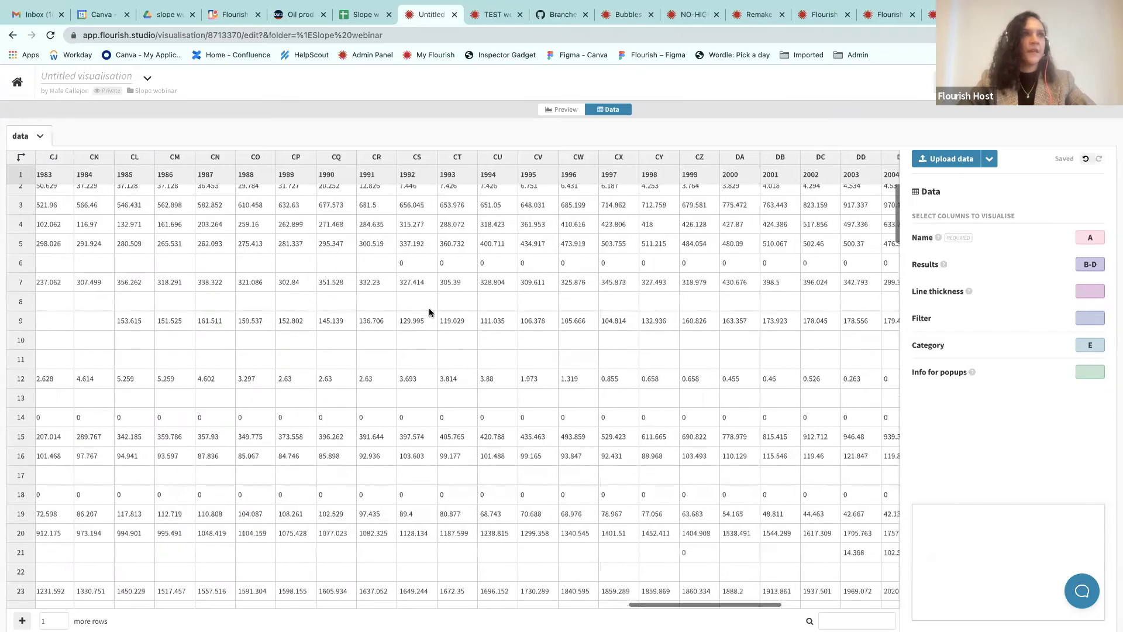
scroll(224, 236, left, 2)
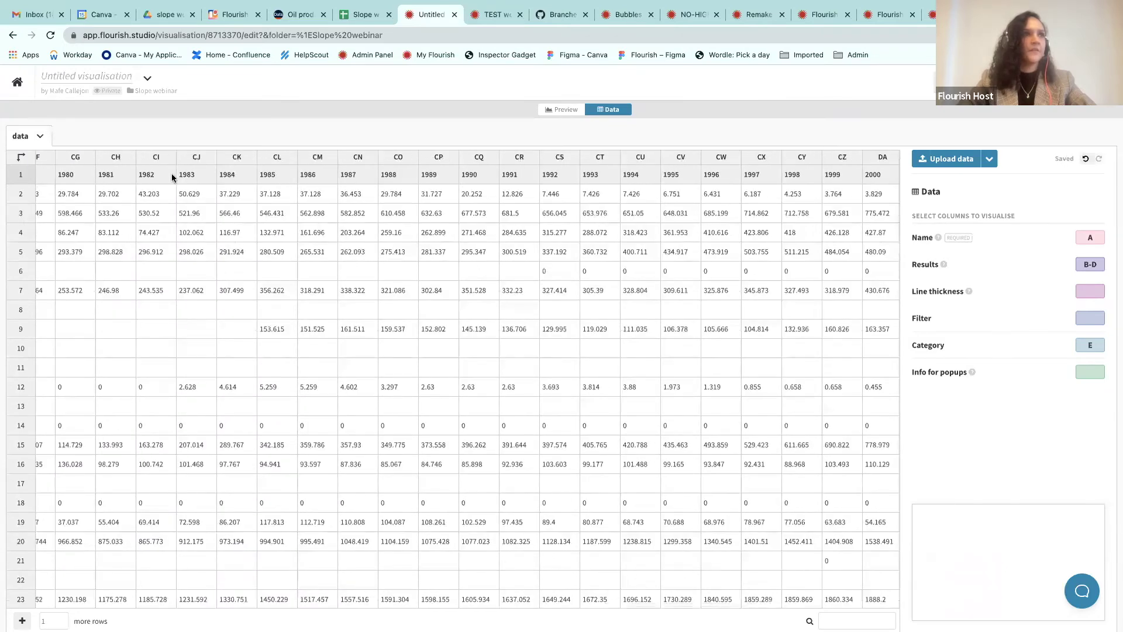
click(81, 159)
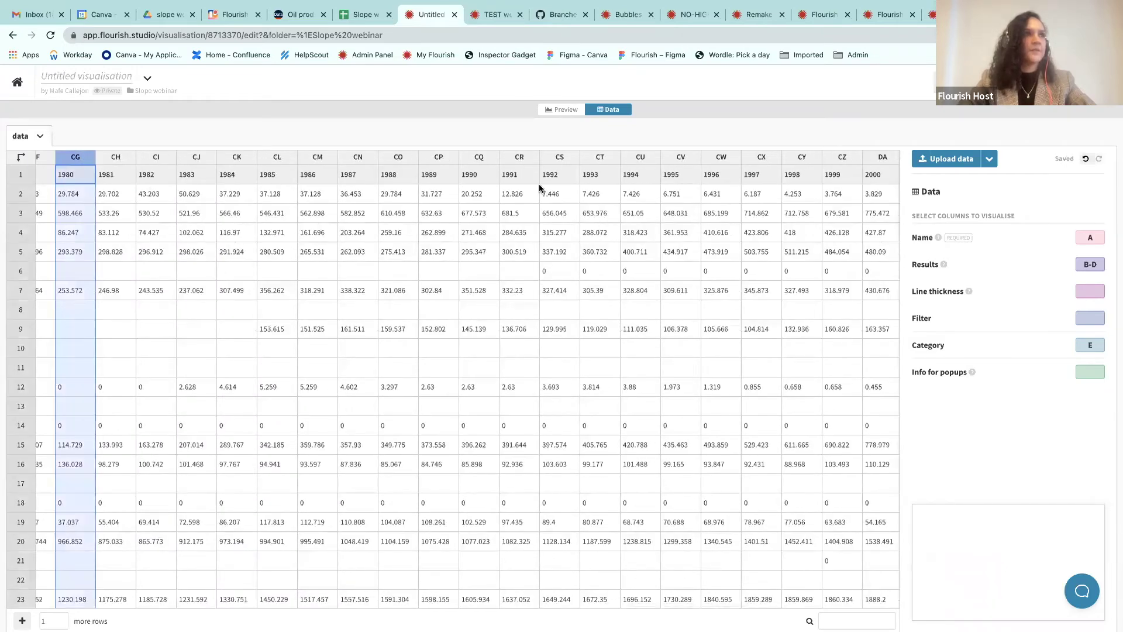
click(1064, 263)
text(CG,)
scroll(788, 332, right, 15)
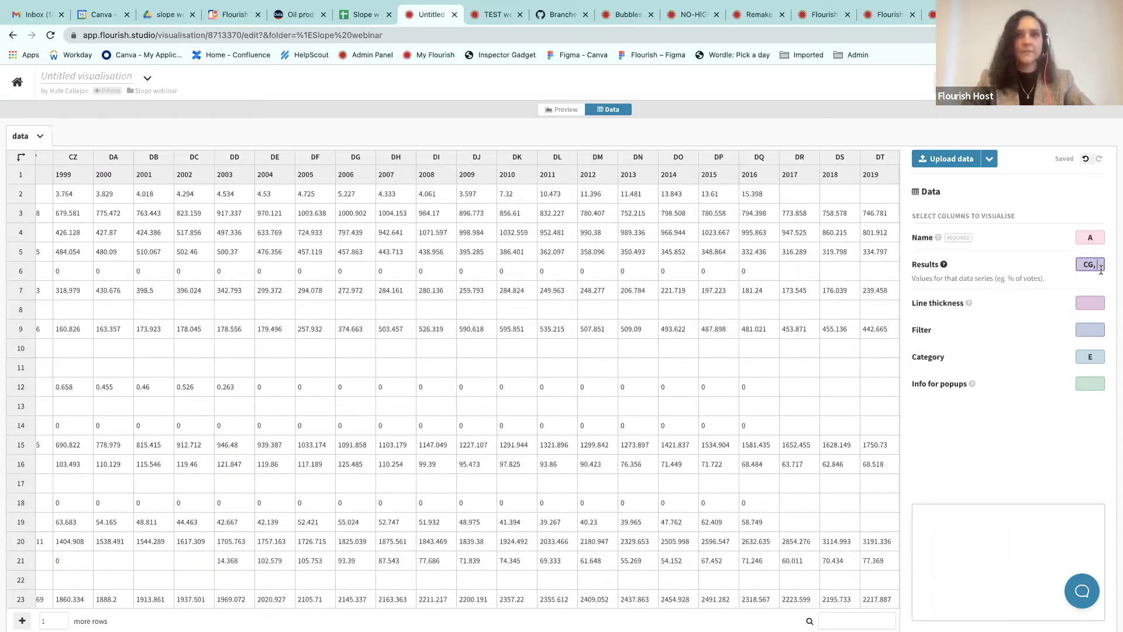
text(DT)
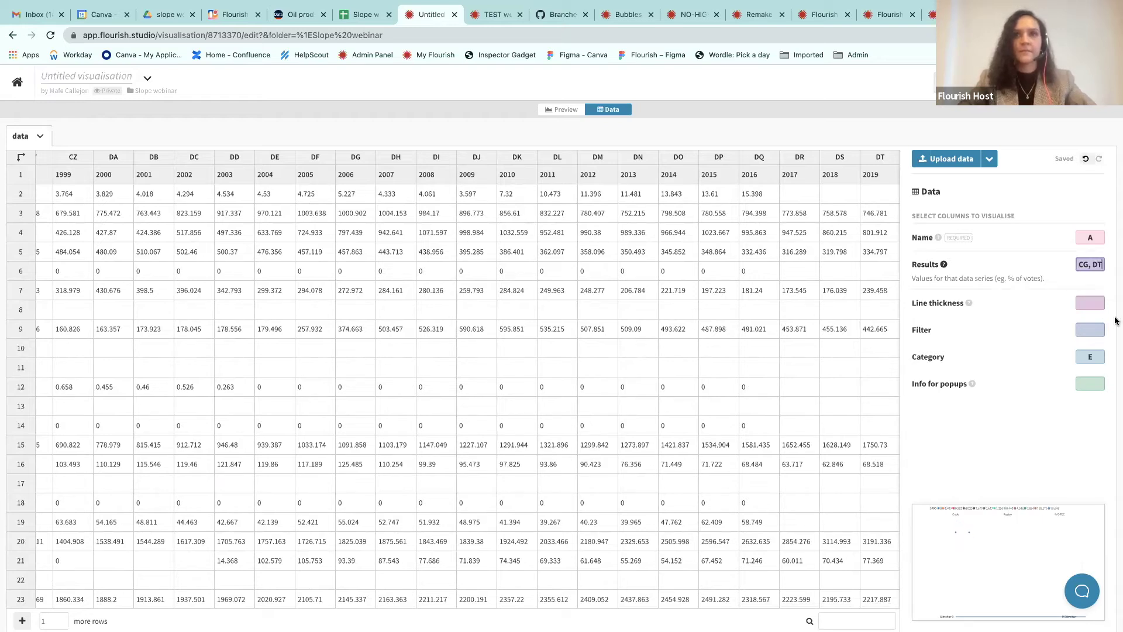
key(Return)
Step: Bind the Filter to column D (Is OPEC) and the Category to column C (Region), and return to the chart preview
click(1090, 319)
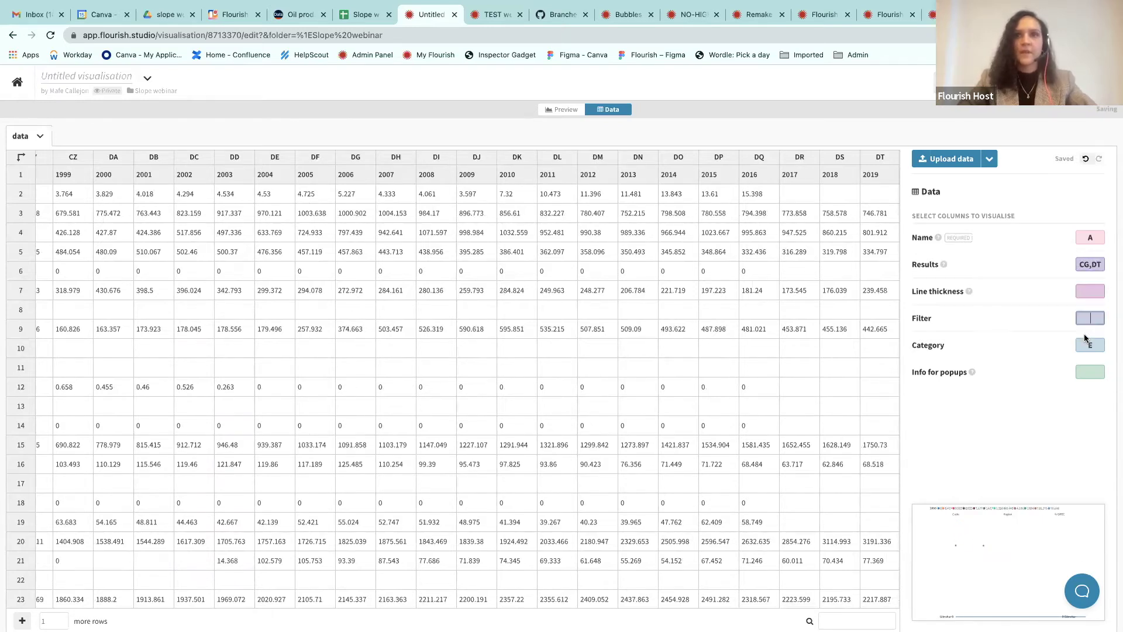
scroll(677, 431, left, 20)
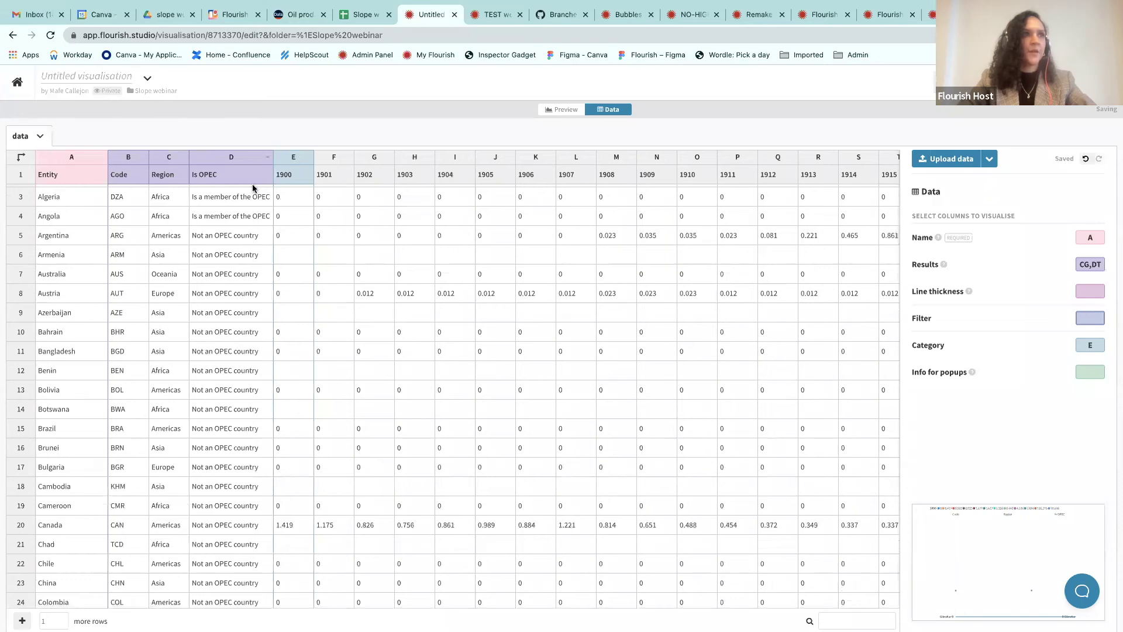
text(D)
click(1099, 344)
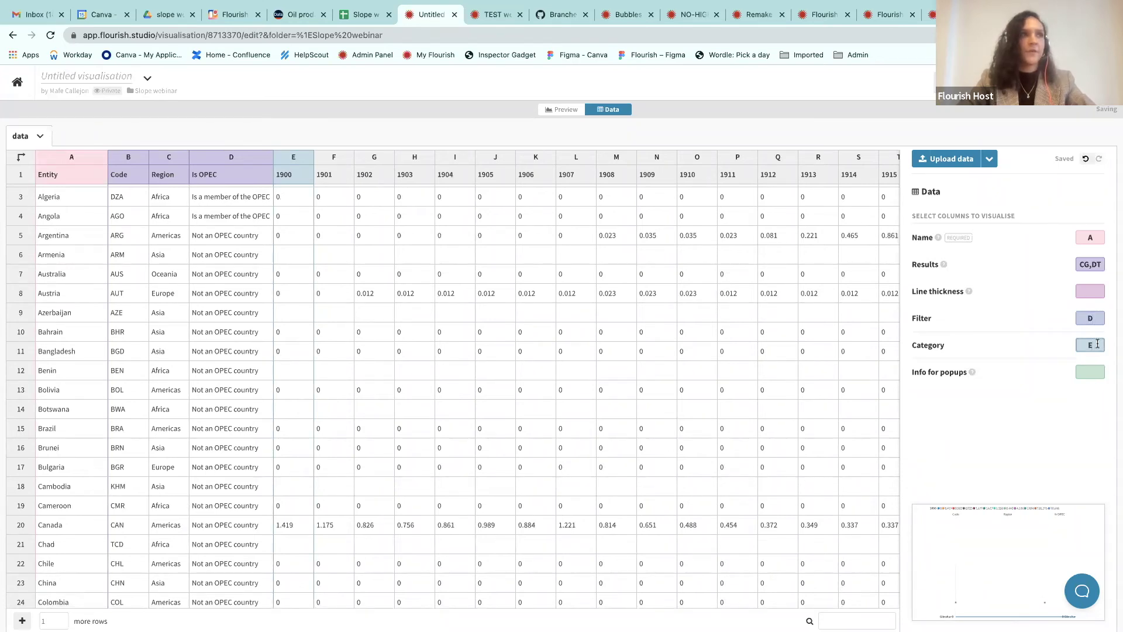
click(1092, 292)
click(559, 111)
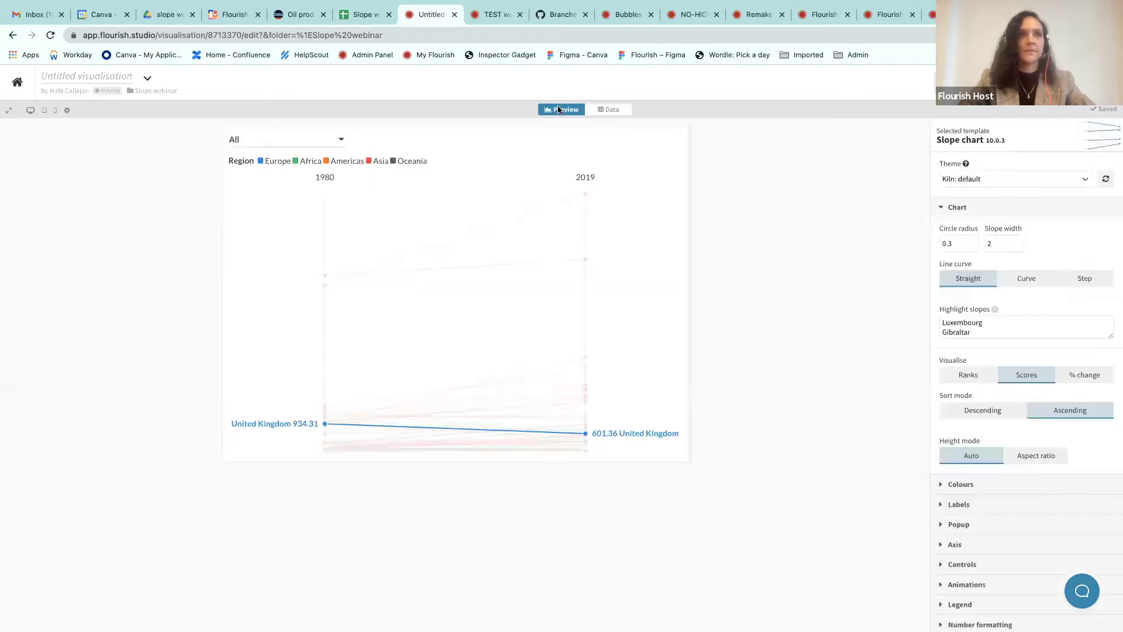
Step: Remove all names from the Highlight slopes list and narrow the chart preview to 700 px wide
drag(690, 306, 675, 306)
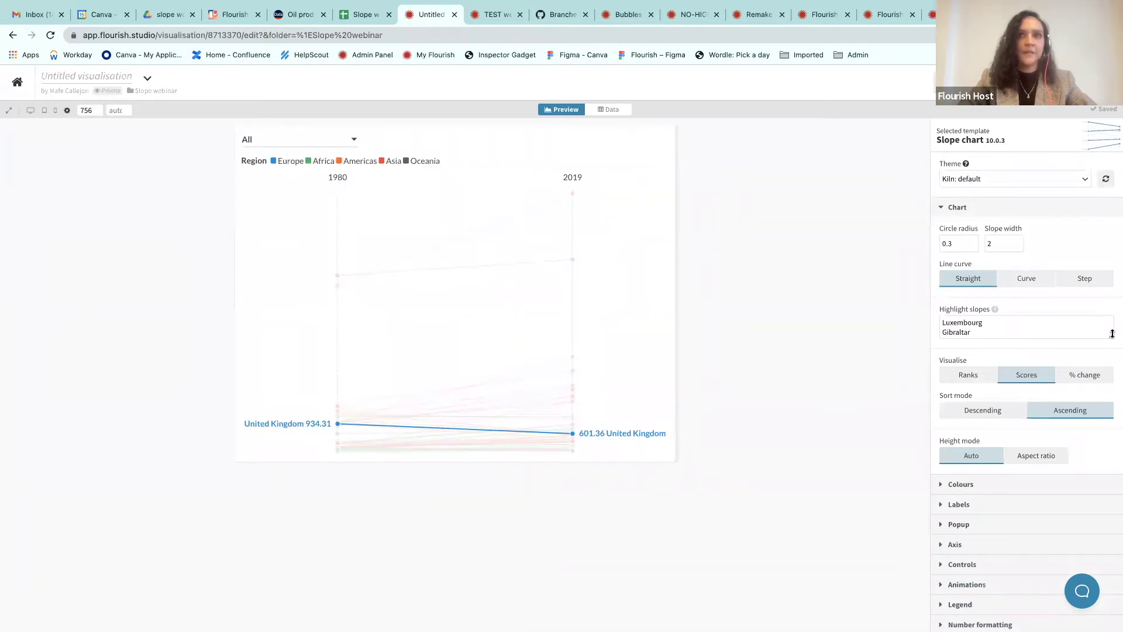
mouse_move(1113, 358)
mouse_down()
mouse_move(1112, 388)
mouse_move(1111, 356)
mouse_up()
drag(981, 355, 933, 322)
key(BackSpace)
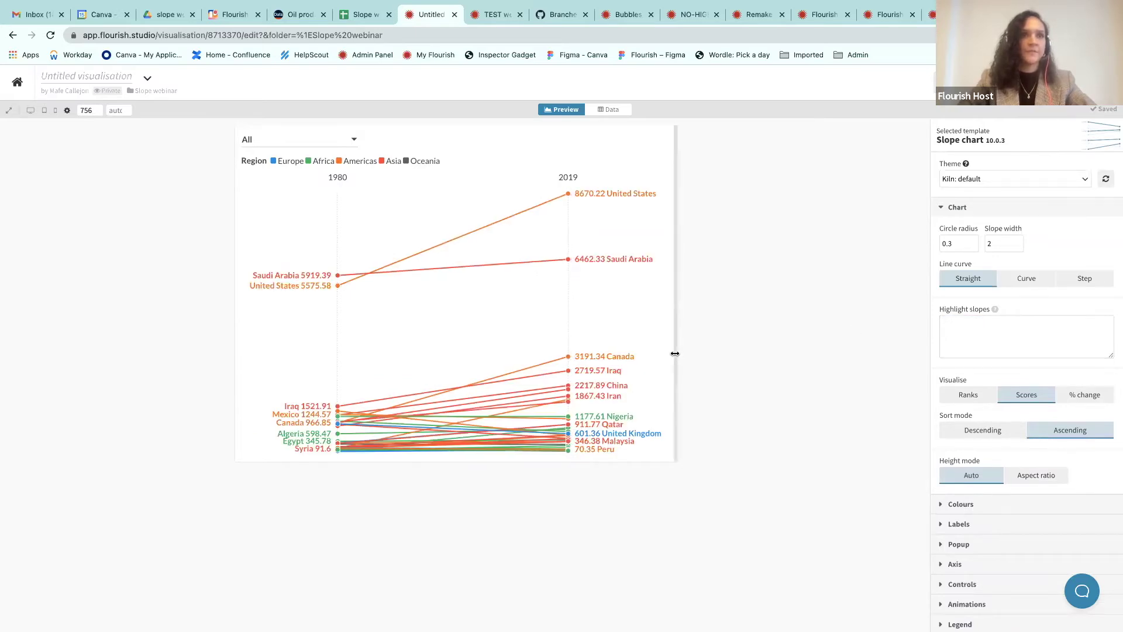
drag(674, 354, 659, 353)
Step: Apply the theme "Kiln: Candidate: Flourish Light Test v1" to the slope chart and collapse the Chart settings
click(969, 178)
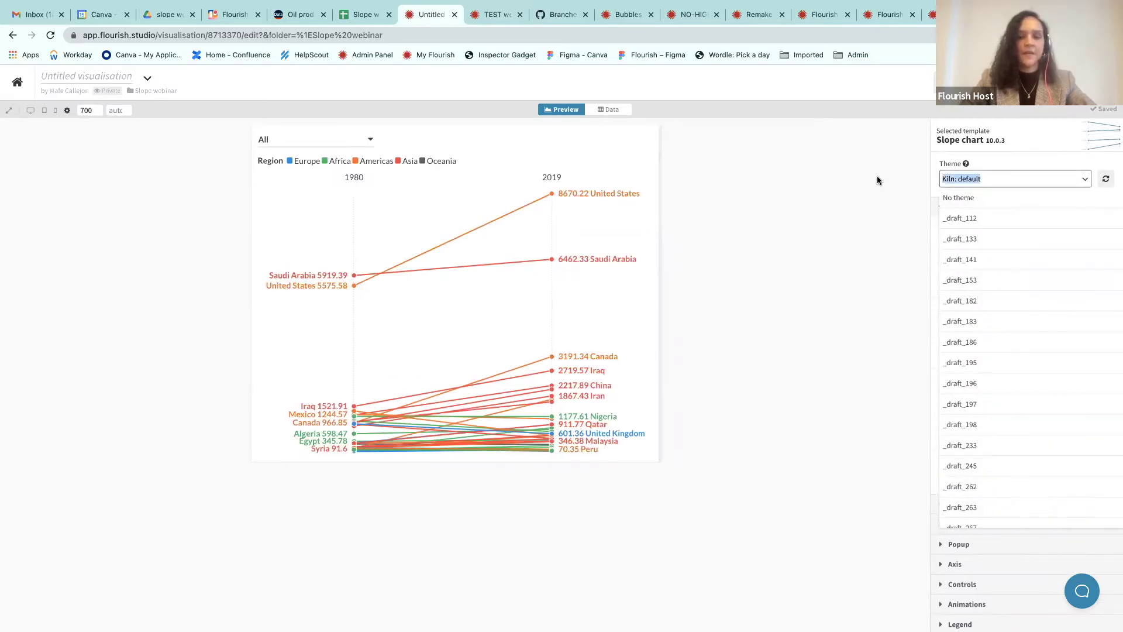
text(light)
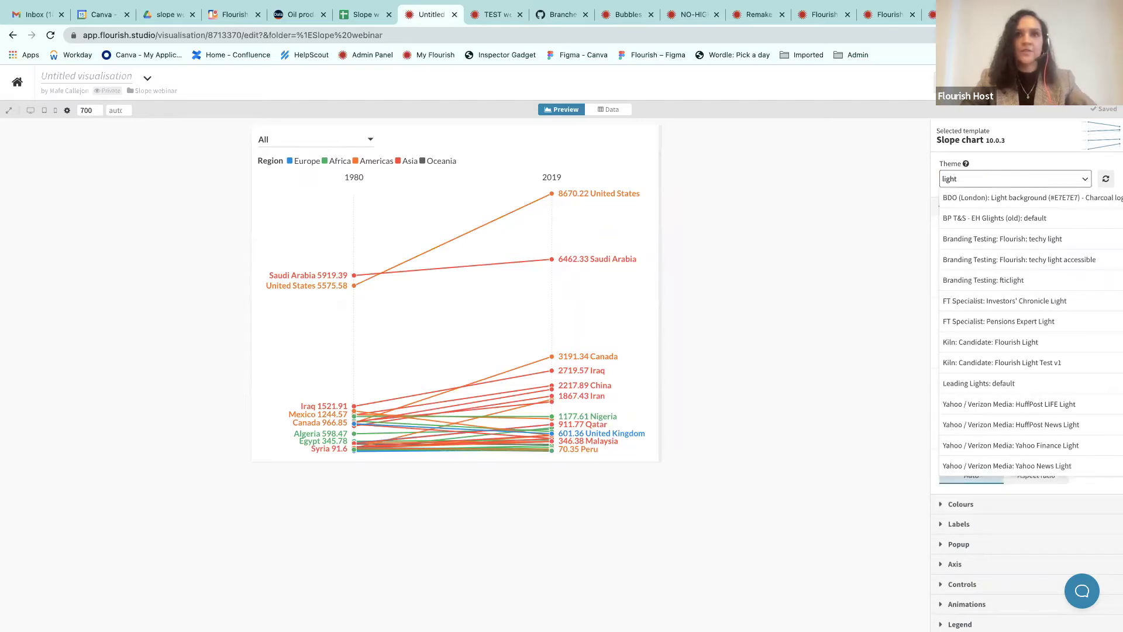
key(BackSpace)
key(BackSpace)
key(BackSpace)
key(BackSpace)
key(BackSpace)
text(flourish)
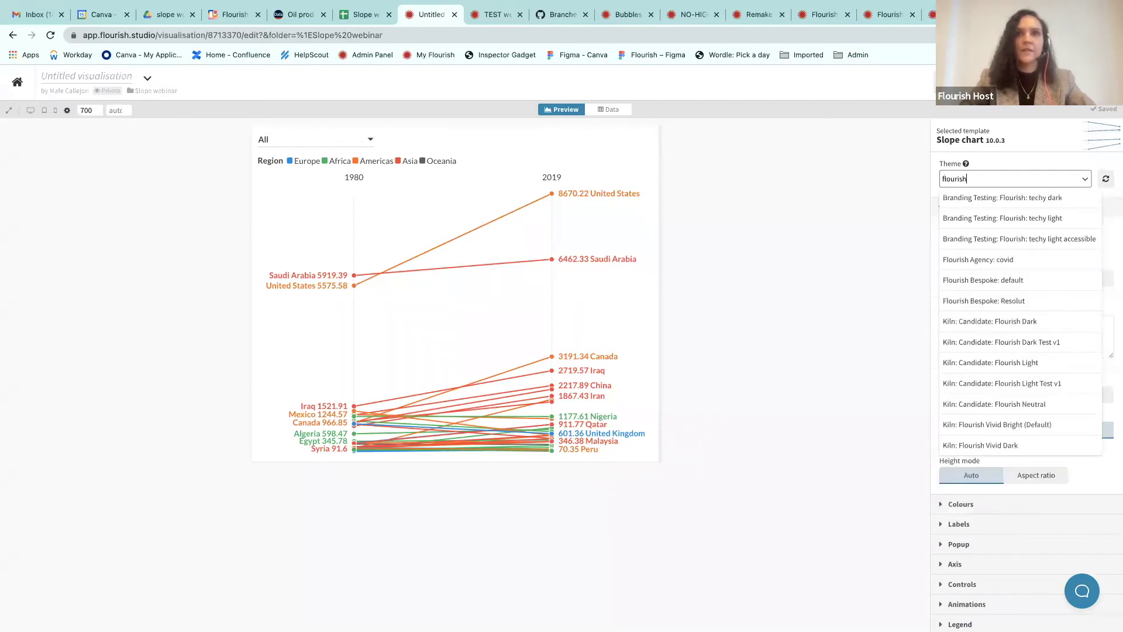
click(1010, 384)
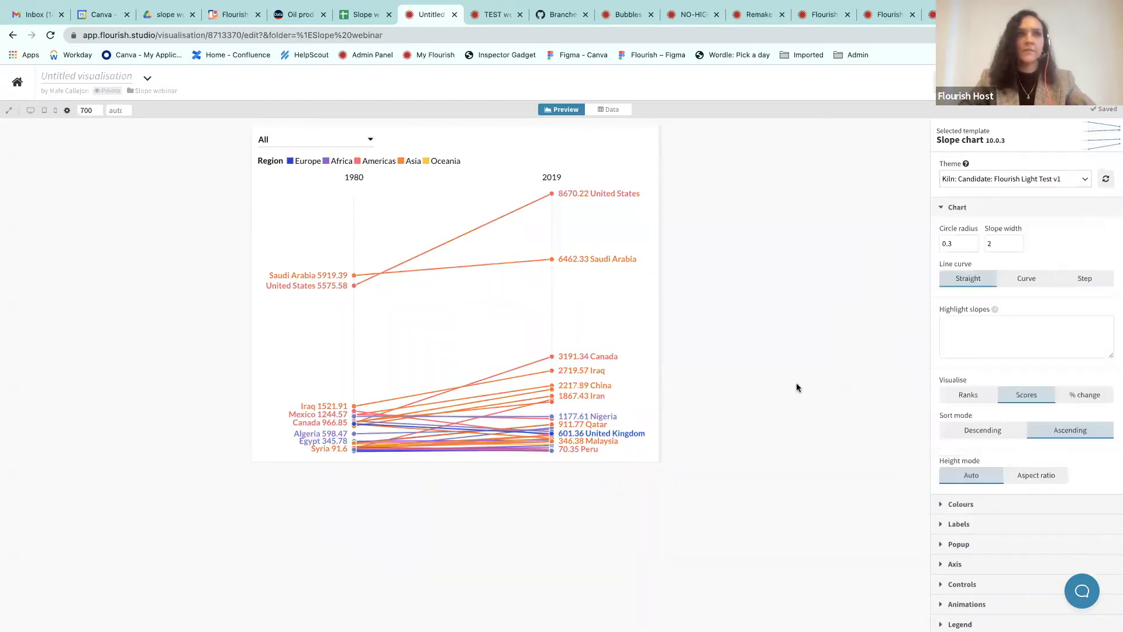
click(956, 207)
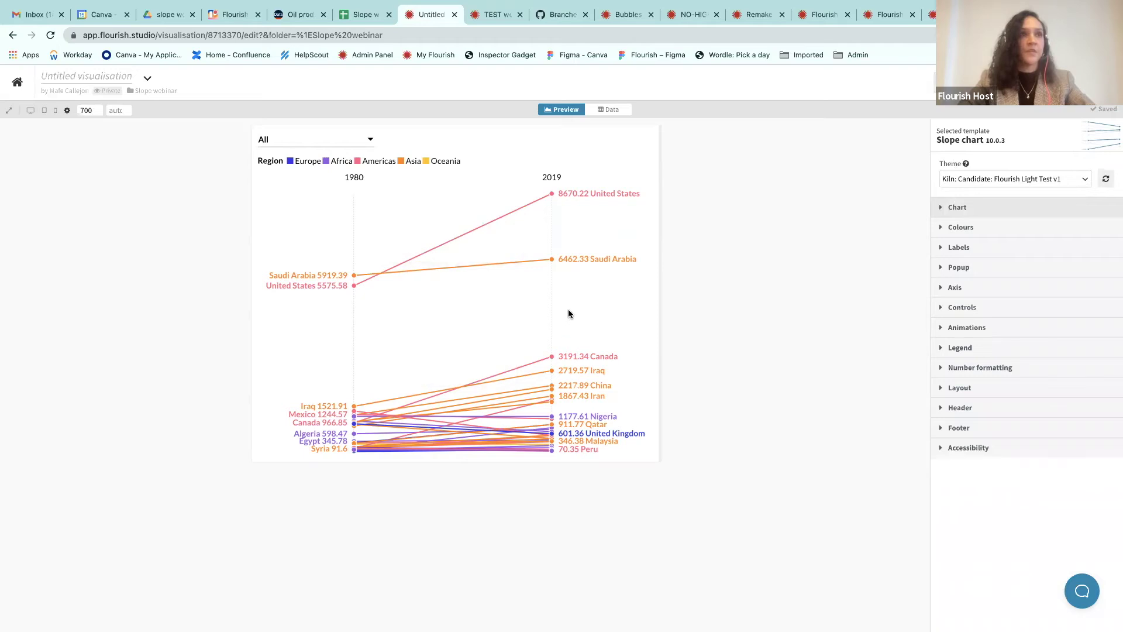
Step: Preview the chart filtered to non-OPEC countries and to OPEC members, and reset the filter to All
click(370, 141)
click(333, 180)
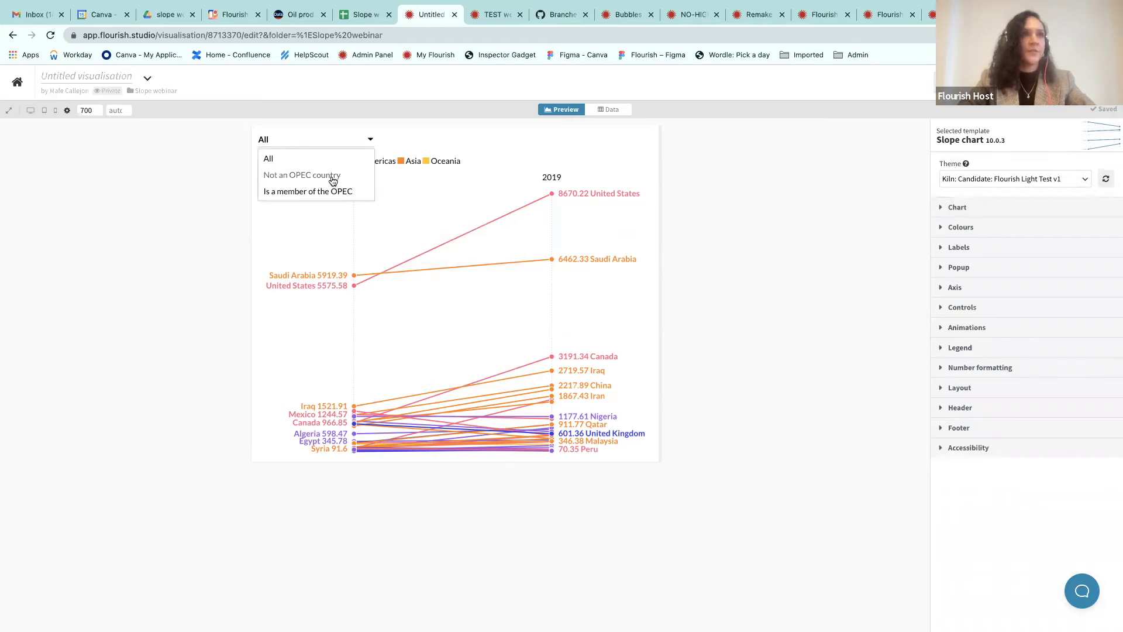
click(371, 140)
click(310, 192)
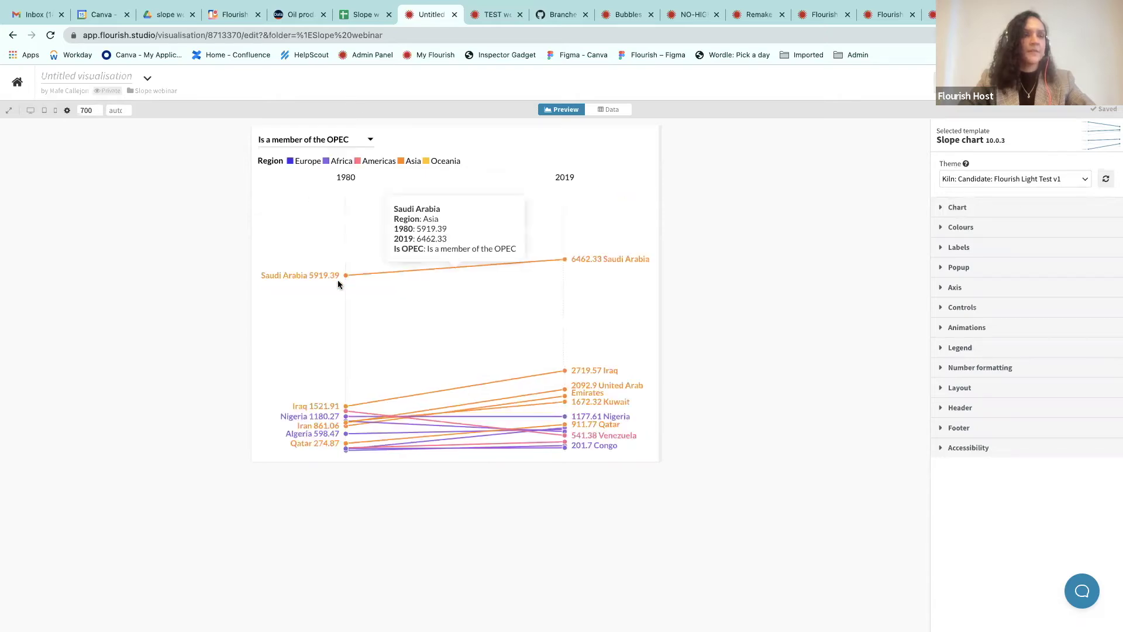
click(372, 141)
click(310, 159)
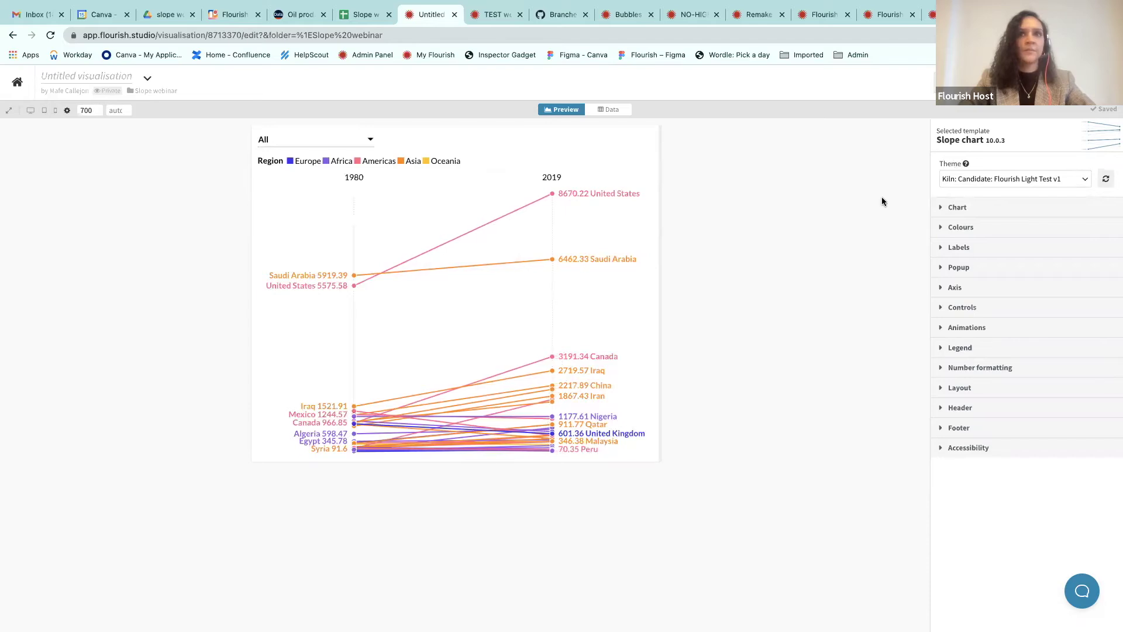
Step: Try circle radii of 1 and 0.1 in the Chart settings, and restore the radius to 0.3
click(969, 208)
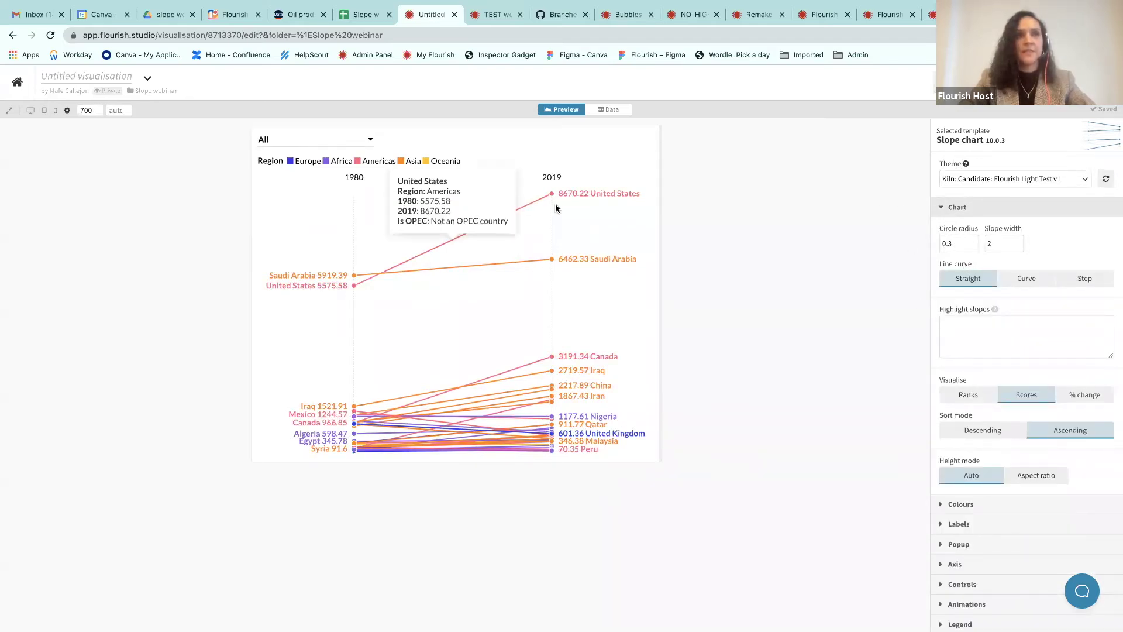
click(957, 242)
key(BackSpace)
key(BackSpace)
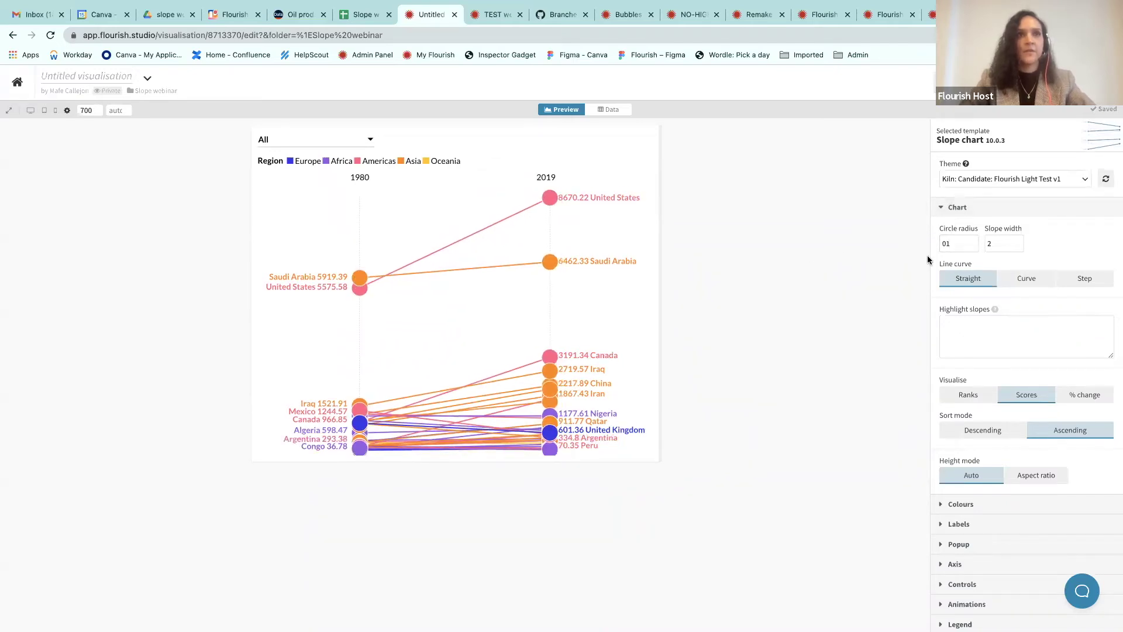
key(BackSpace)
text(.1)
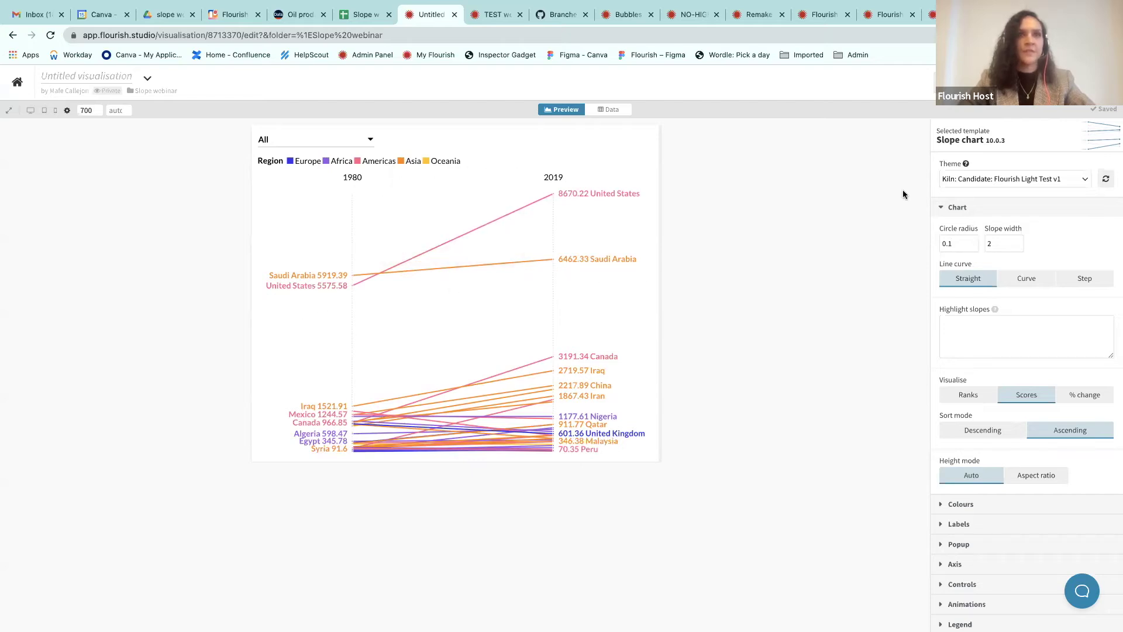
click(973, 241)
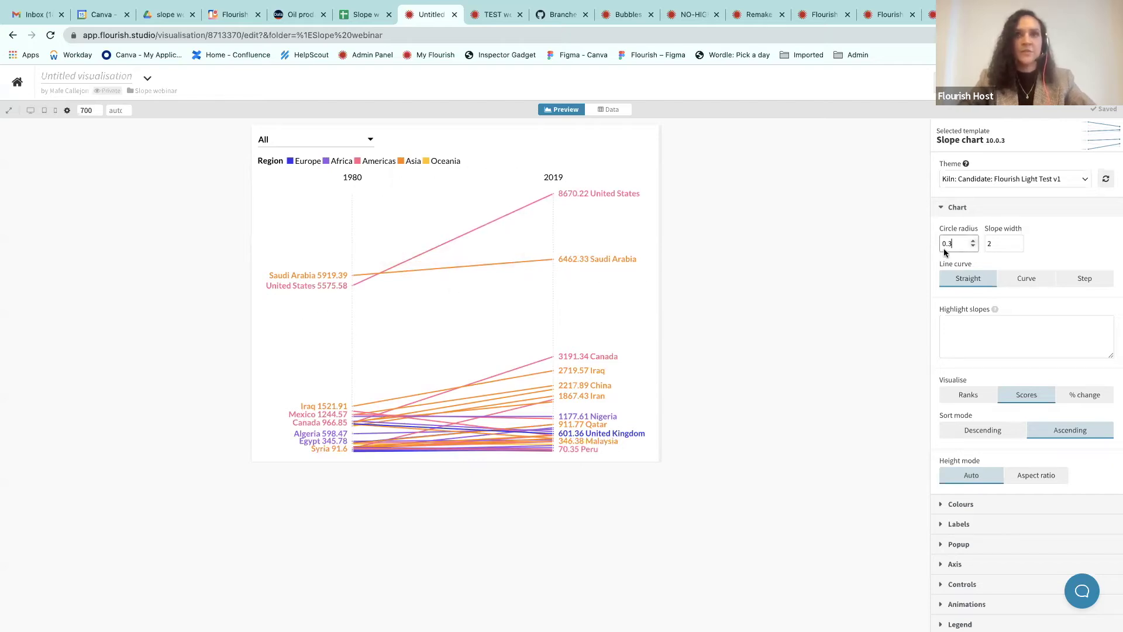
click(973, 241)
Step: Try slope widths of 1 and 3, and restore the width to 2
double_click(993, 245)
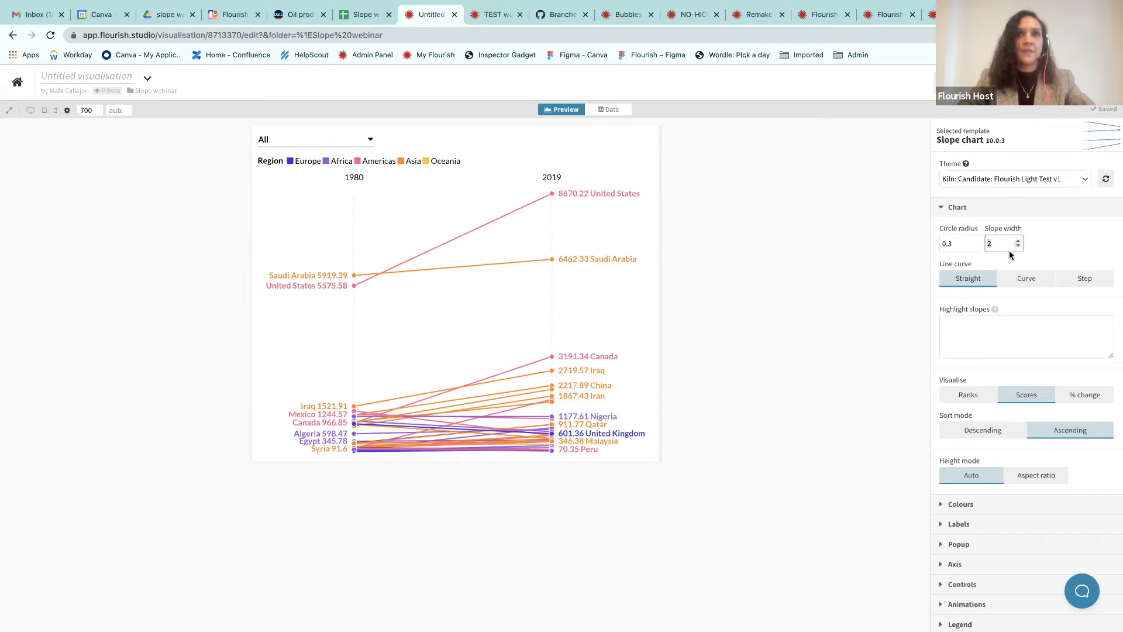
text(1)
double_click(1004, 244)
text(3)
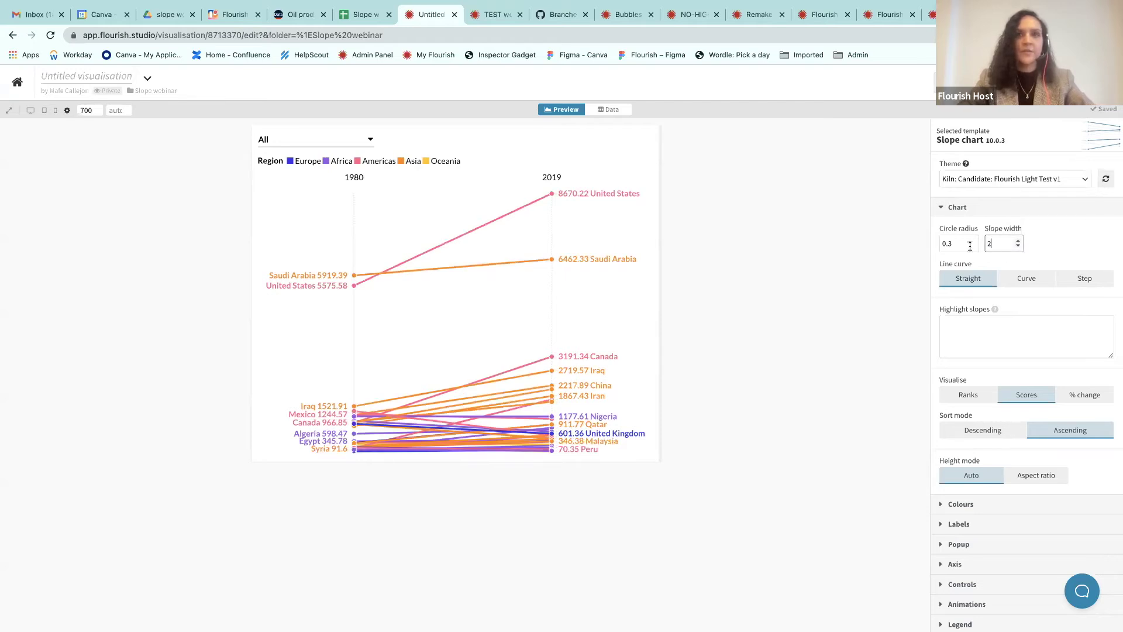
click(864, 257)
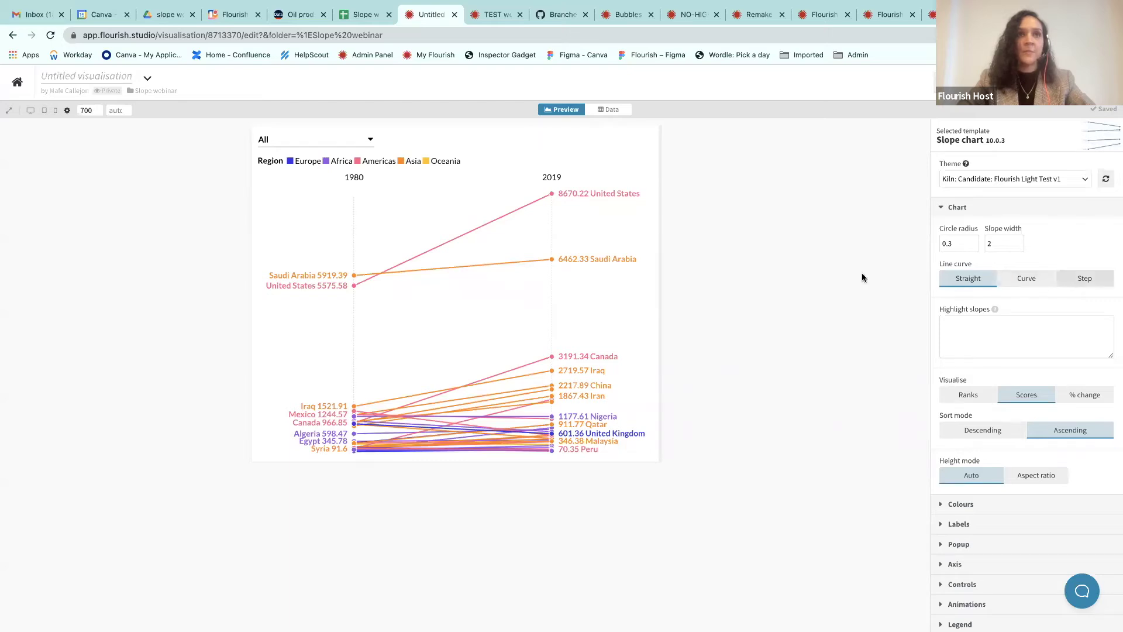
Step: Add column DA, the year 2000, between CG and DT in the Results binding and return to the chart preview
click(602, 110)
scroll(522, 276, right, 15)
scroll(521, 276, right, 15)
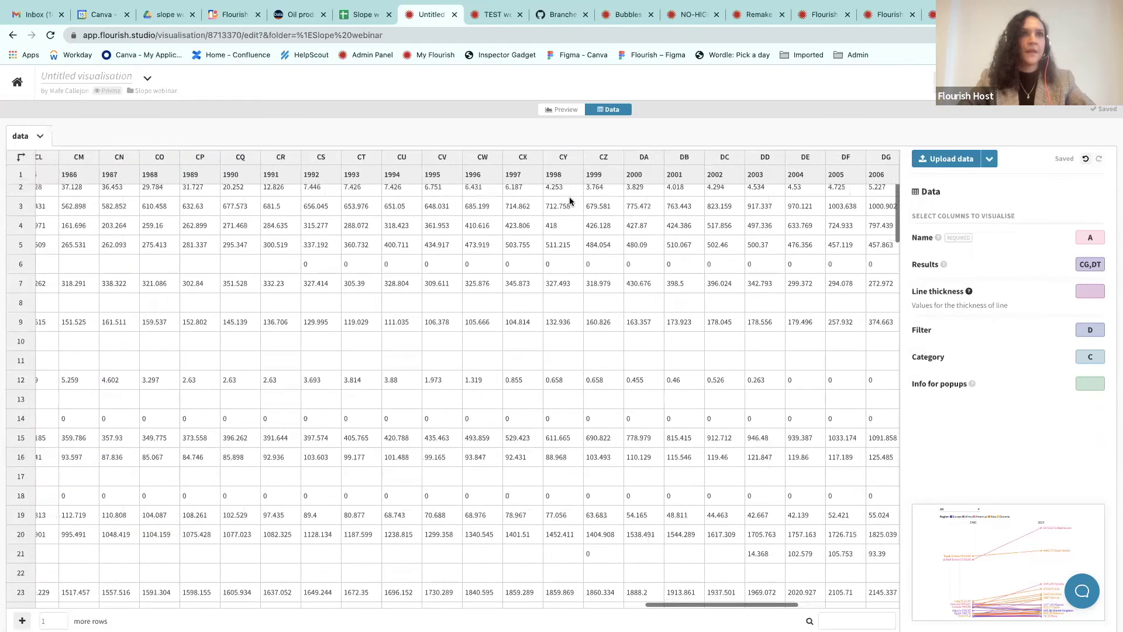
click(1093, 263)
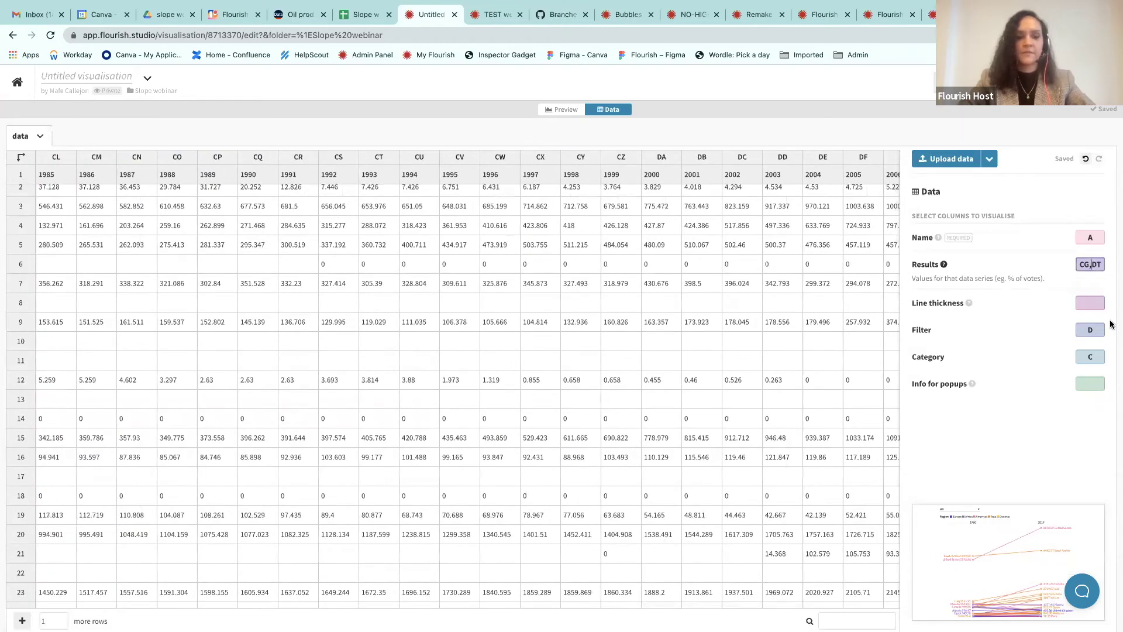
text(DA,)
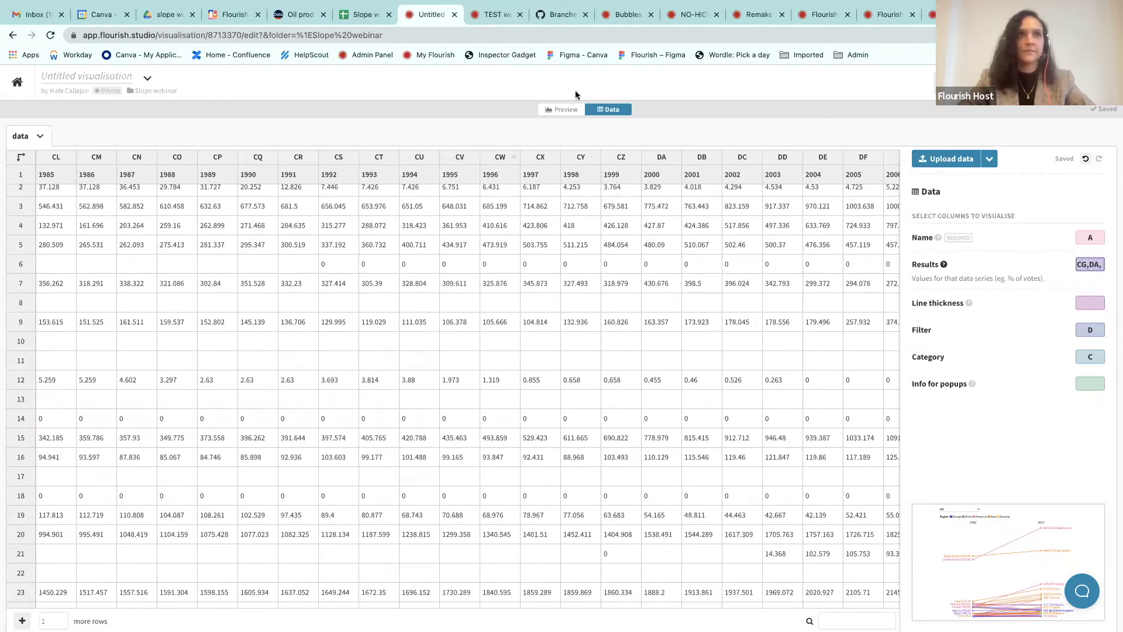
click(567, 108)
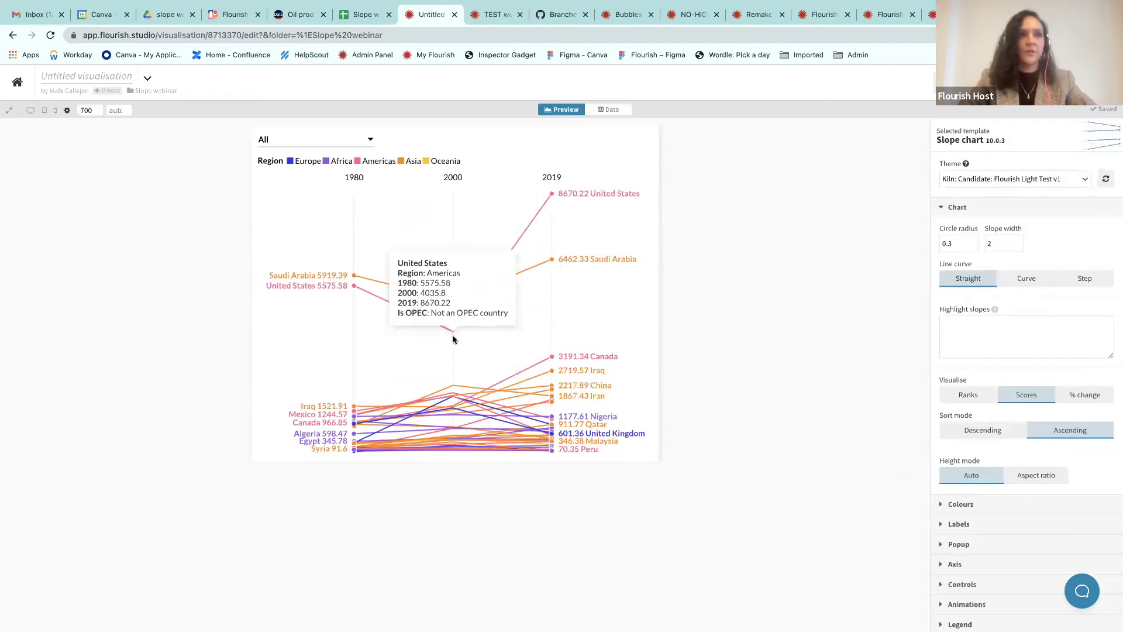
Step: Try the Curve and Step line styles on the slopes, and restore the Straight style
click(1032, 278)
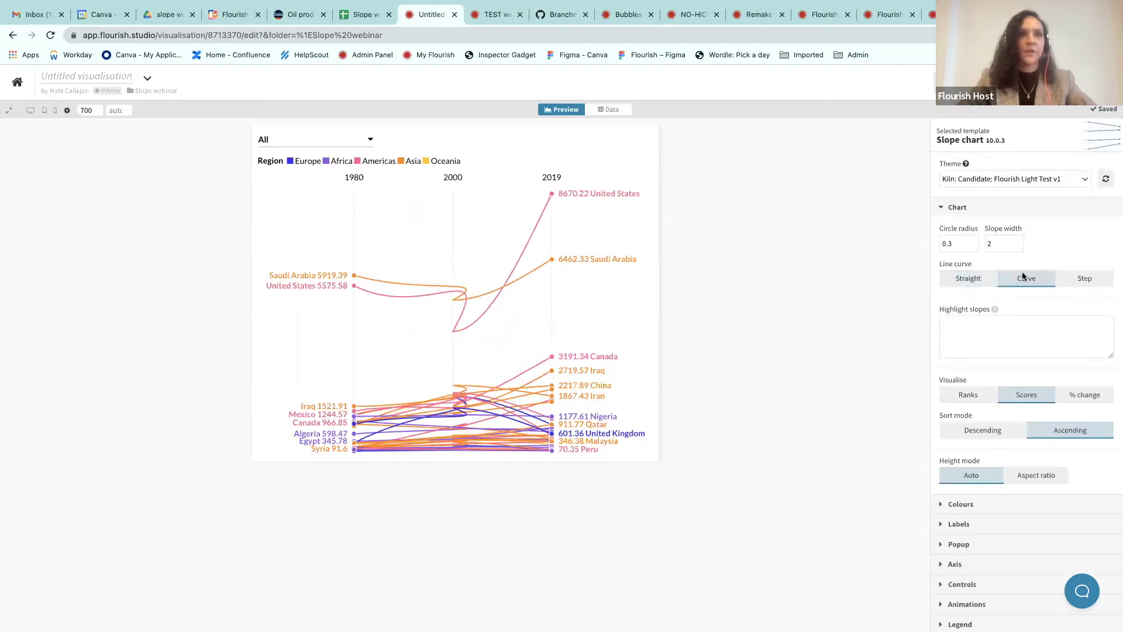
click(1092, 282)
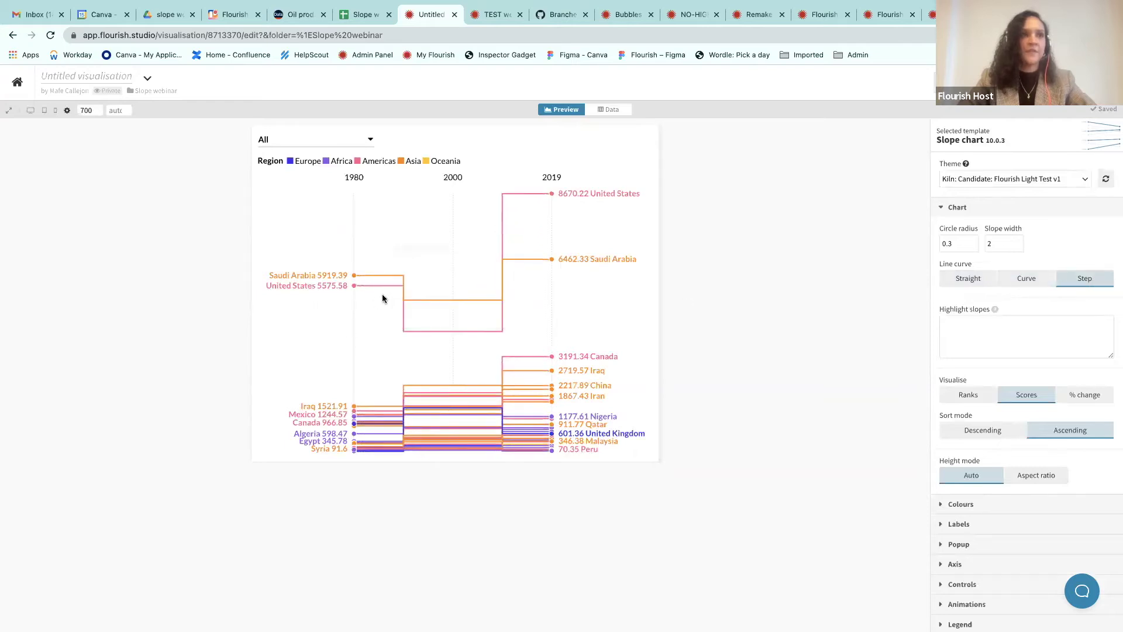
click(960, 282)
Step: Try highlighting the Canada slope, and clear the Highlight slopes list again
click(969, 334)
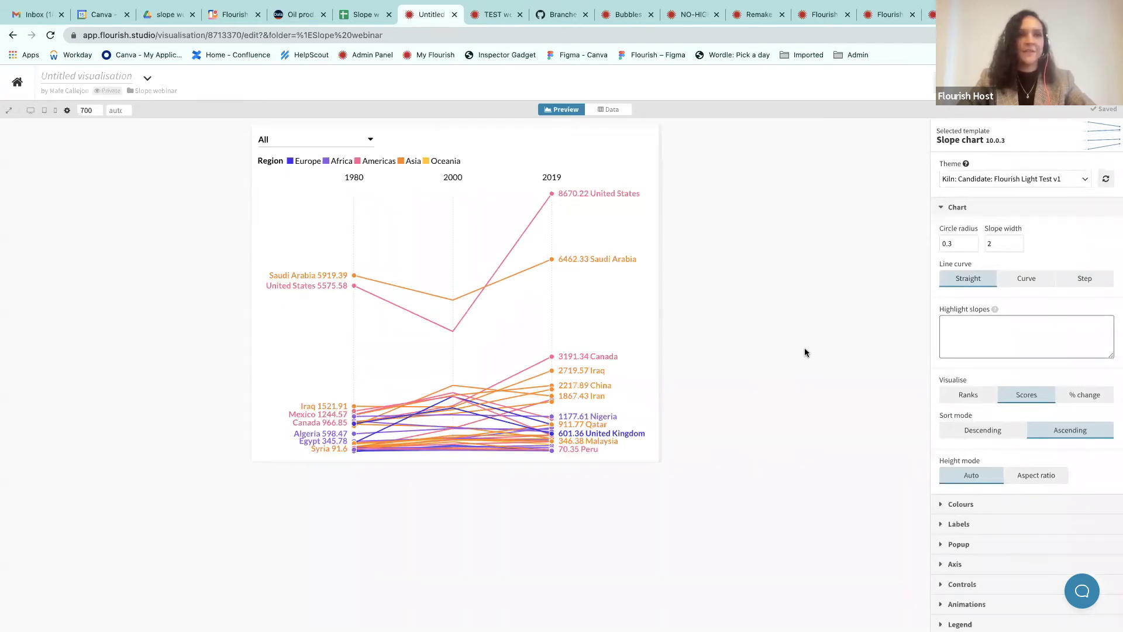
text(Canada)
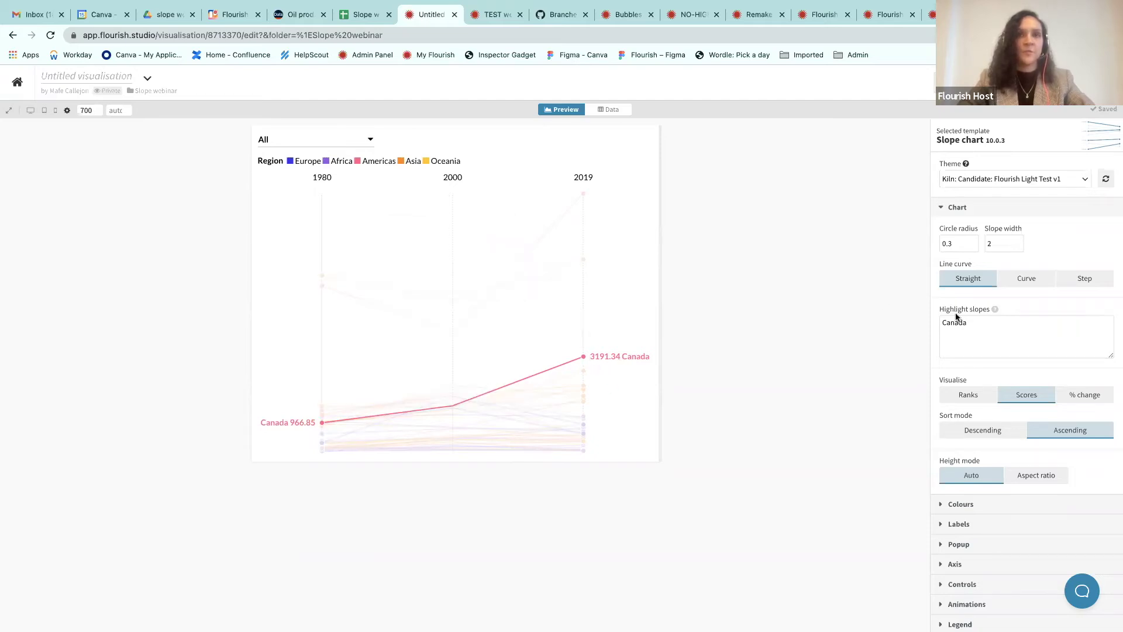
double_click(971, 325)
key(BackSpace)
click(868, 344)
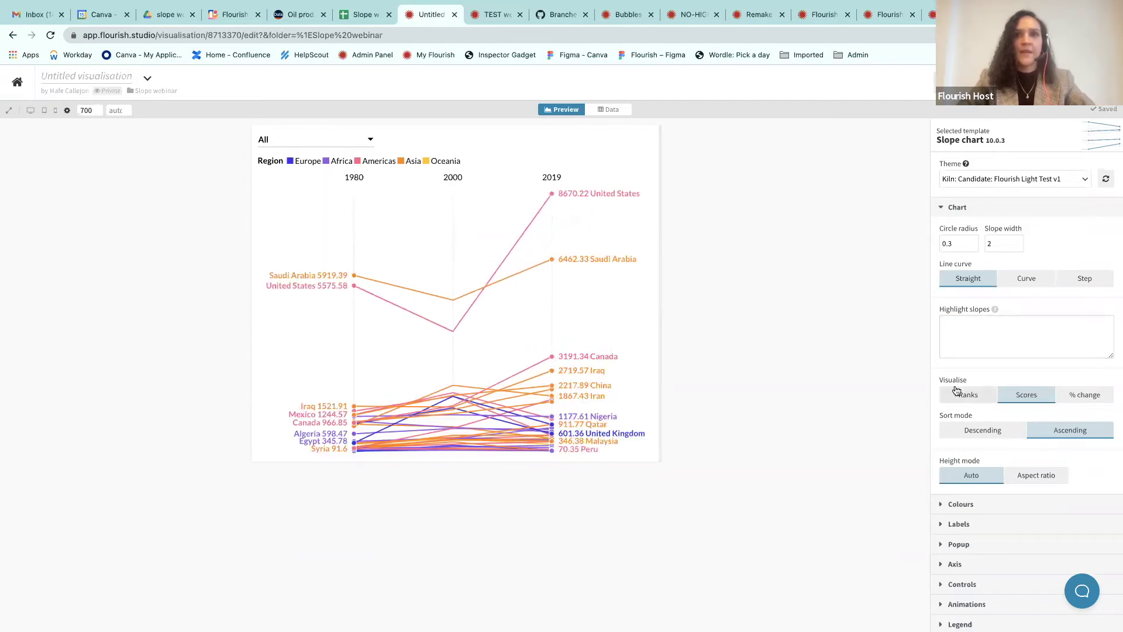
Step: Try the Descending sort mode for the chart's scores
scroll(966, 351, down, 1)
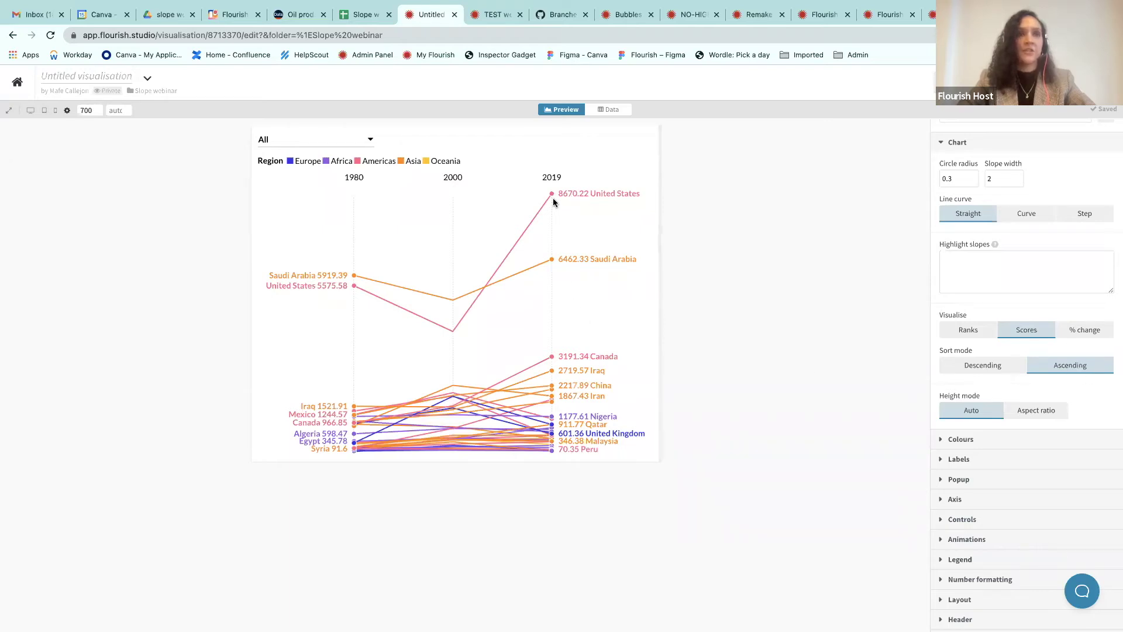
mouse_move(553, 200)
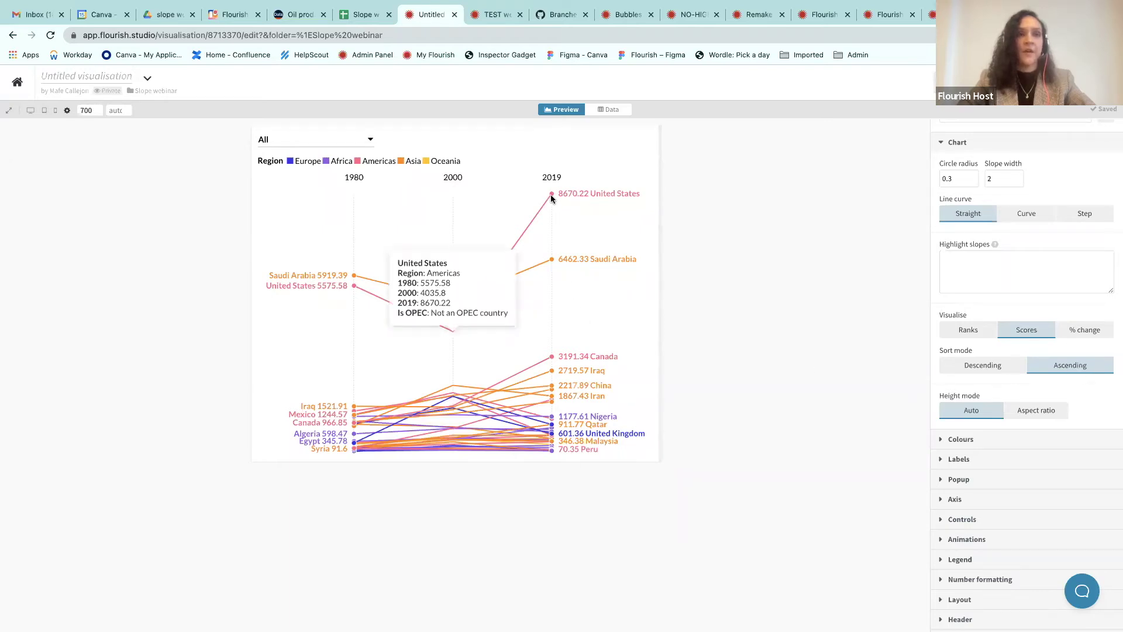
click(976, 369)
mouse_move(550, 450)
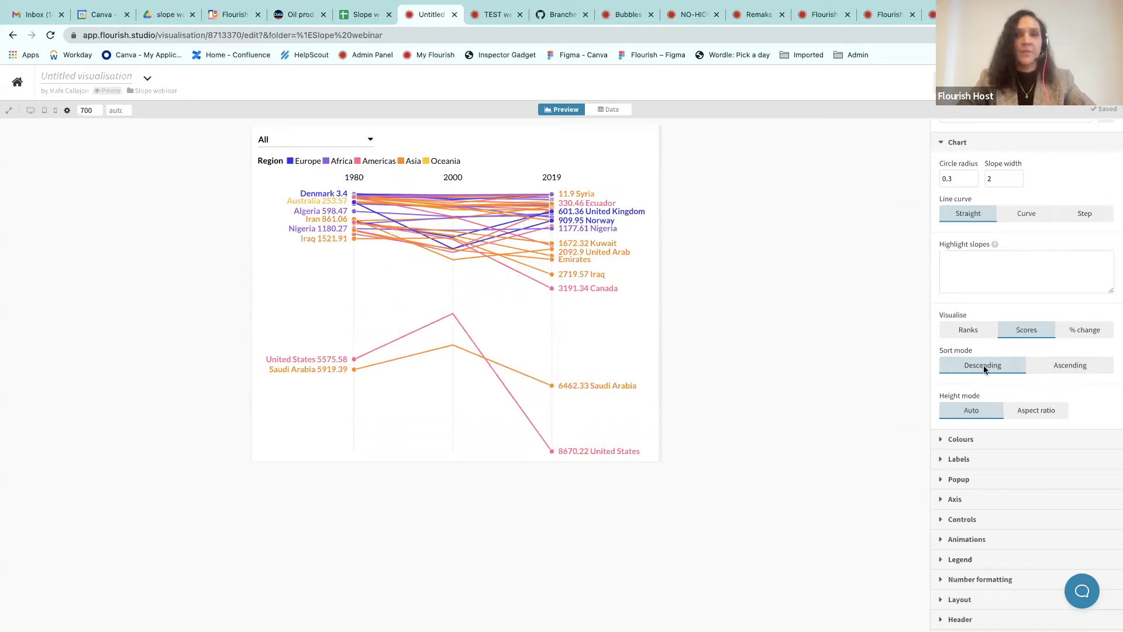
Step: Visualise the slopes as Ranks and widen the chart preview to 766 px
click(969, 332)
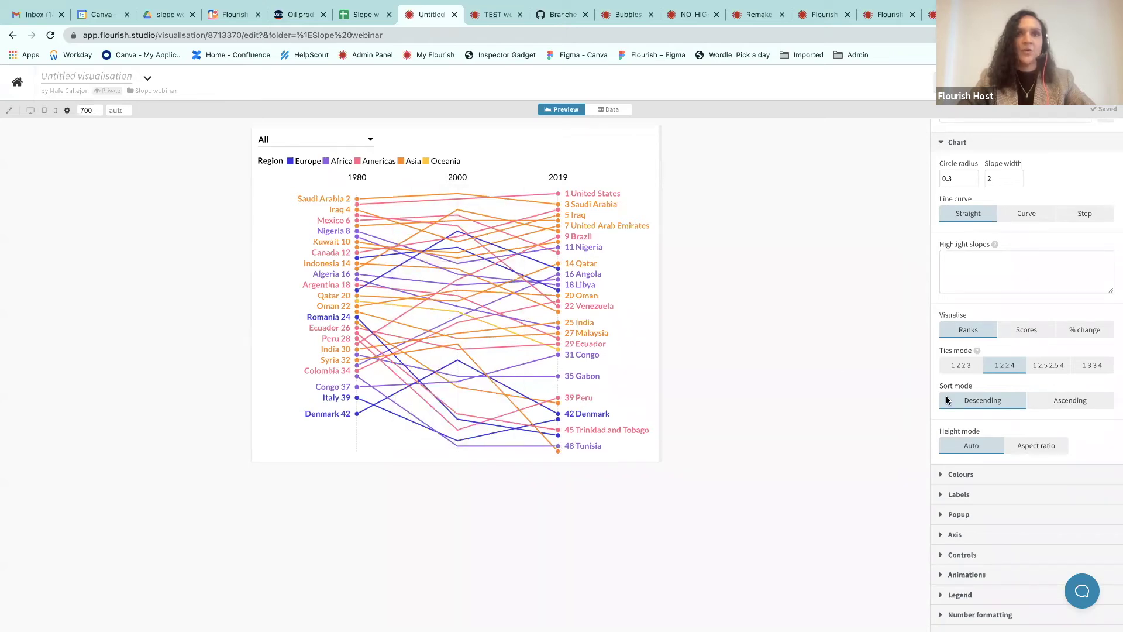
drag(658, 266, 677, 261)
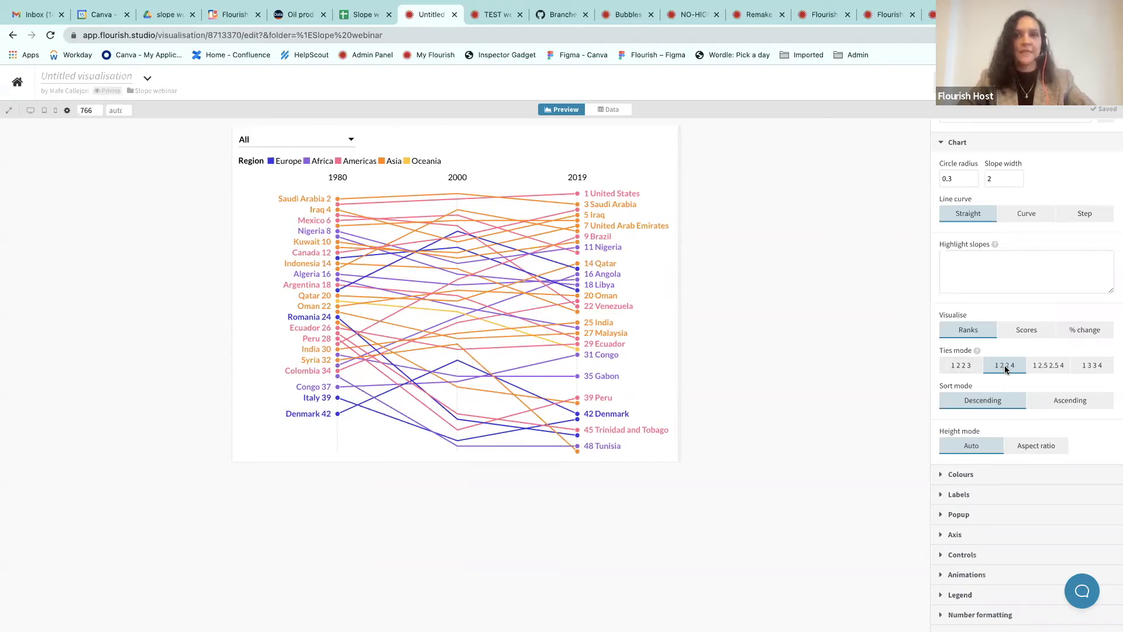
Step: Try visualising the slopes as % change between the years
click(1087, 333)
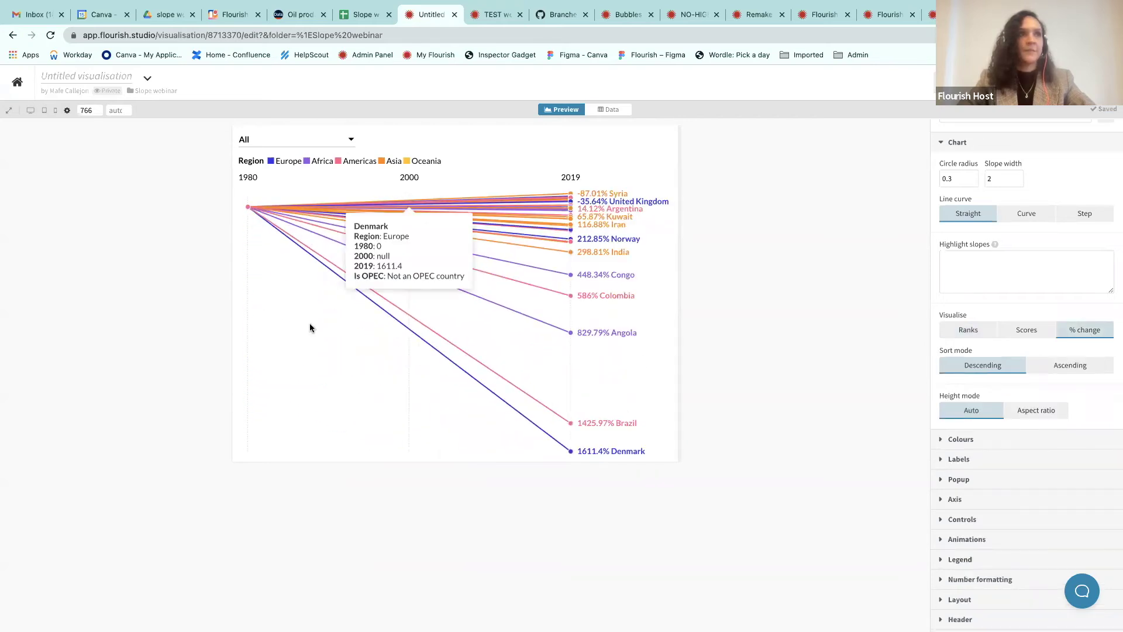
mouse_move(247, 213)
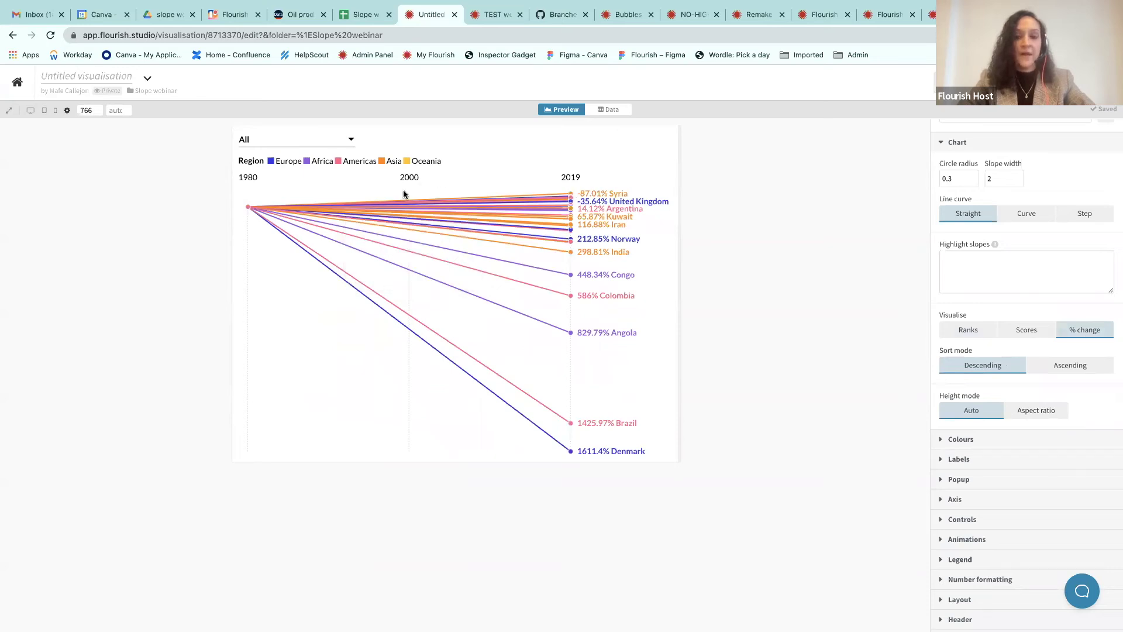
mouse_move(395, 190)
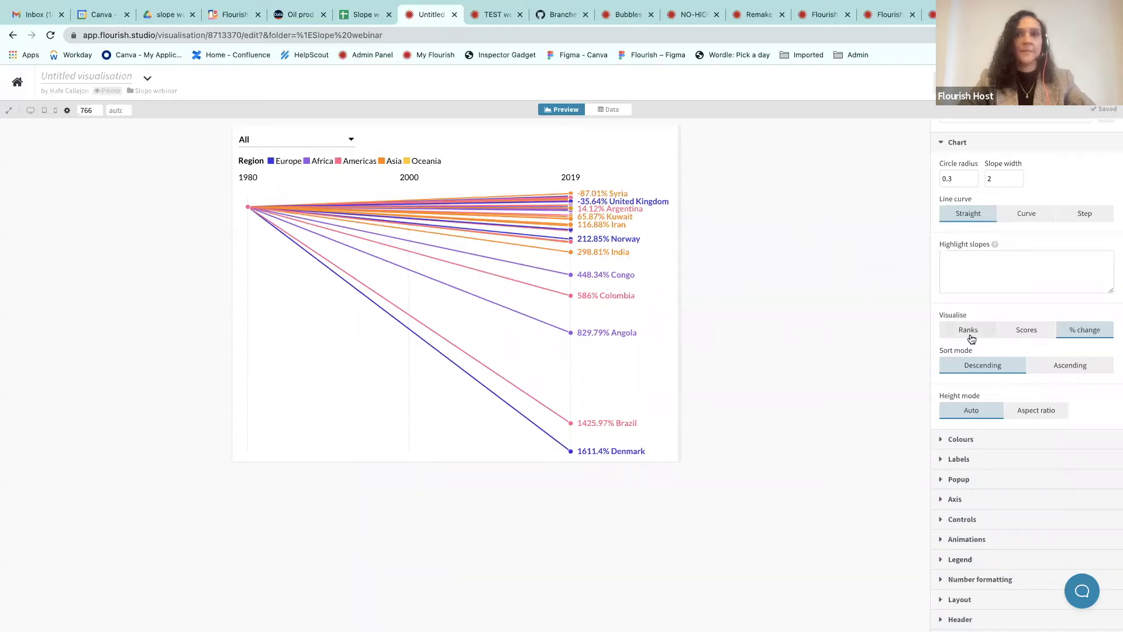
Step: Visualise the slopes as Scores with the Ascending sort mode, and inspect the country popups
click(1025, 329)
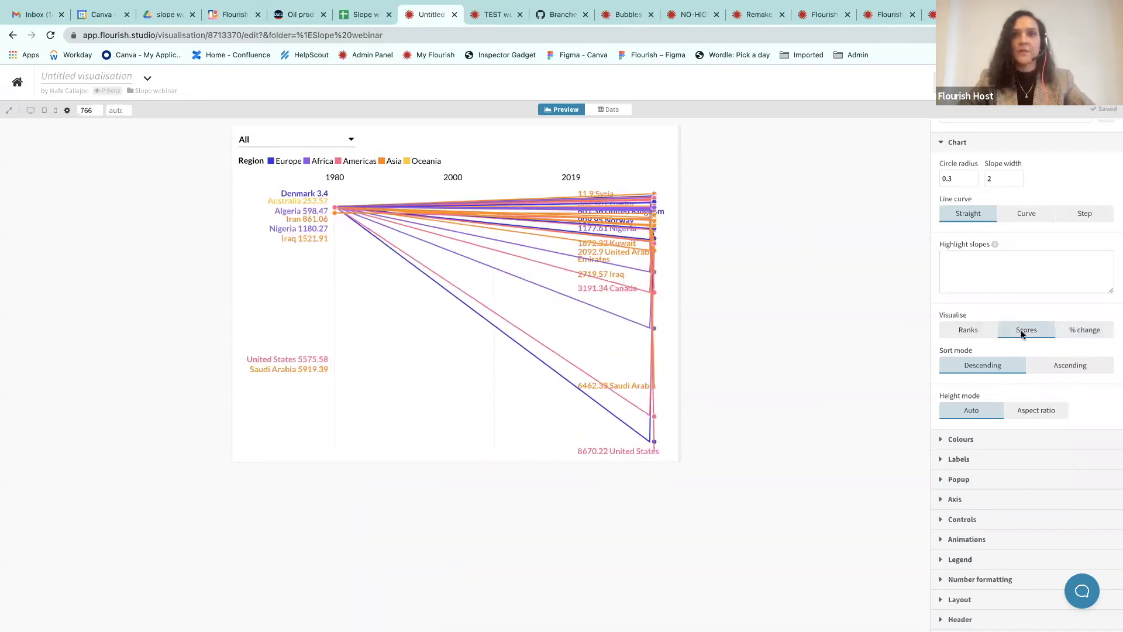
click(1063, 367)
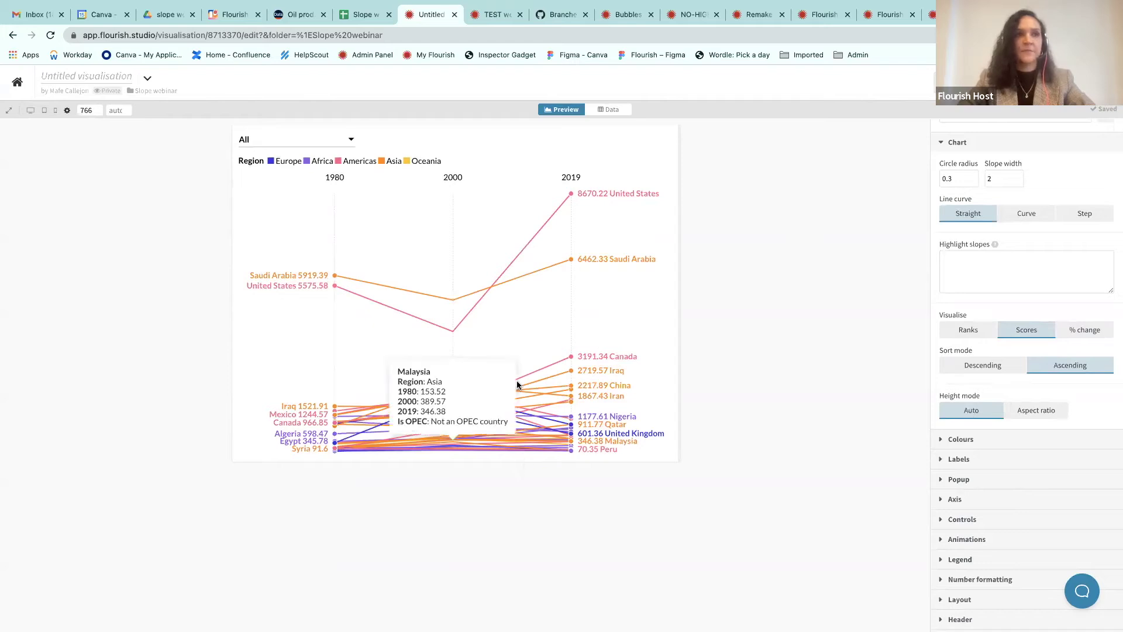
mouse_move(537, 354)
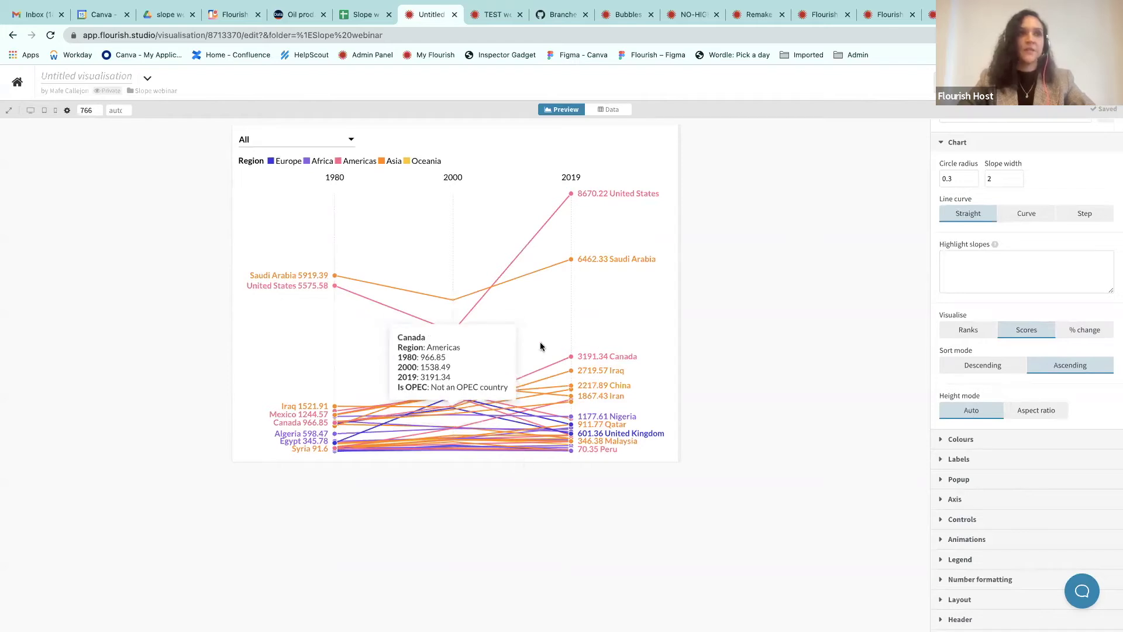
Step: Switch the chart's height mode to Aspect ratio
click(1041, 413)
mouse_move(529, 518)
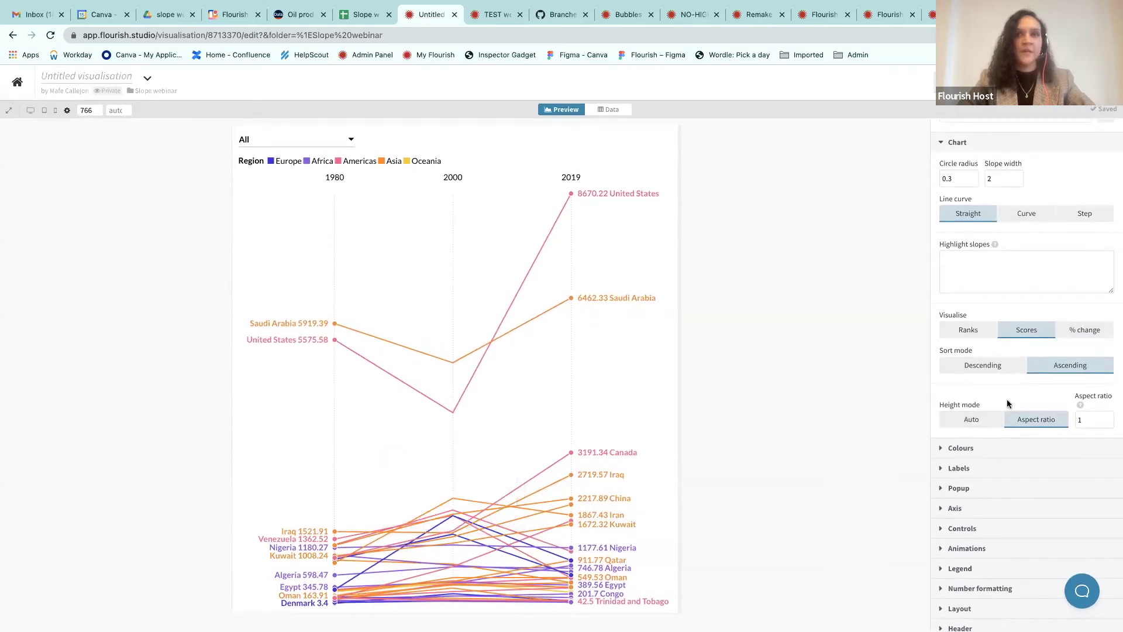
mouse_move(1080, 406)
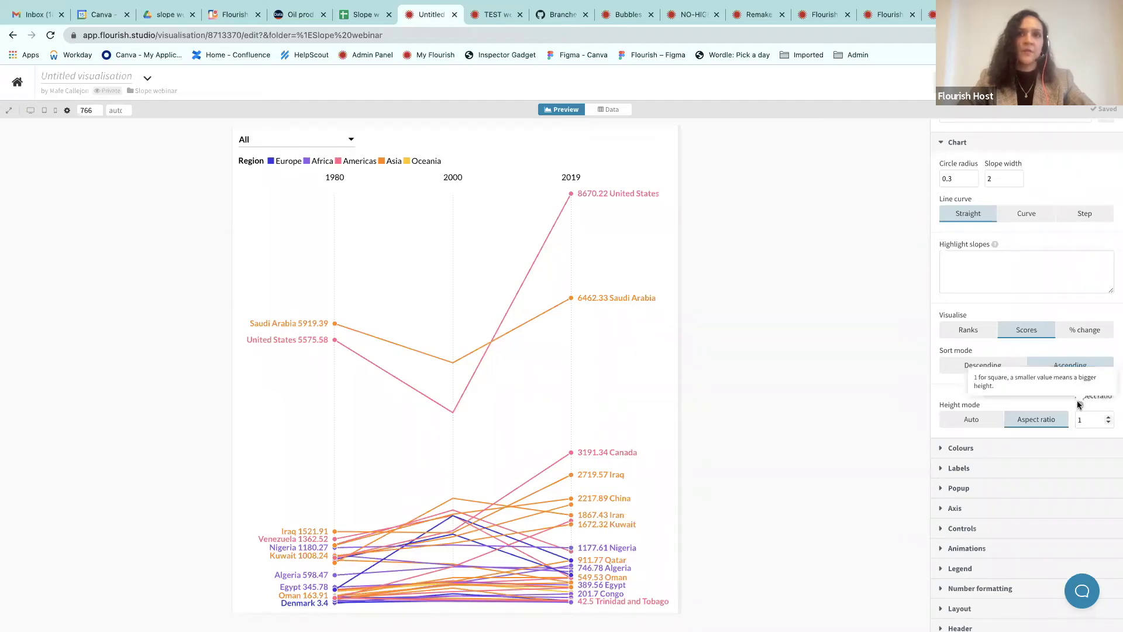
Step: Try an aspect ratio of 0.5 for the slope chart and look over the chart's full height
double_click(1087, 419)
text(0.5)
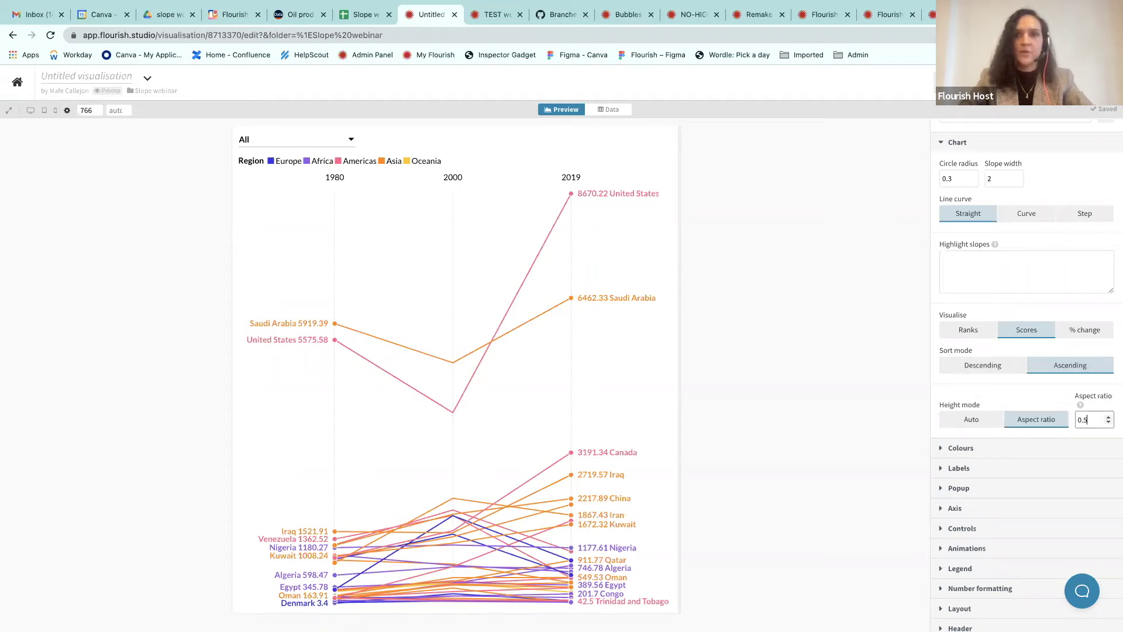
click(760, 390)
scroll(528, 423, down, 4)
scroll(528, 428, down, 3)
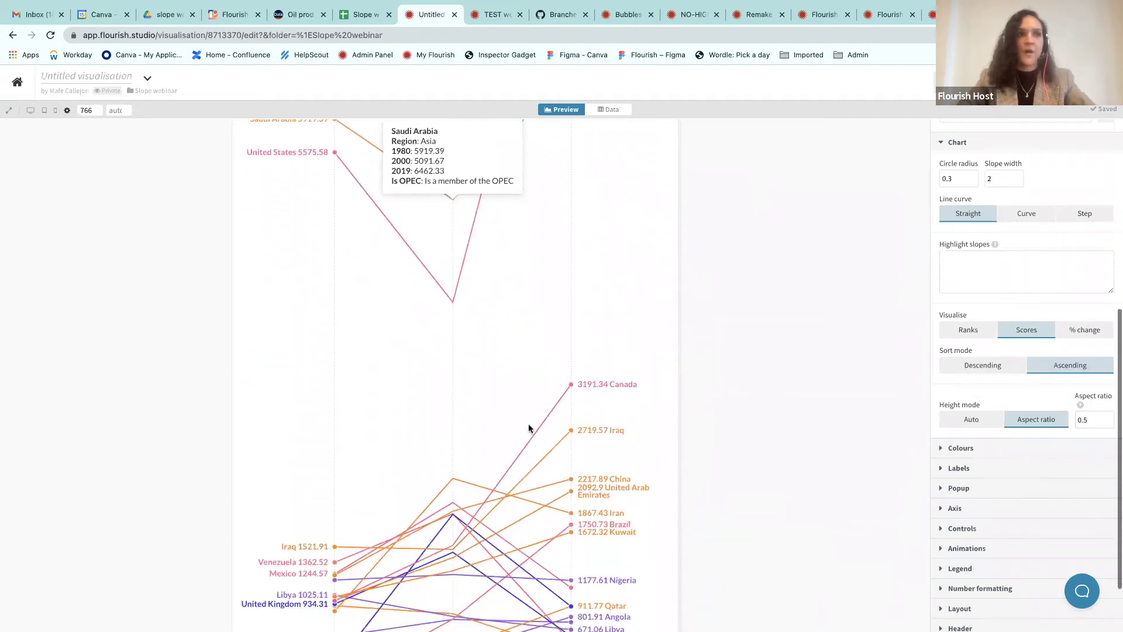
scroll(612, 408, up, 7)
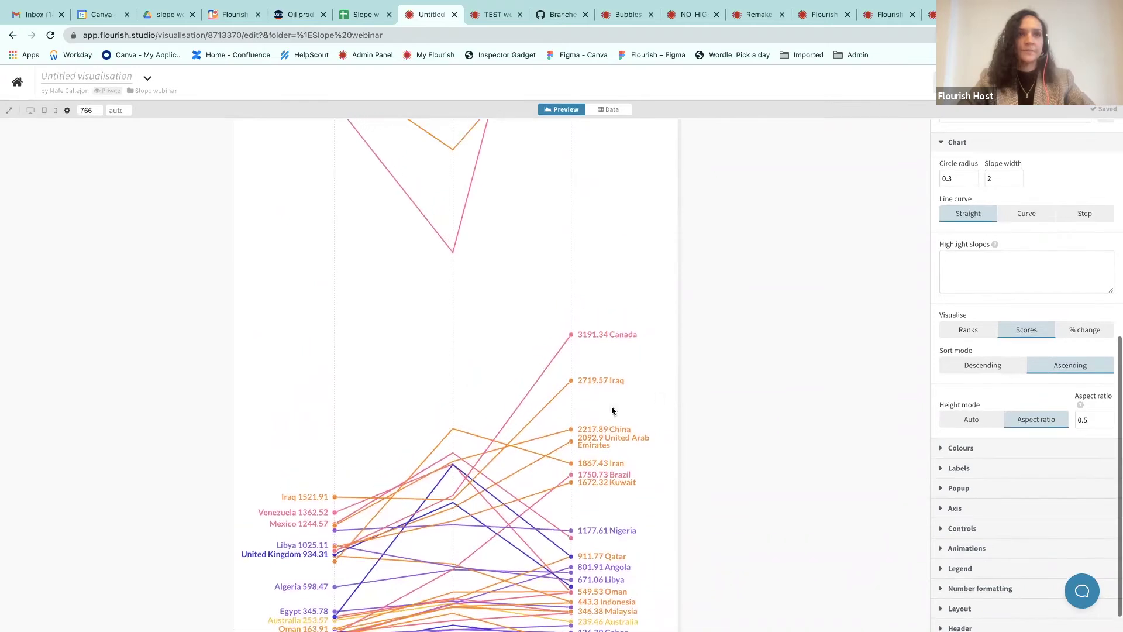
Step: Try aspect ratios of 0.7 and 0.8 for the slope chart
click(1093, 419)
key(BackSpace)
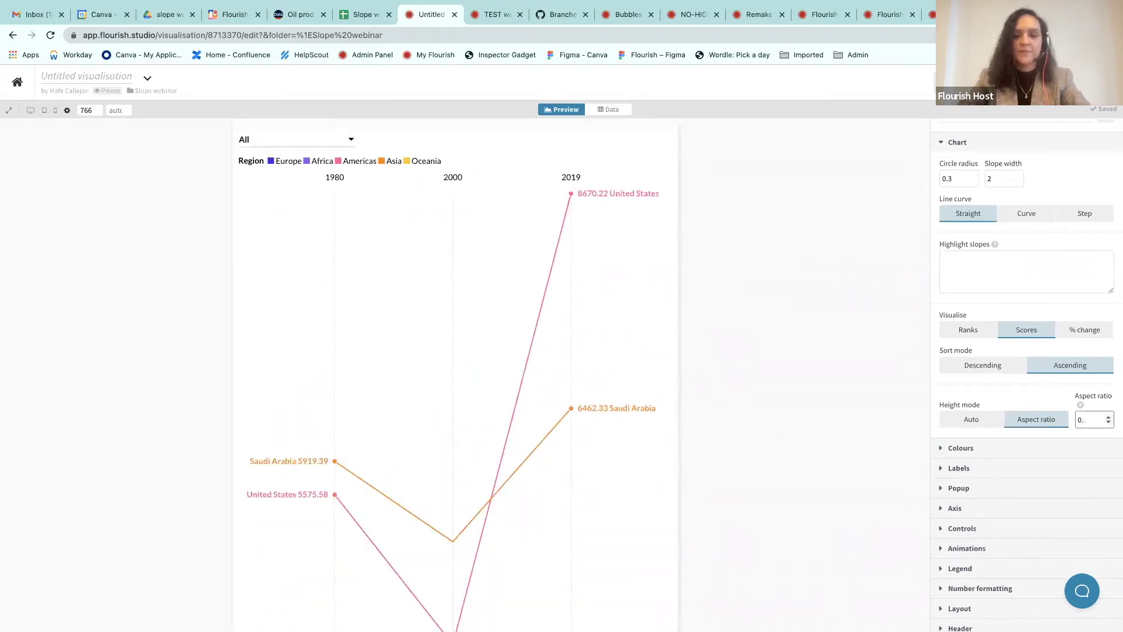
text(7)
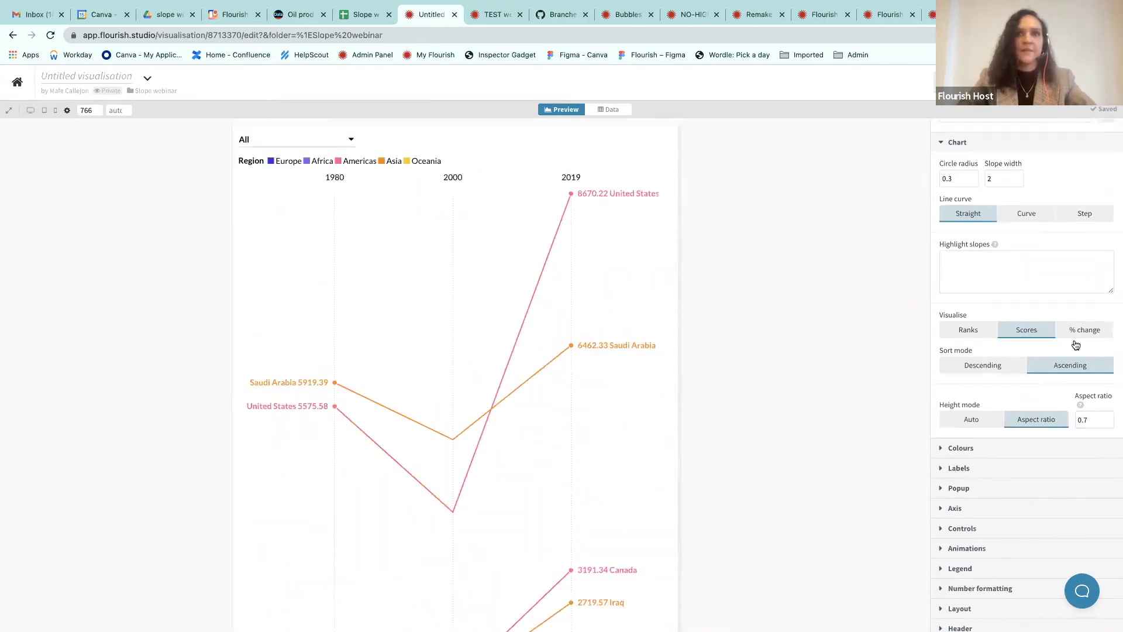
key(BackSpace)
text(8)
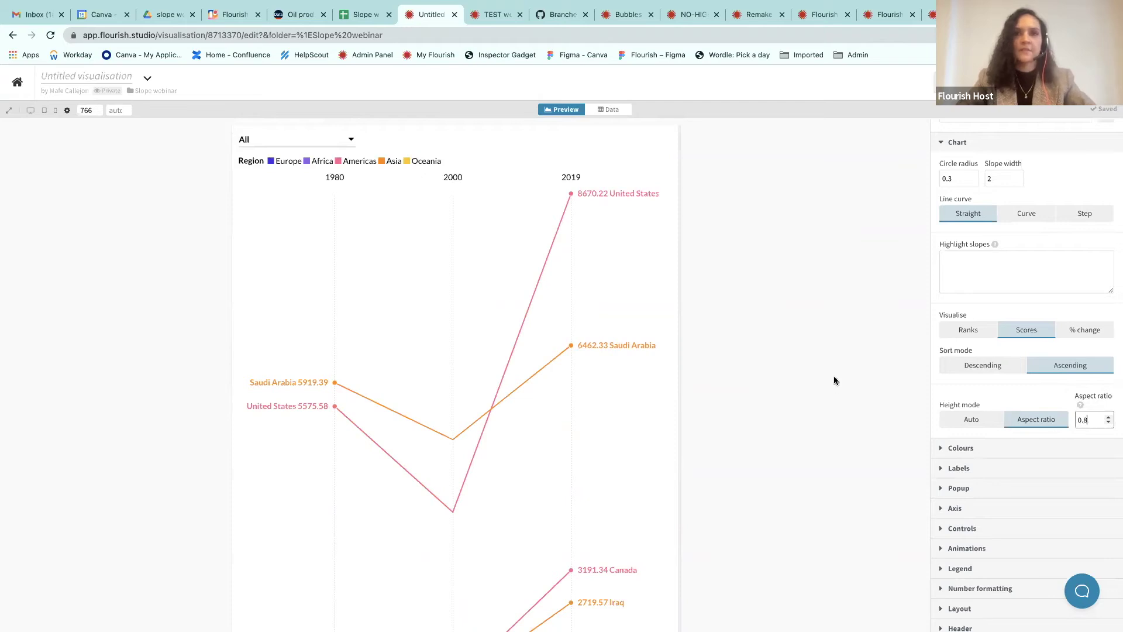
Step: Set the slope chart's aspect ratio to 1
drag(1093, 420, 996, 423)
text(1)
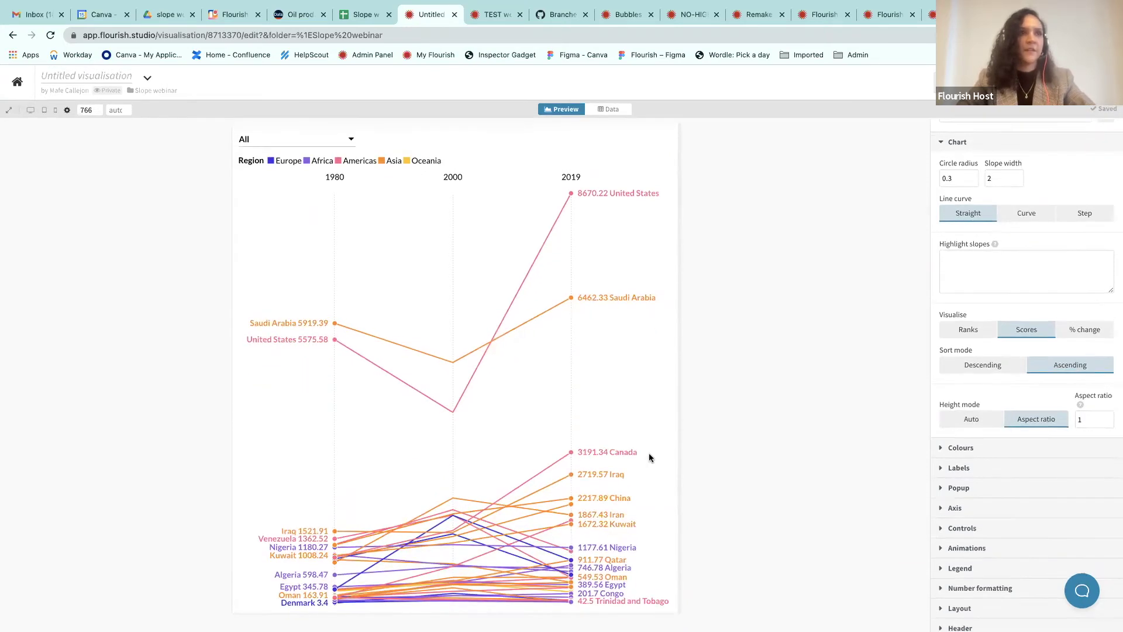
scroll(960, 392, down, 2)
Step: Copy the red colour code #c11f1f from the chart's category palette and return to the colour settings
scroll(961, 381, up, 5)
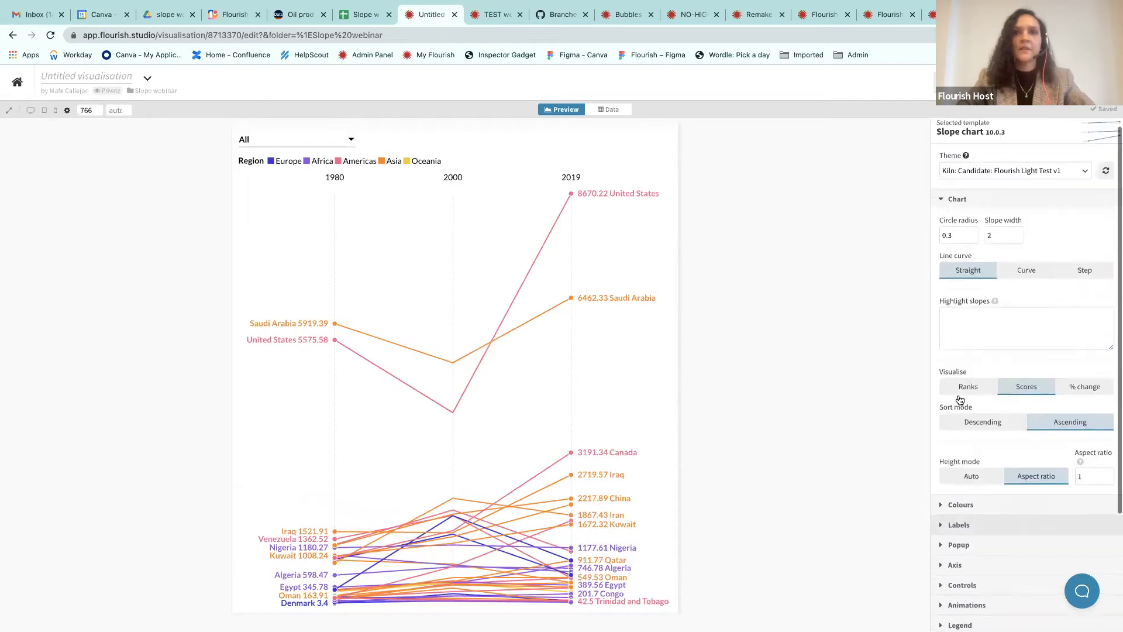
click(959, 213)
click(953, 229)
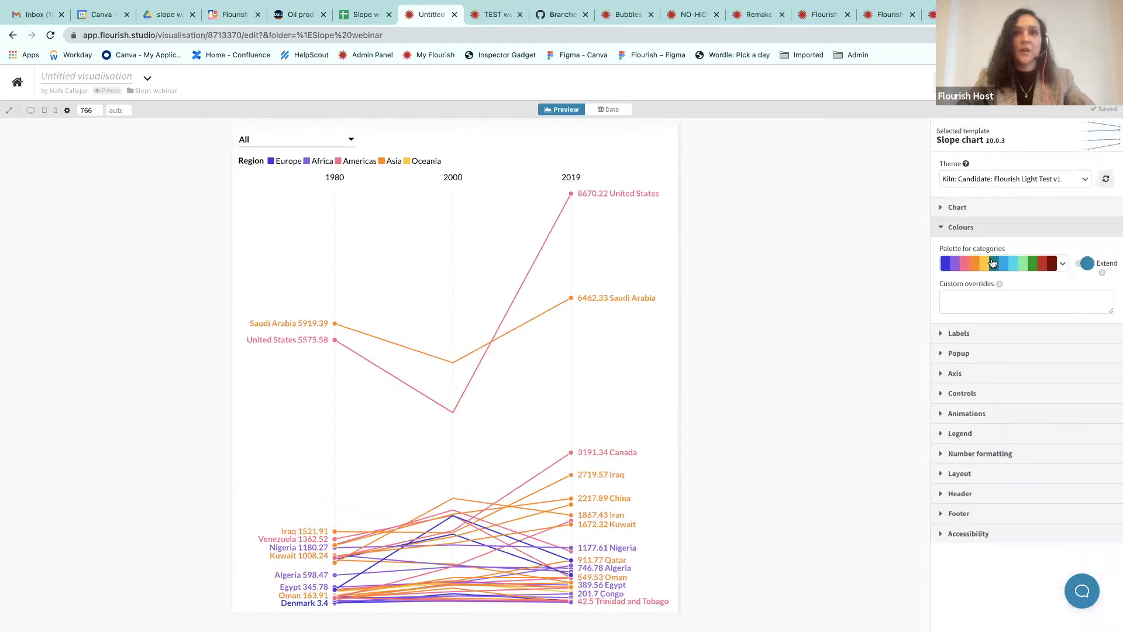
click(983, 297)
click(1062, 265)
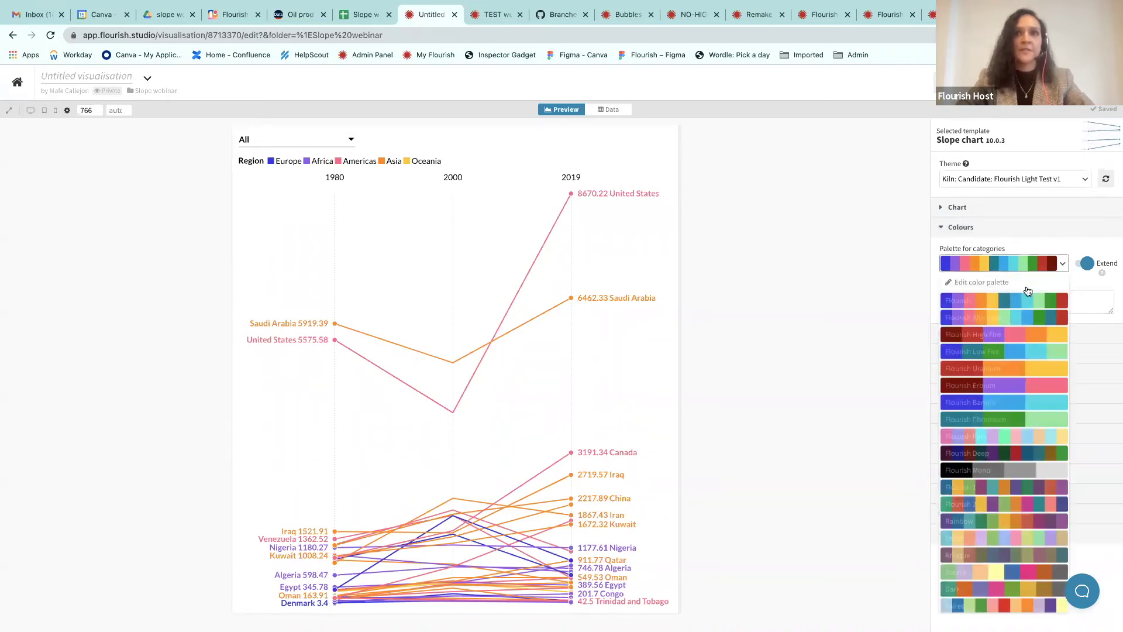
click(994, 281)
click(982, 478)
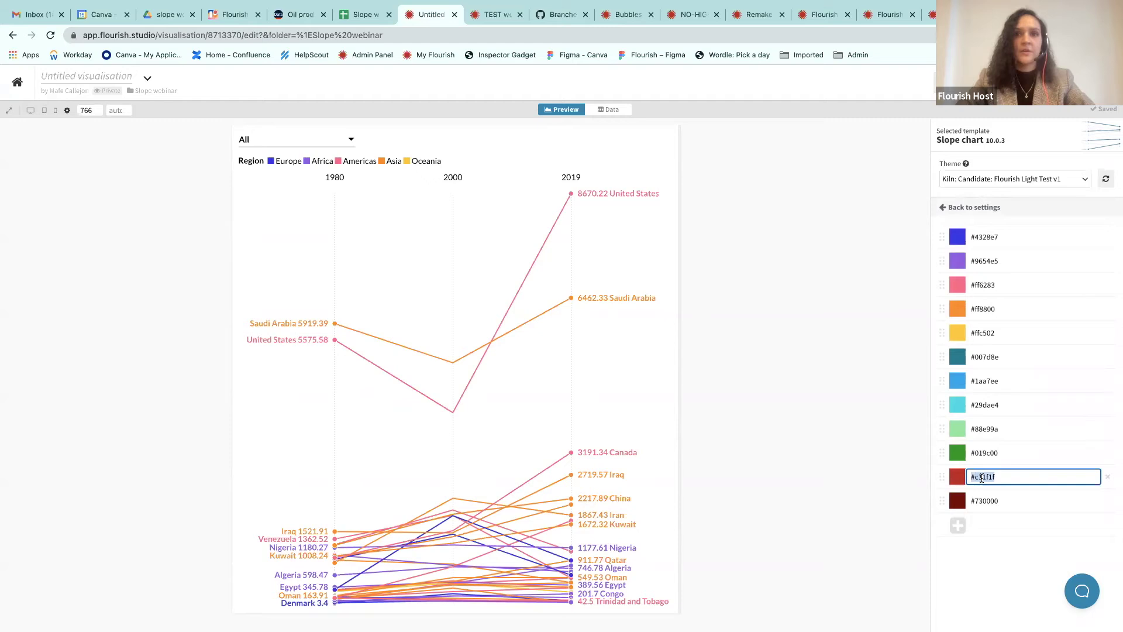
click(972, 208)
Step: Try the custom colour override "United States: #c11f1f" for the United States slope
click(950, 299)
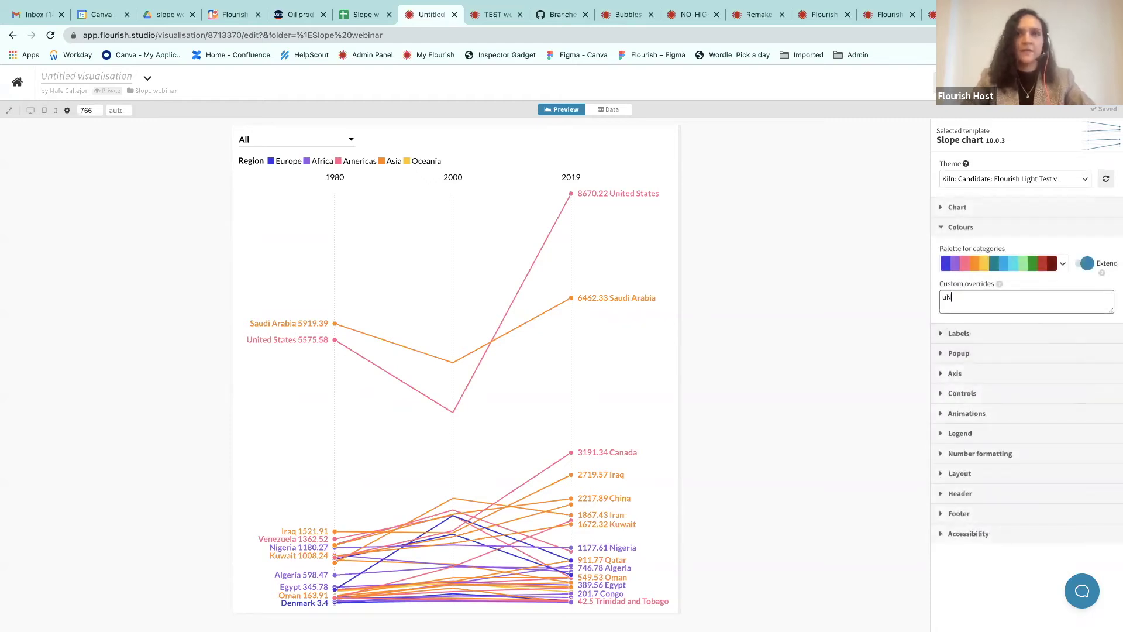
text(United St)
text(attes)
text(tates)
text(: #c11f1f)
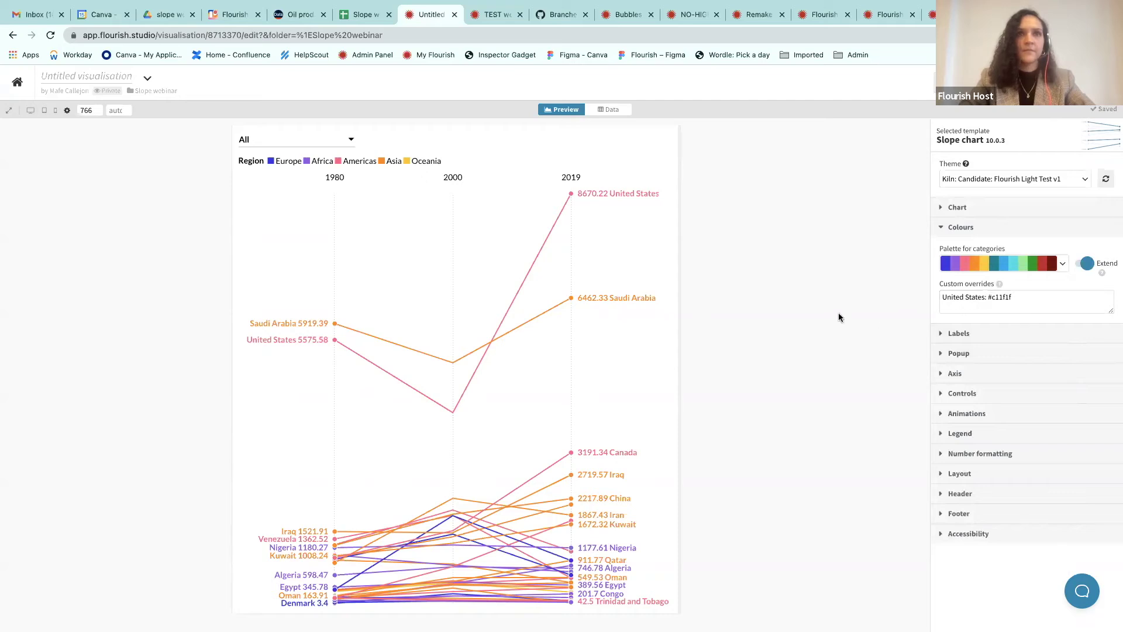
click(974, 297)
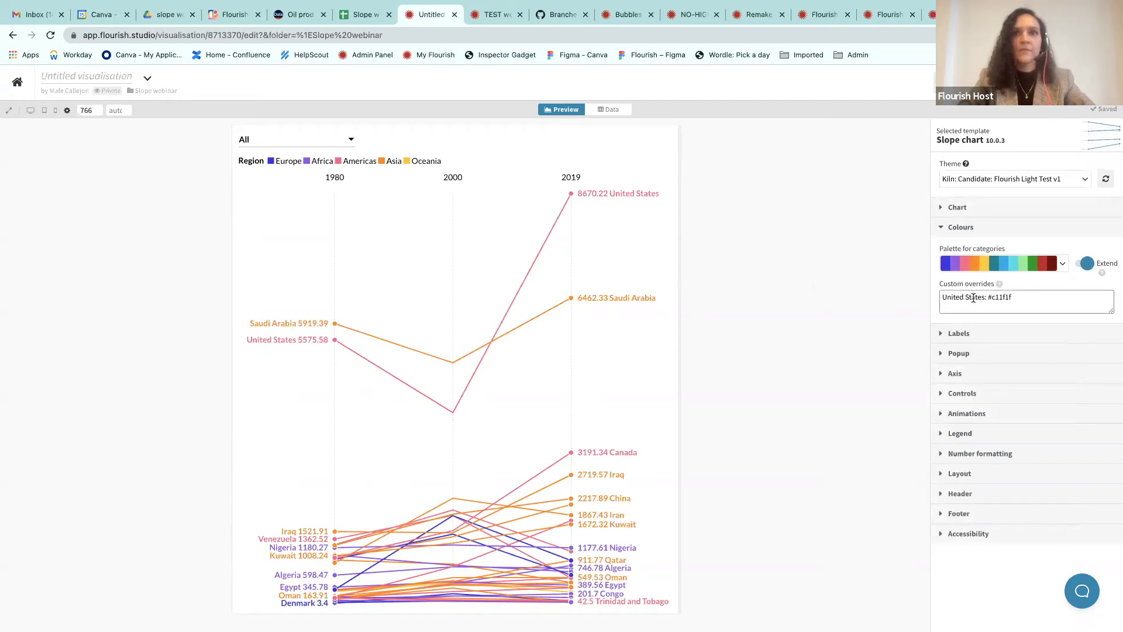
click(659, 194)
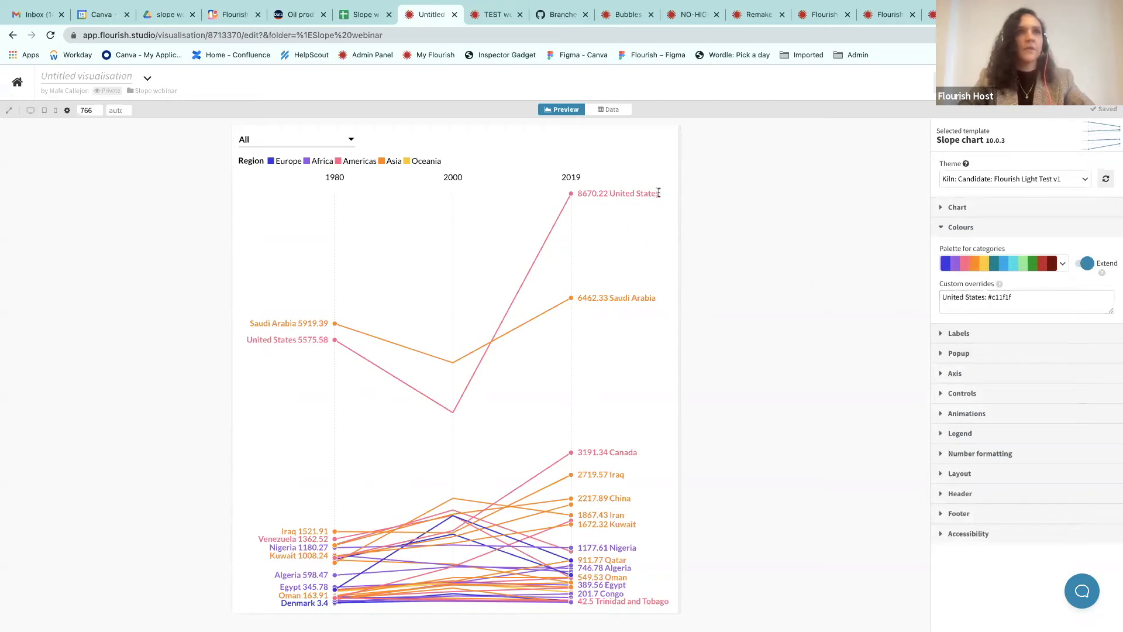
Step: Check how the country names are written in the Entity column of the data sheet, and return to the preview
click(605, 111)
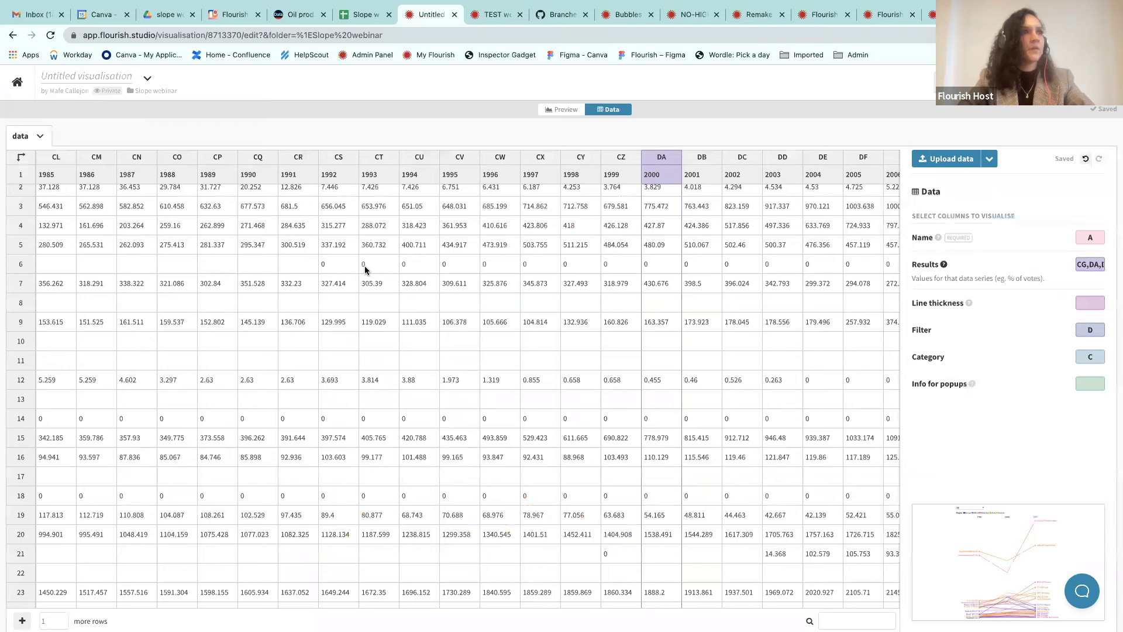
scroll(365, 268, left, 20)
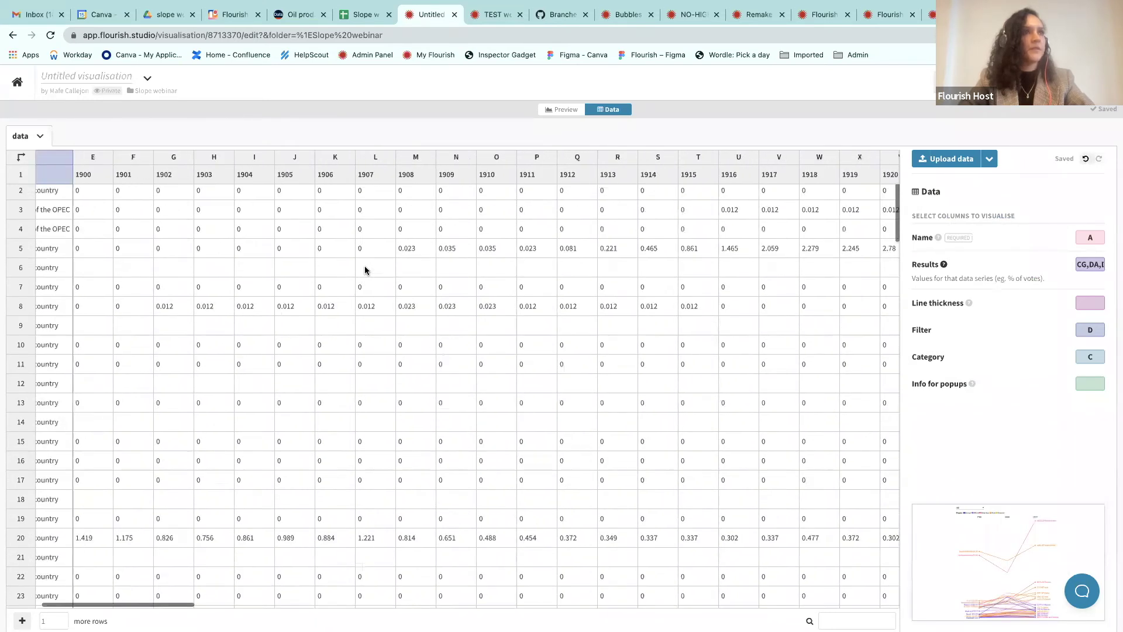
scroll(365, 269, left, 5)
click(63, 193)
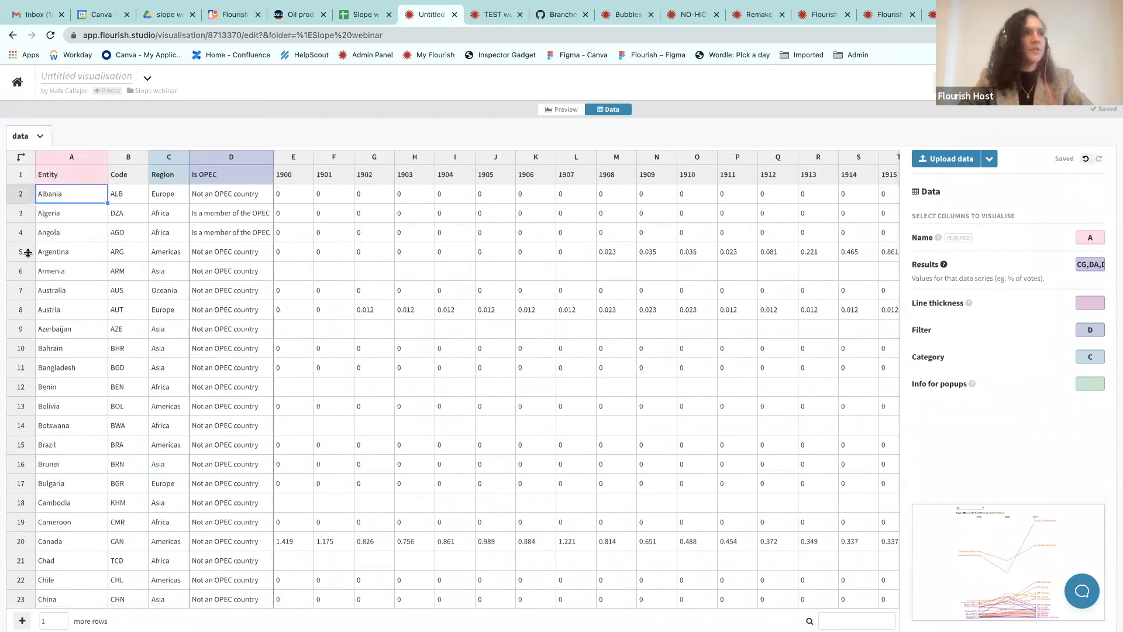
scroll(44, 275, down, 1)
scroll(68, 255, up, 1)
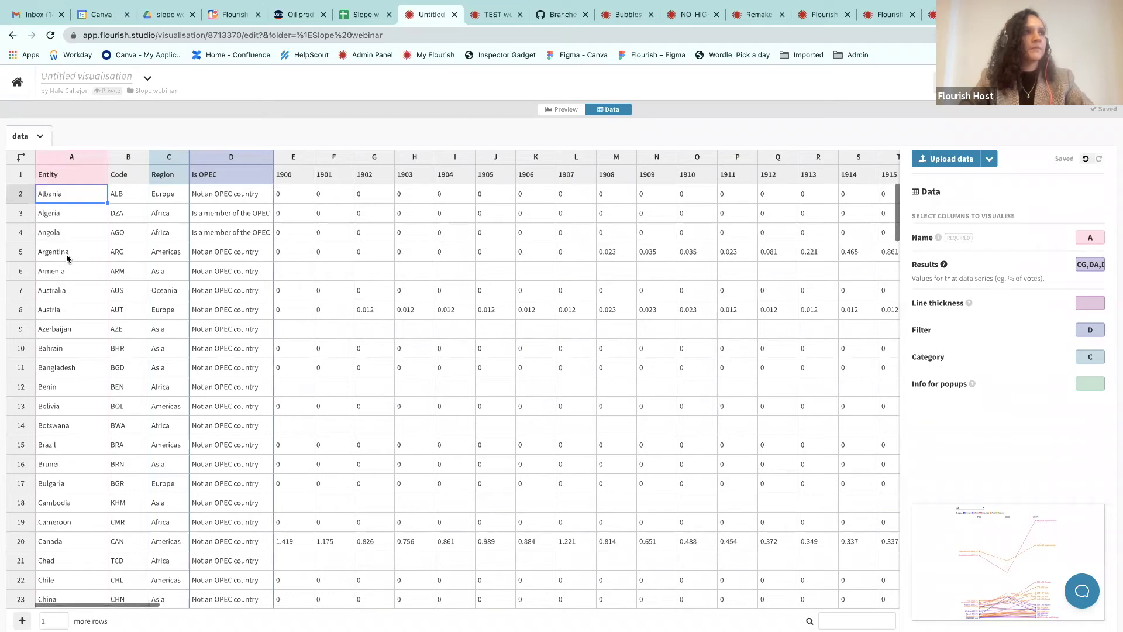
click(561, 109)
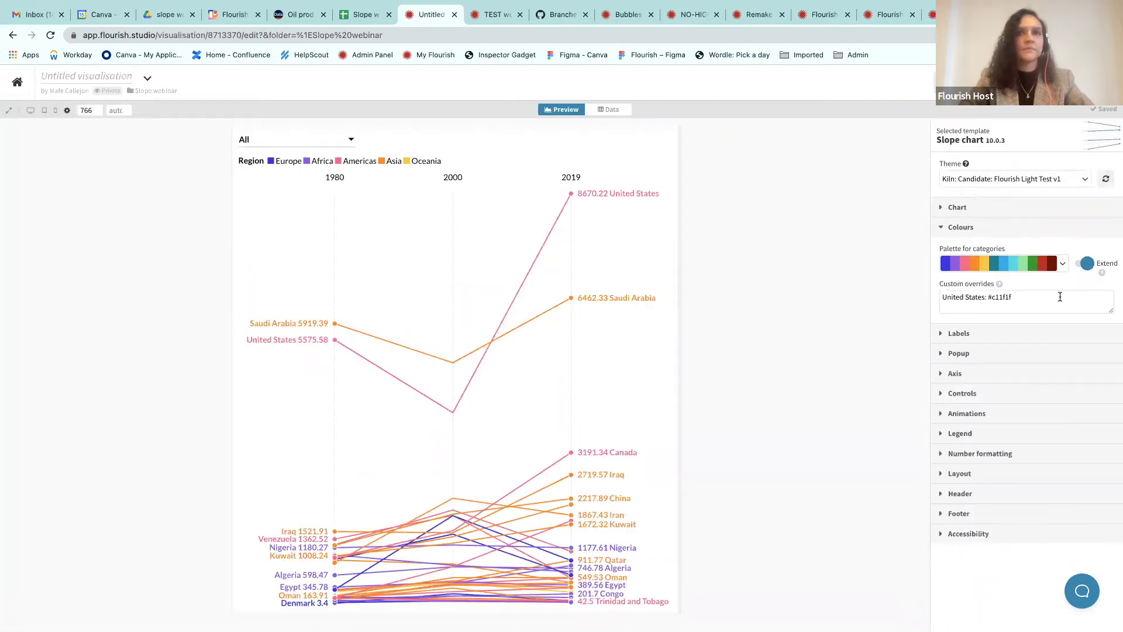
Step: Try the #c11f1f custom colour override on Albania and on Venezuela in place of United States
drag(984, 297, 915, 301)
text(Albania)
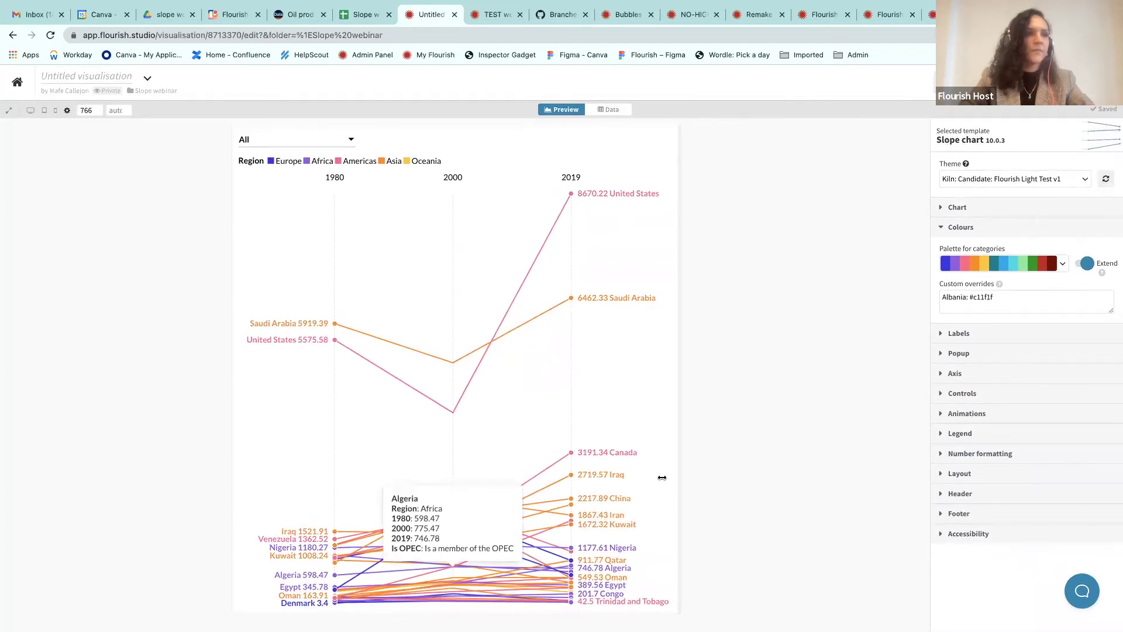
drag(967, 297, 919, 298)
text(Venezuela)
click(861, 299)
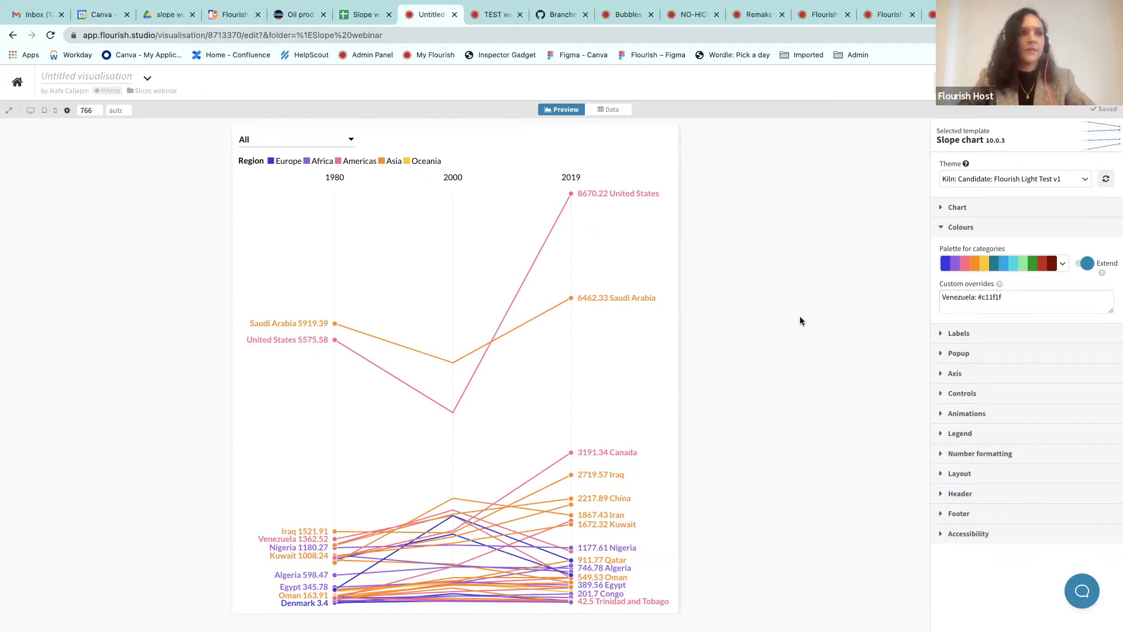
Step: Clear the custom colour override
drag(1046, 296, 903, 296)
key(BackSpace)
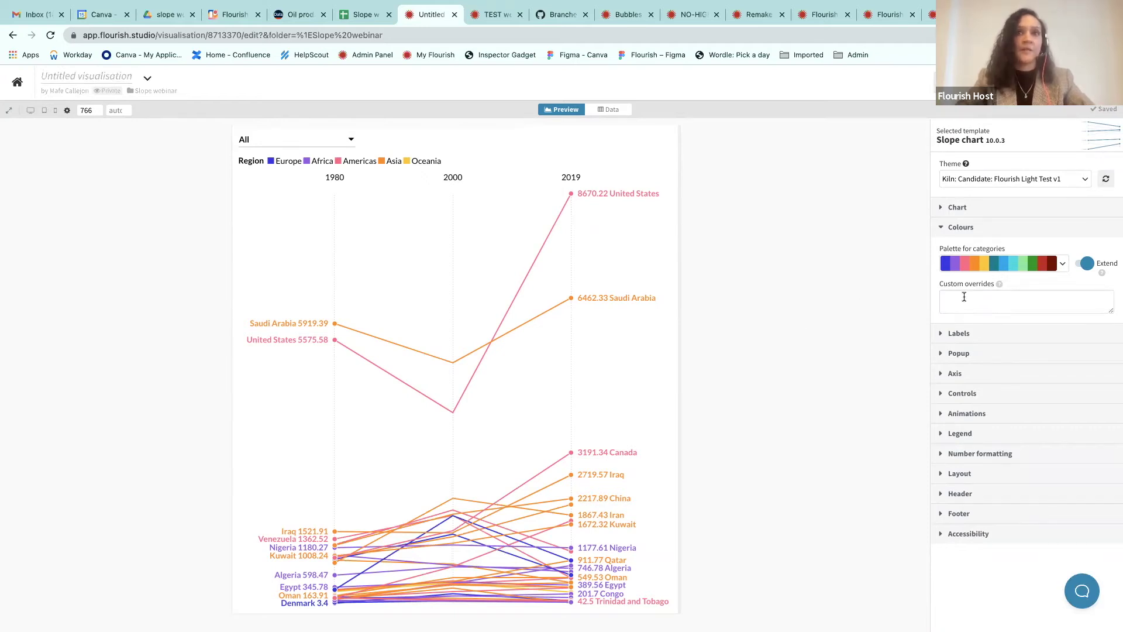
click(943, 297)
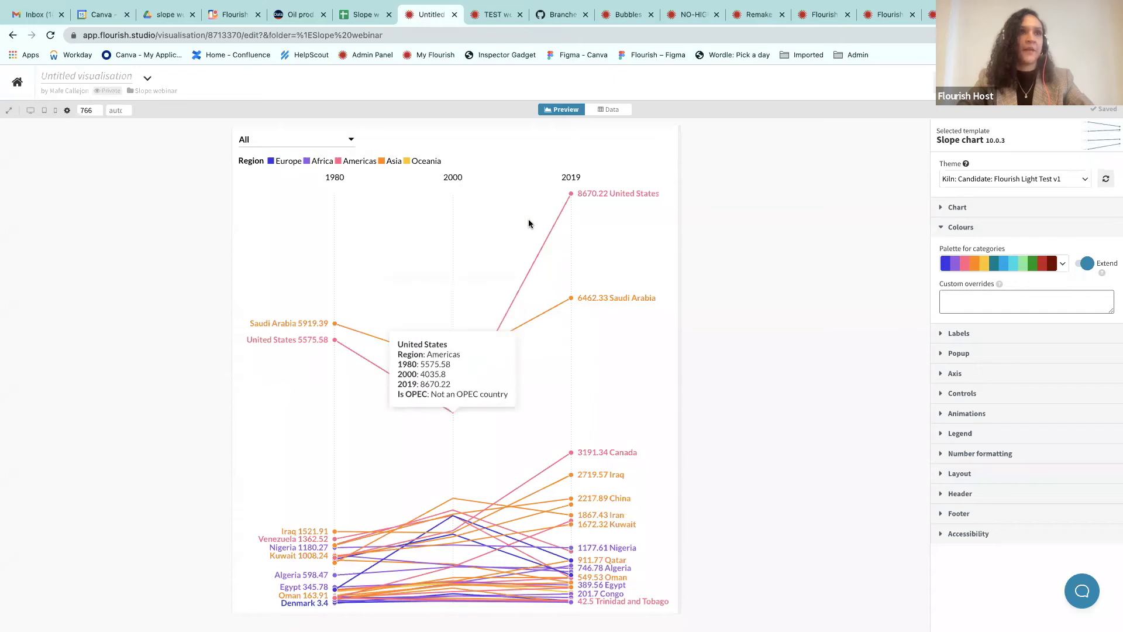
click(955, 229)
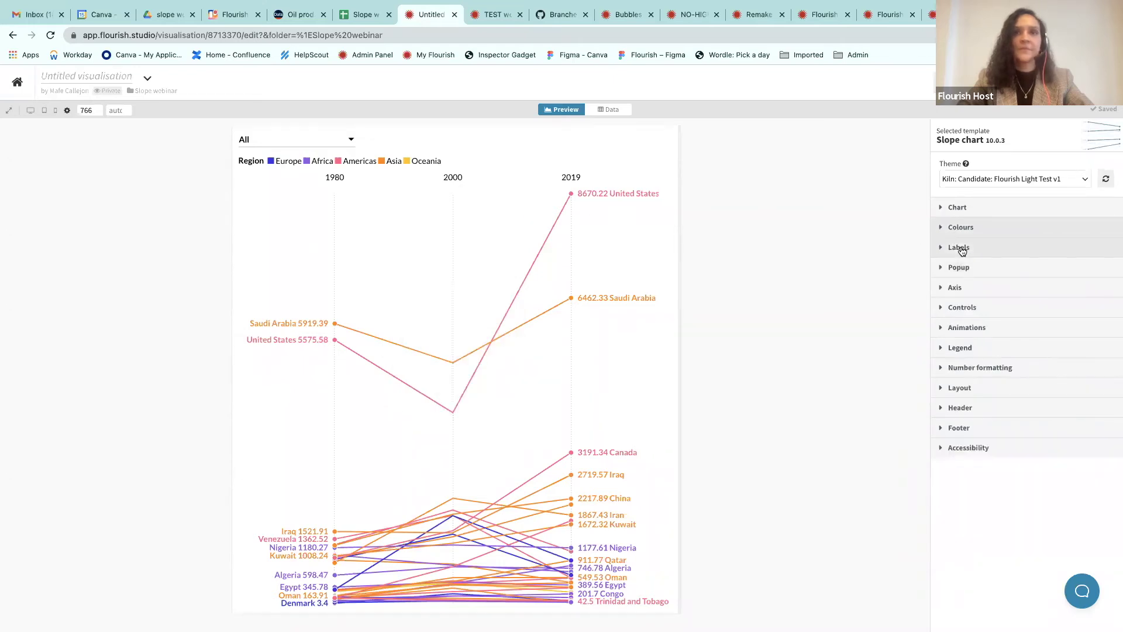
click(962, 248)
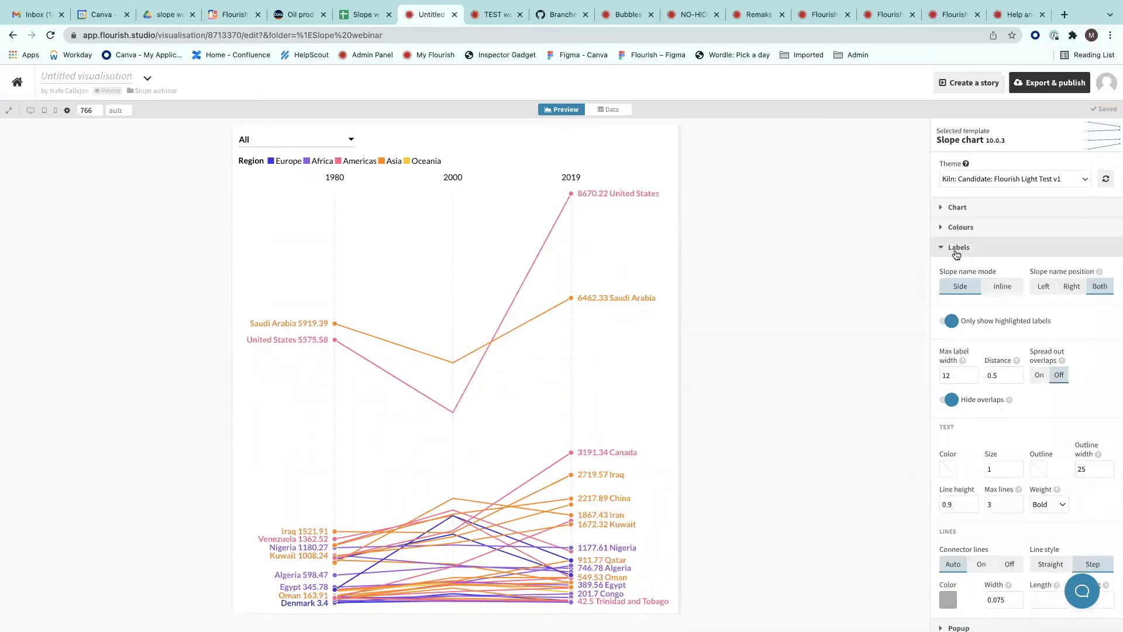
click(957, 253)
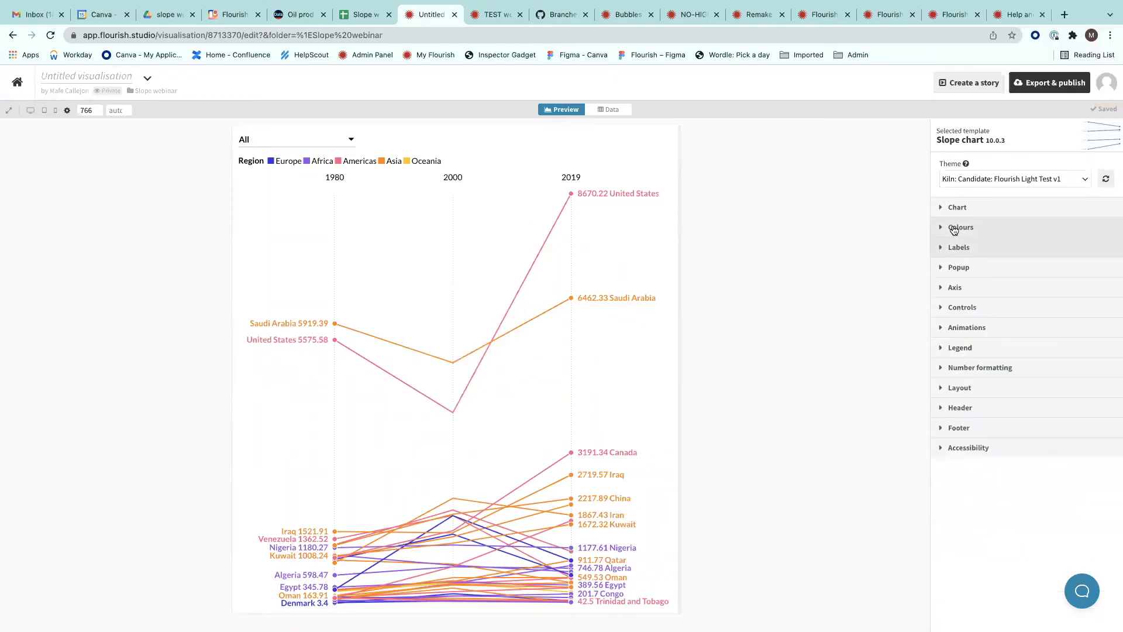
Step: Remove the Region column (C) from the chart's Category data binding and return to the preview
click(609, 110)
key(BackSpace)
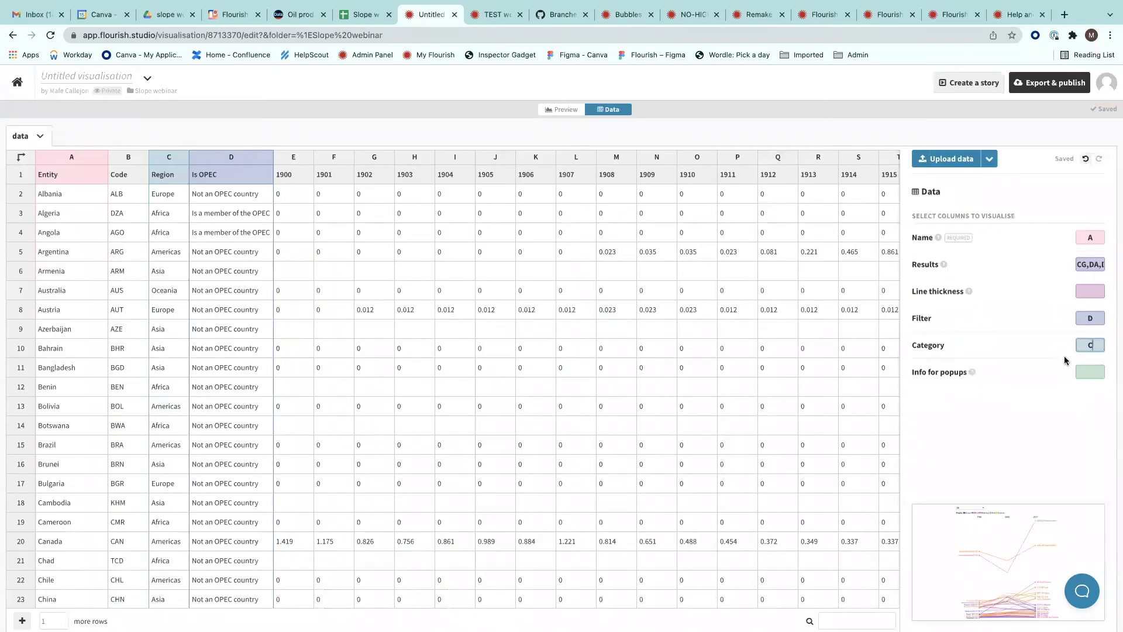
click(1094, 369)
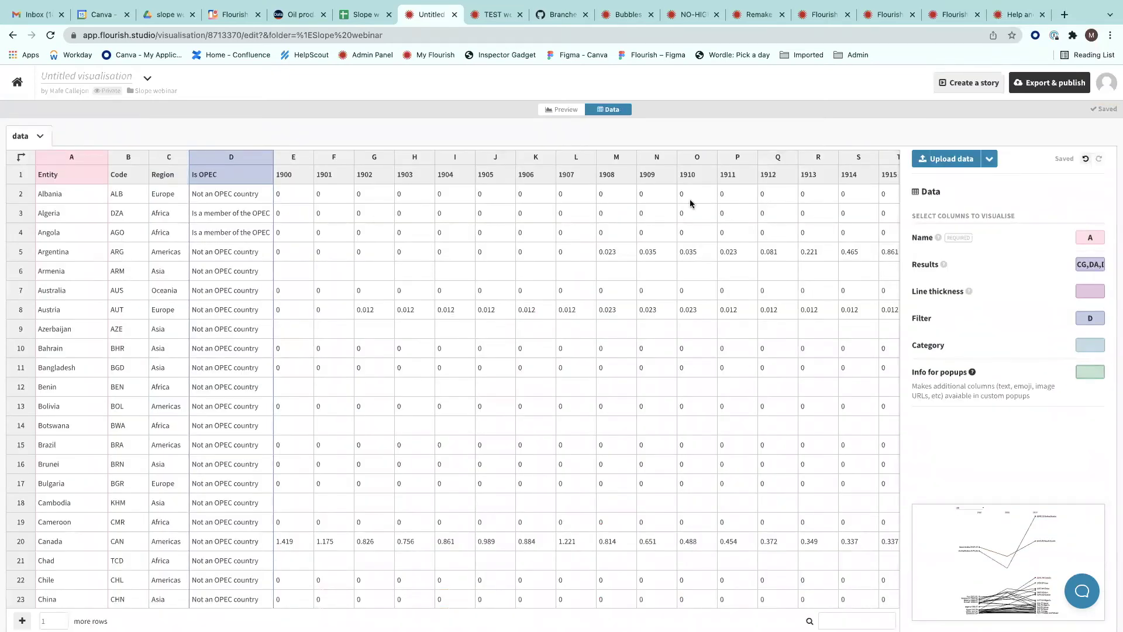
click(560, 111)
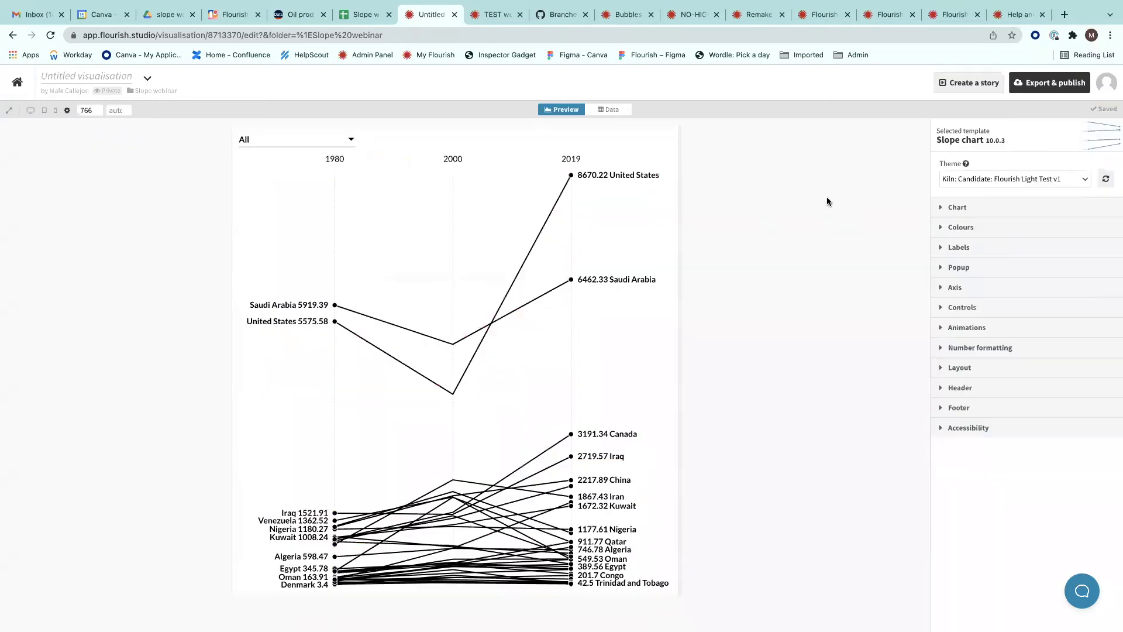
Step: Copy the first colour code, #4328e7, from the category palette and return to the chart settings
click(982, 230)
click(1110, 274)
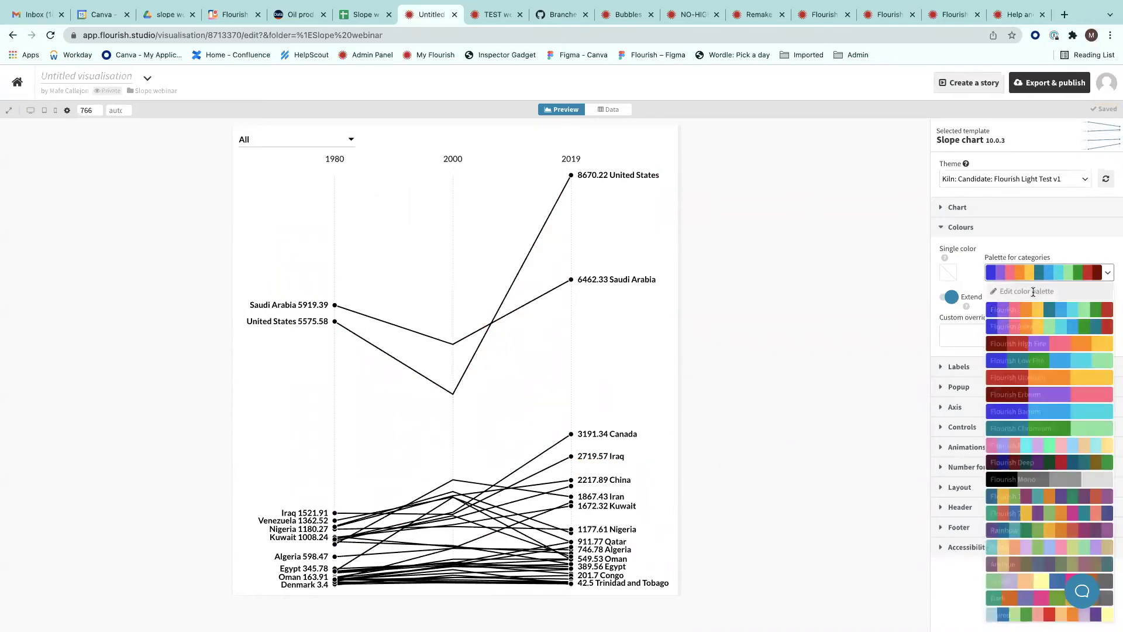
click(1001, 273)
click(983, 237)
key(ctrl+c)
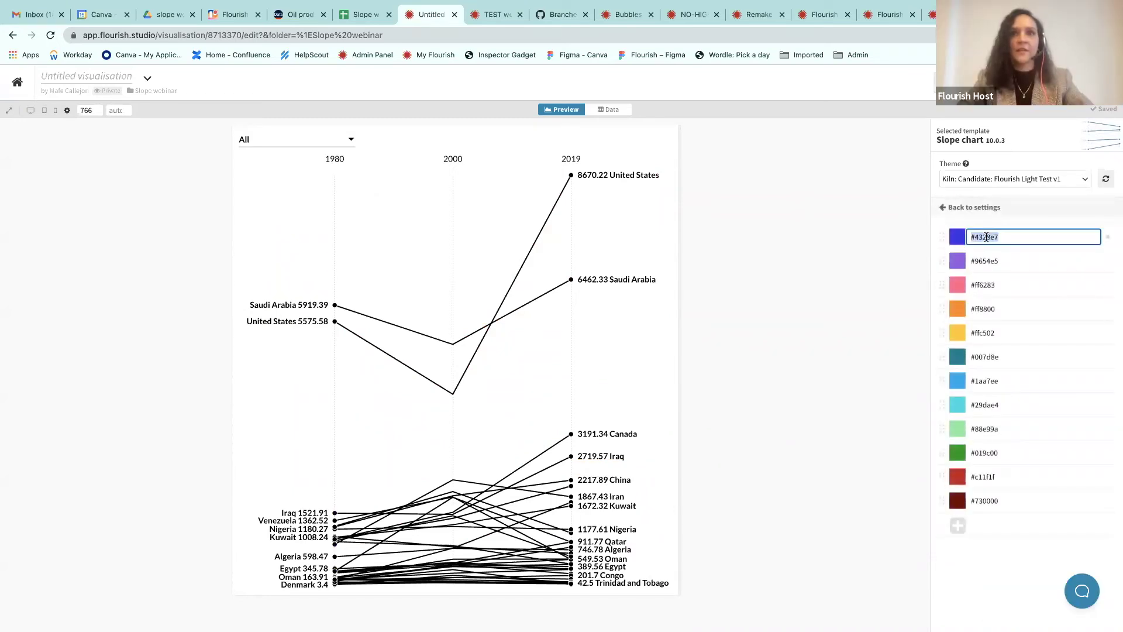
click(949, 206)
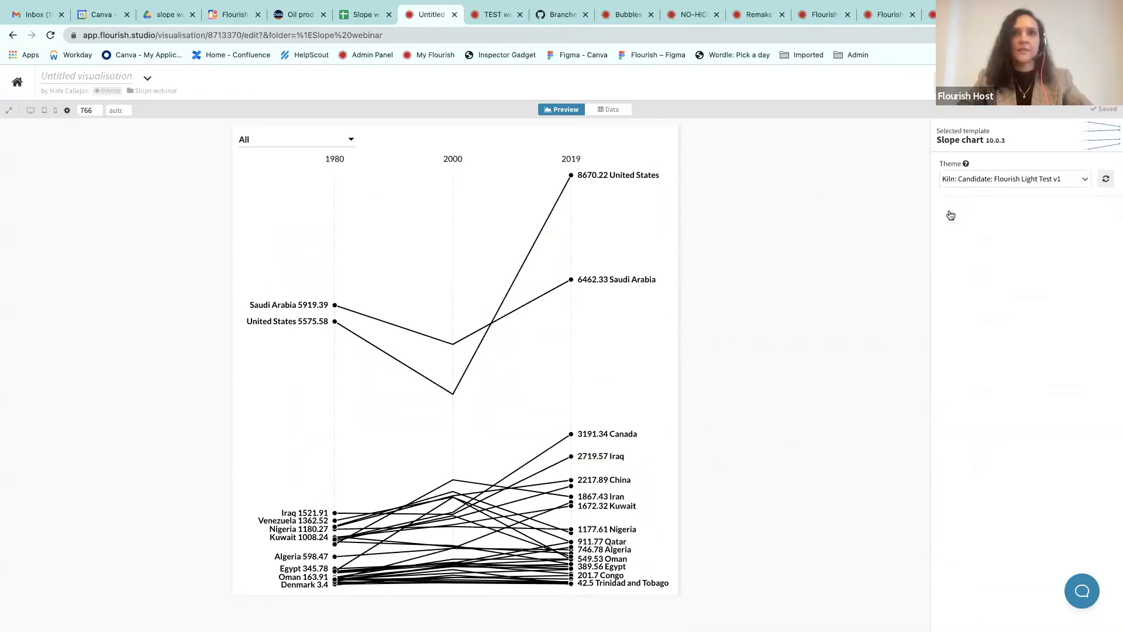
Step: Add a custom colour override of #4328e7 for Venezuela and check its slope label on the chart
click(974, 327)
text(Vene)
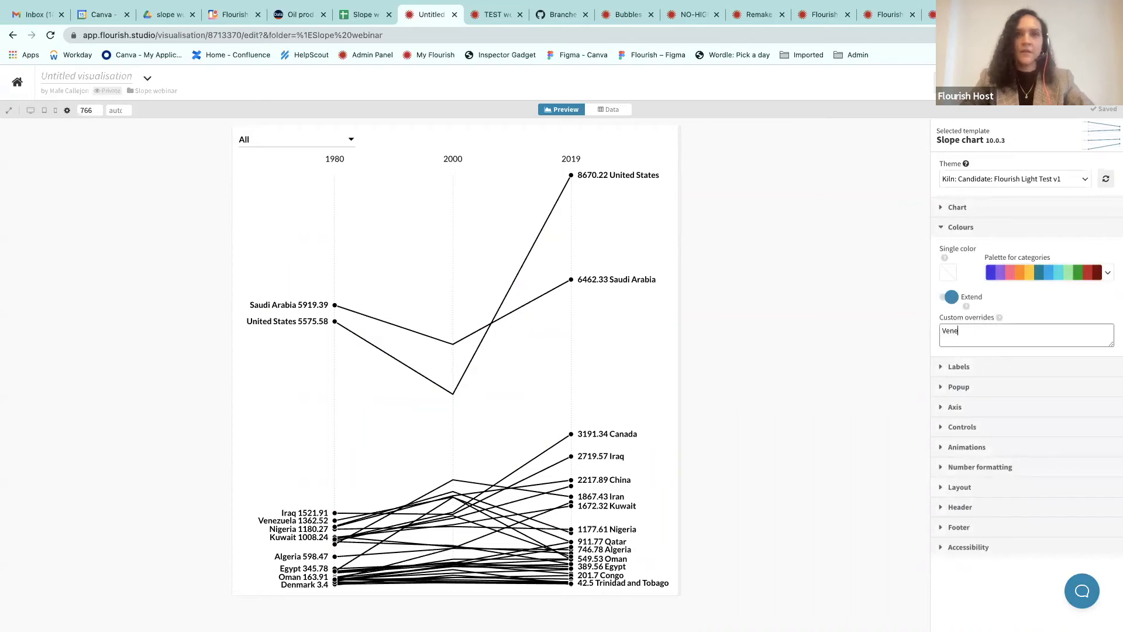
text(zuela:)
key(ctrl+v)
click(827, 302)
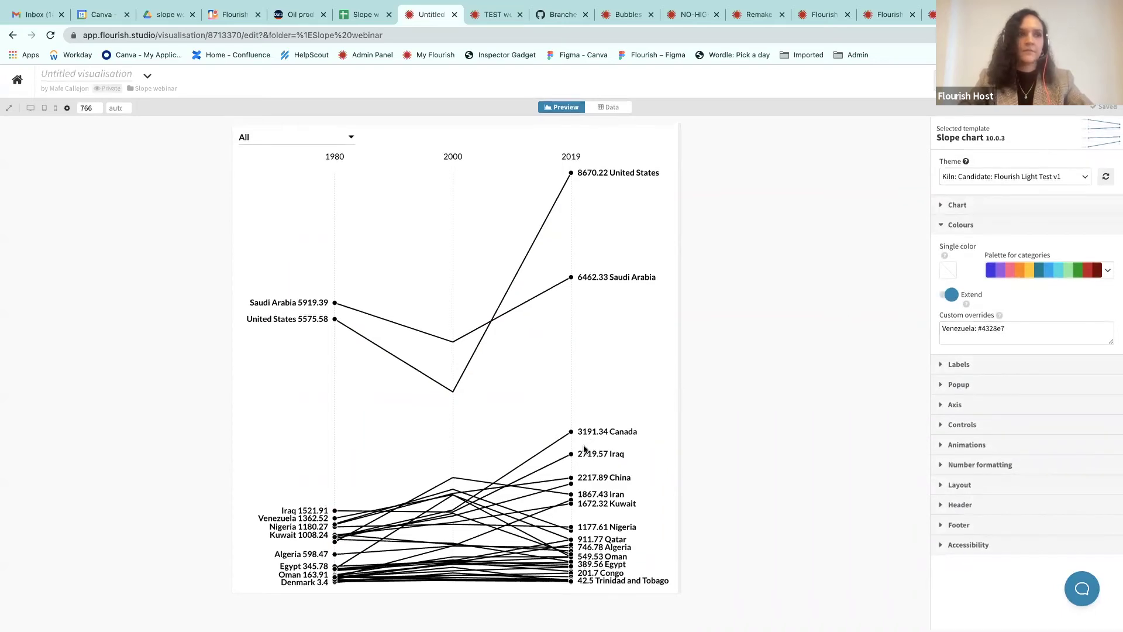
drag(258, 521, 296, 521)
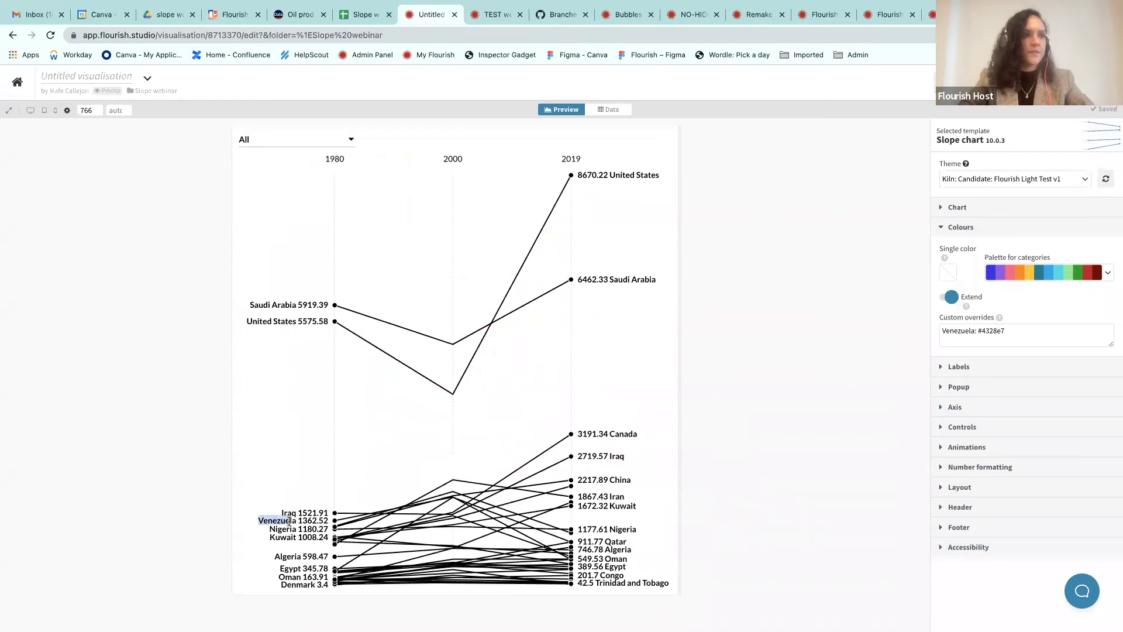
click(1017, 333)
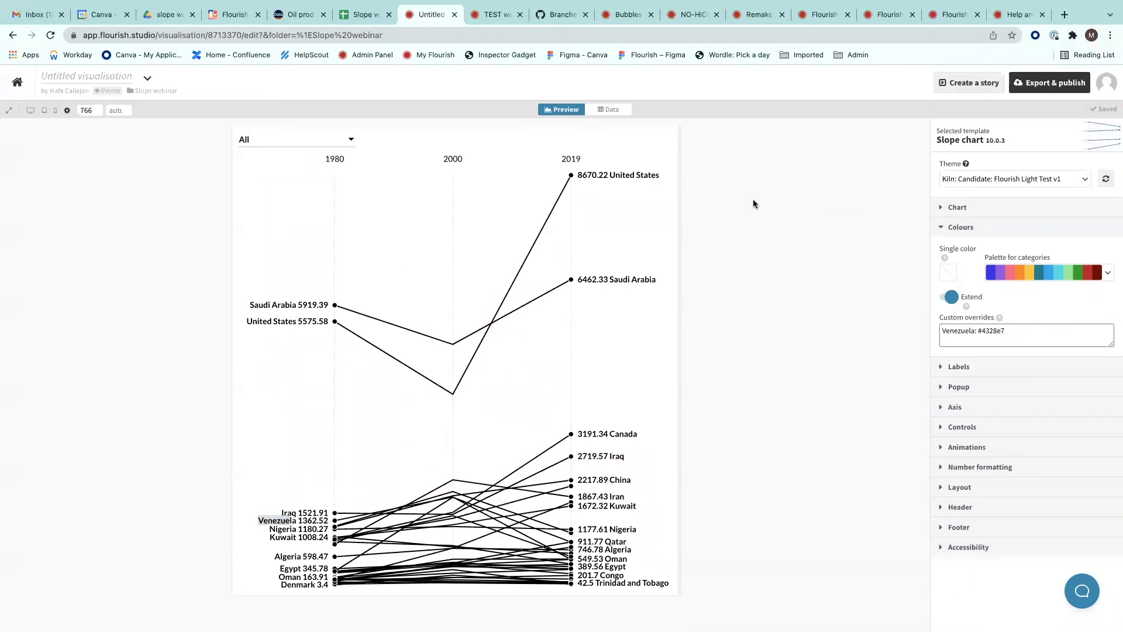
Step: Bind the Entity column (A) to Category and check Venezuela's slope colour in the preview
click(605, 110)
click(1080, 342)
text(A)
click(1100, 317)
click(562, 110)
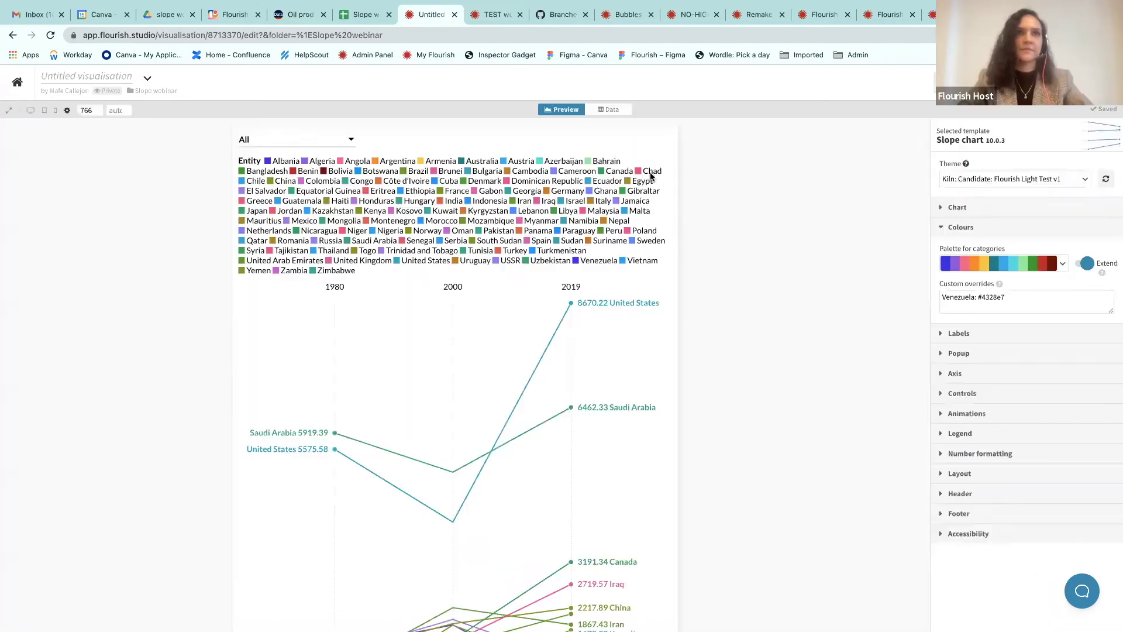
mouse_move(460, 414)
scroll(445, 445, down, 2)
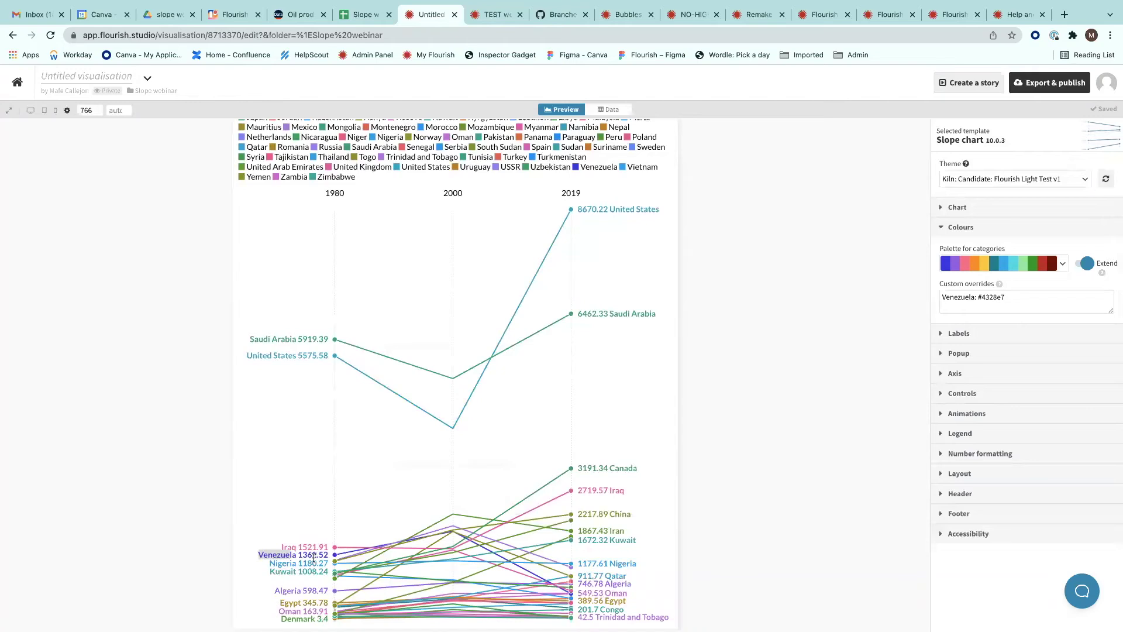
drag(319, 554, 242, 557)
Step: Clear the Venezuela custom colour override
click(1003, 299)
key(ctrl+a)
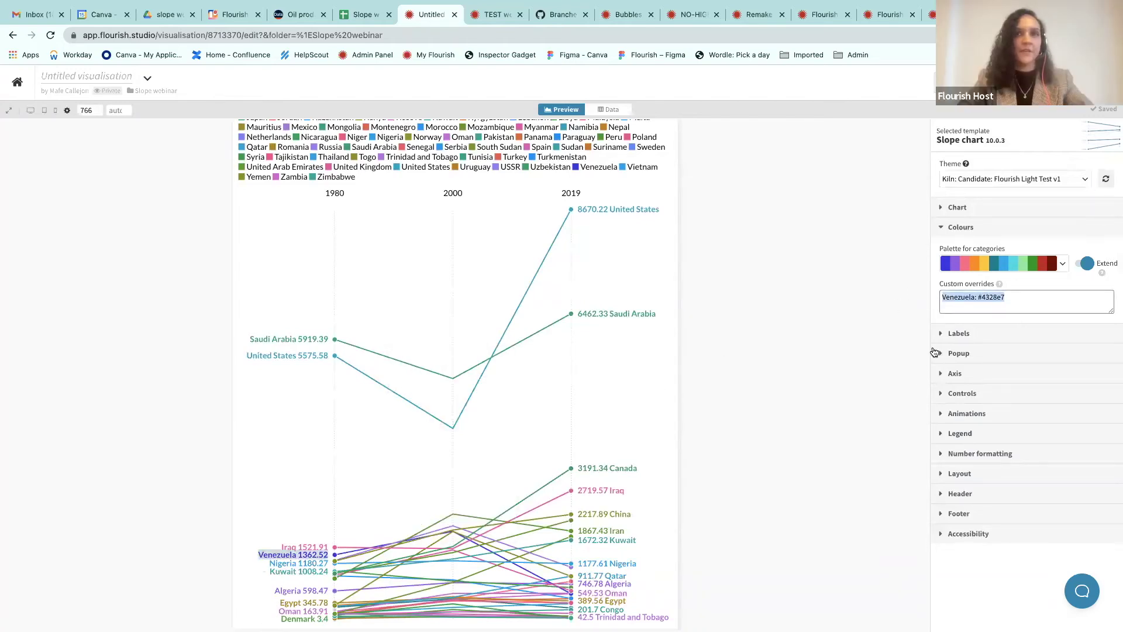
key(BackSpace)
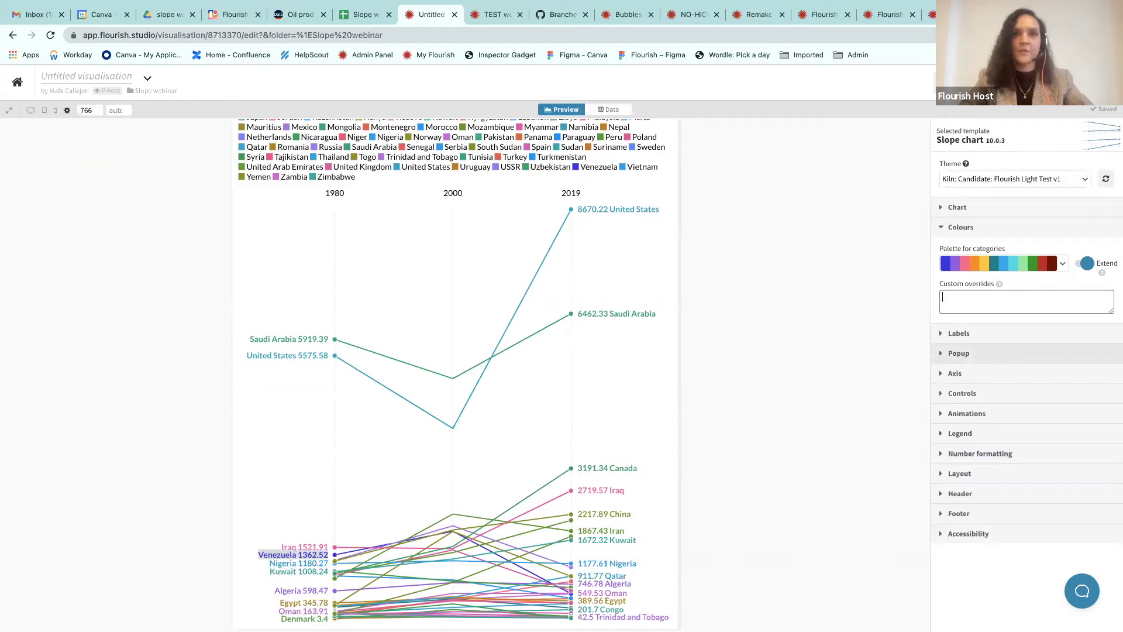
Step: Bind the Region column (C) to Category in the chart data and return to the preview
click(604, 110)
click(1078, 345)
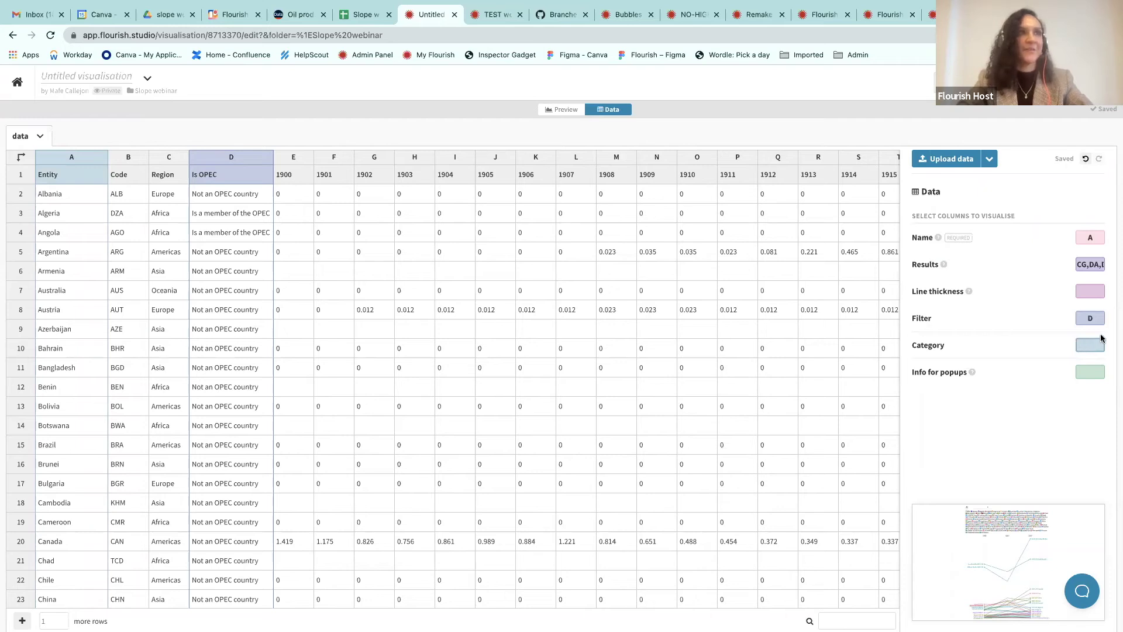
text(C)
click(559, 110)
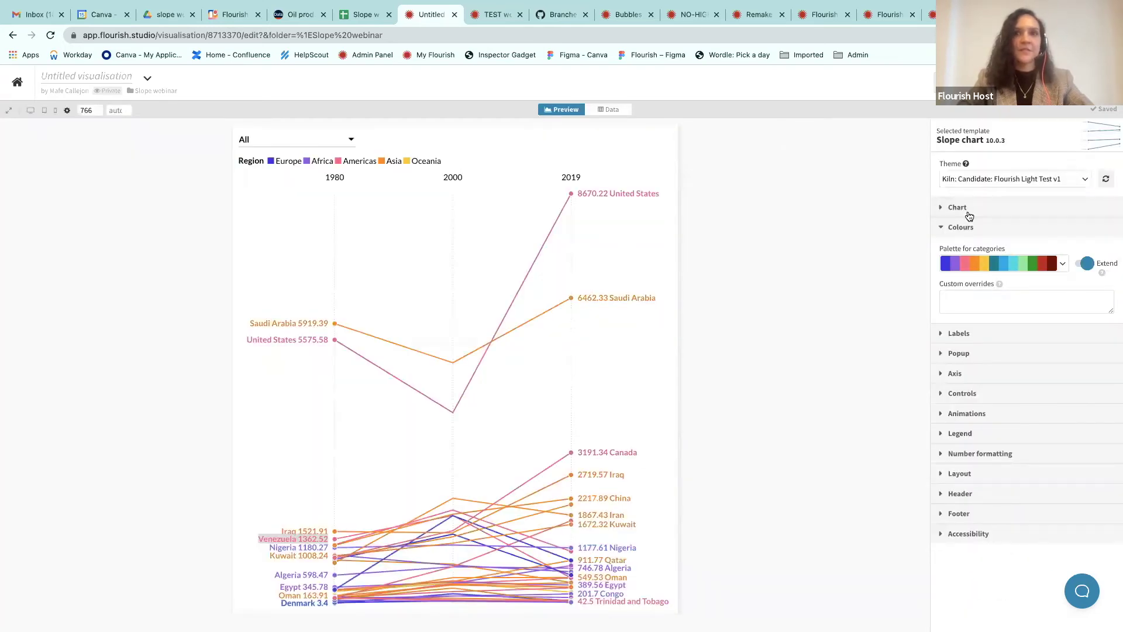
Step: Try the Inline slope name mode in the label settings and inspect the names along the slopes
click(966, 232)
click(956, 247)
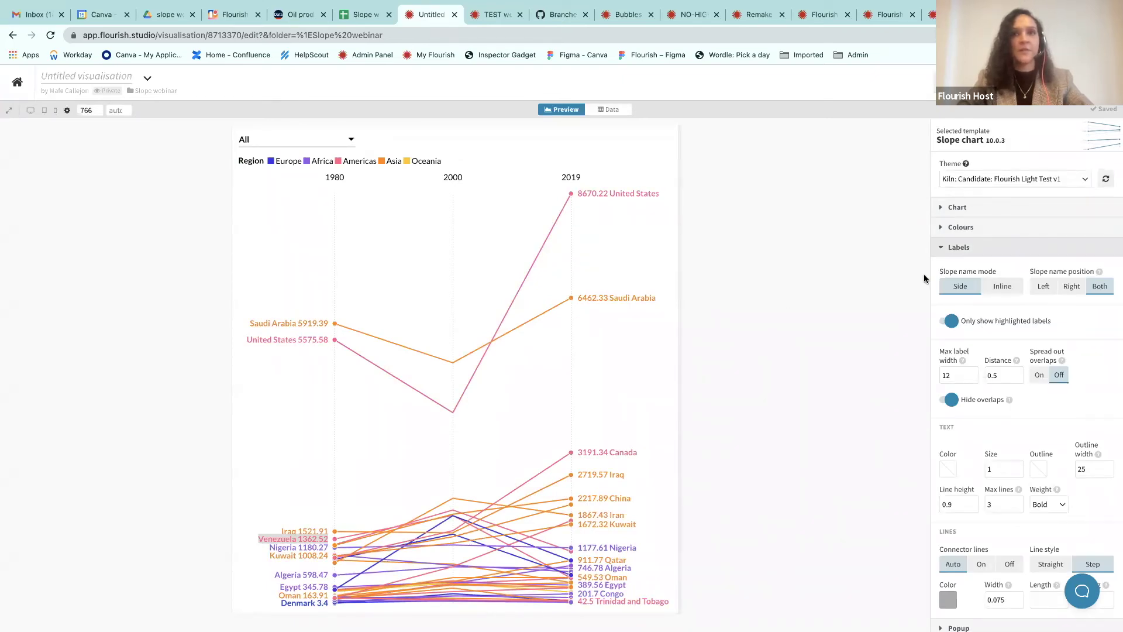
click(1005, 286)
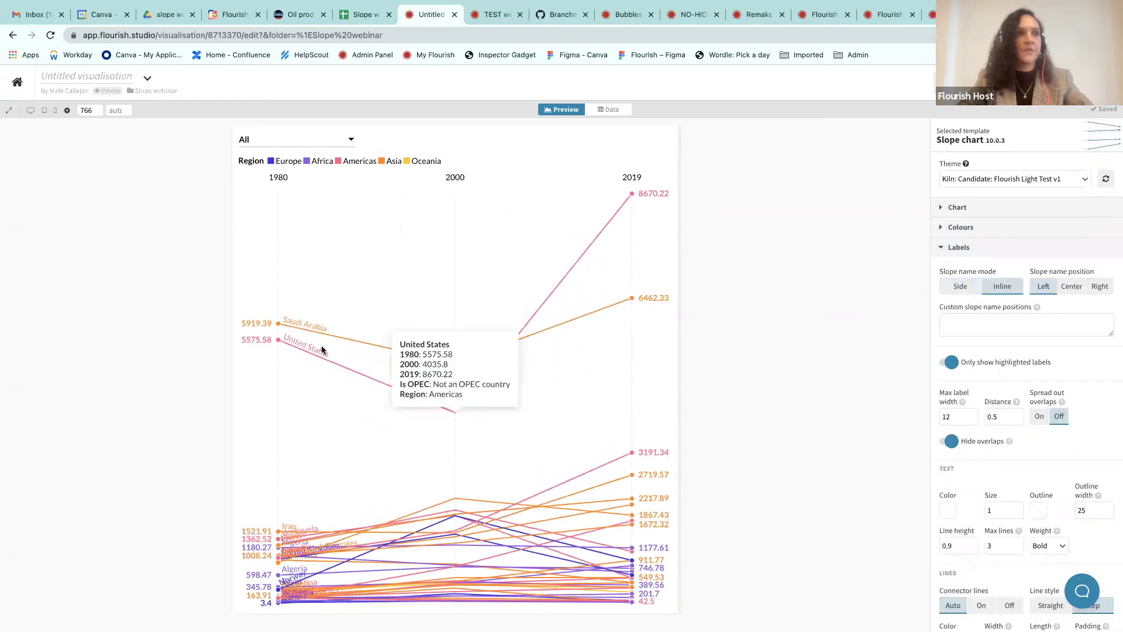
mouse_move(309, 357)
mouse_move(282, 317)
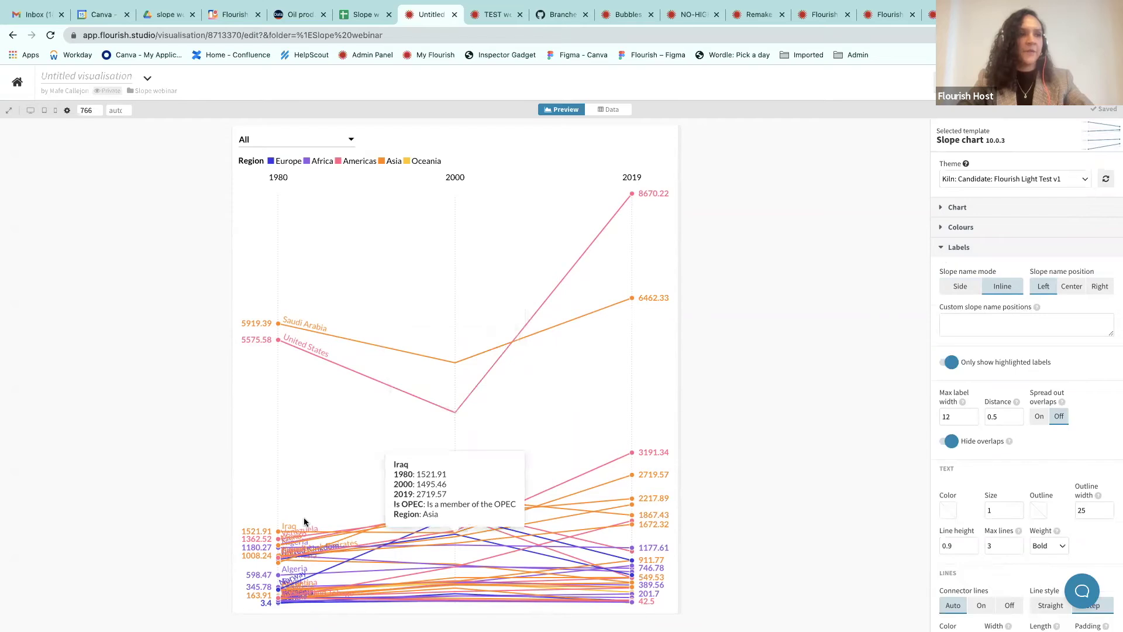
mouse_move(294, 544)
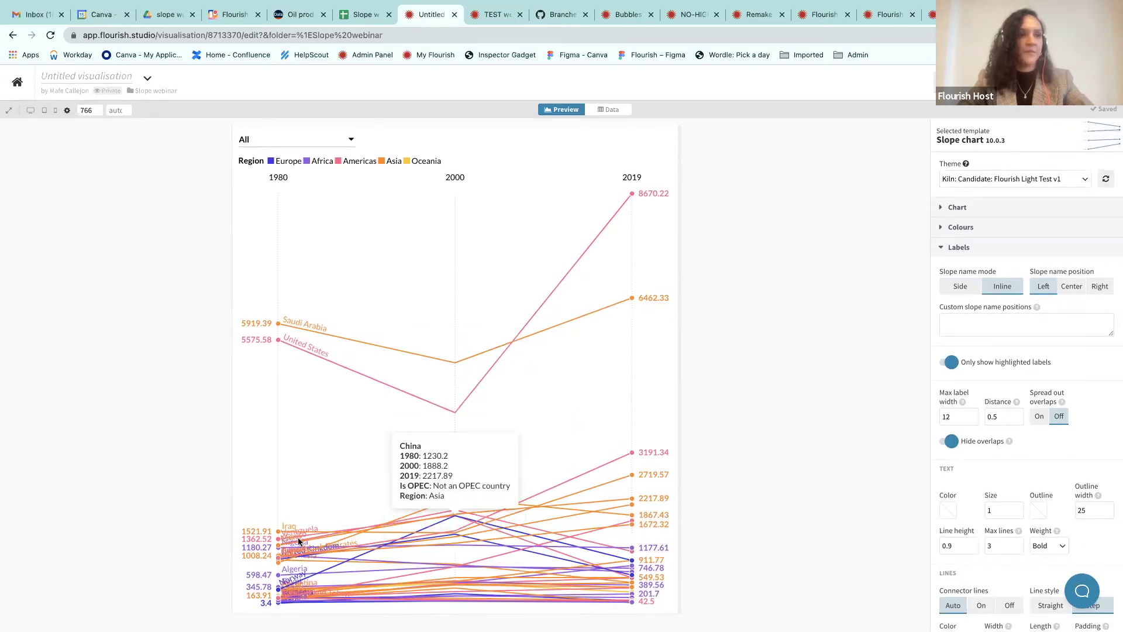
Step: Set the slope name mode to Side and, after trying Left, the slope name position to Right
click(955, 287)
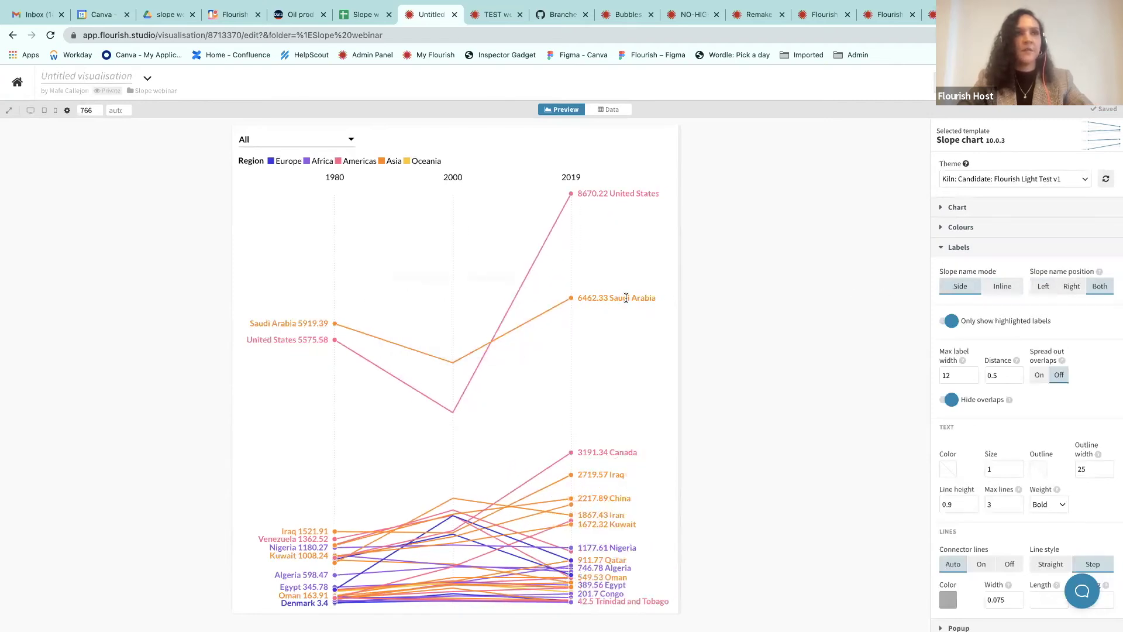
click(1044, 287)
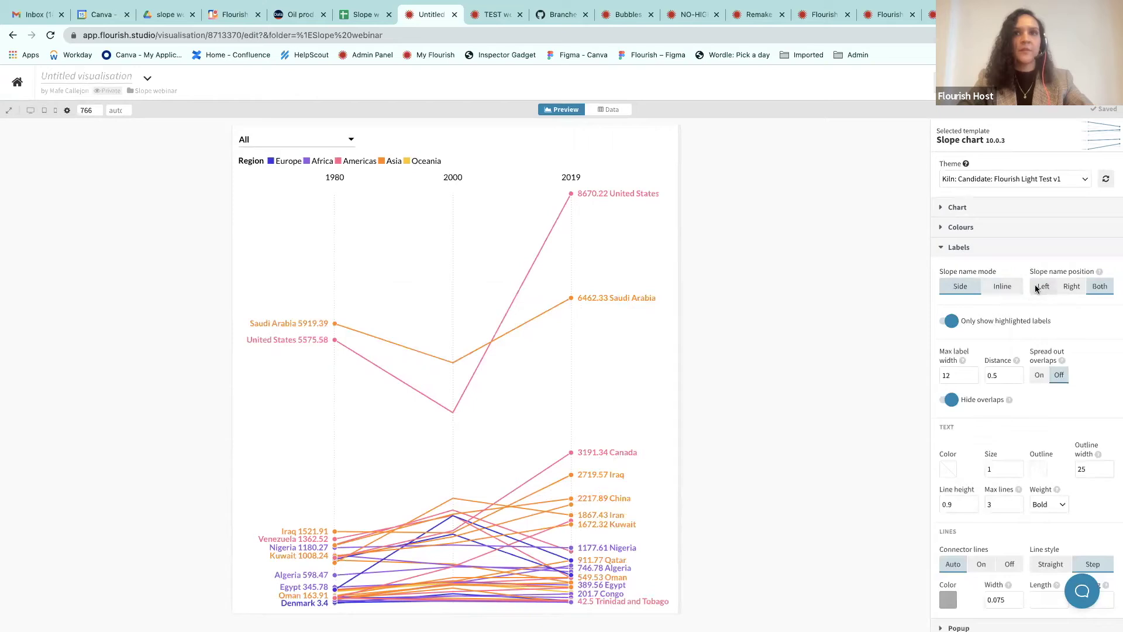
click(1074, 288)
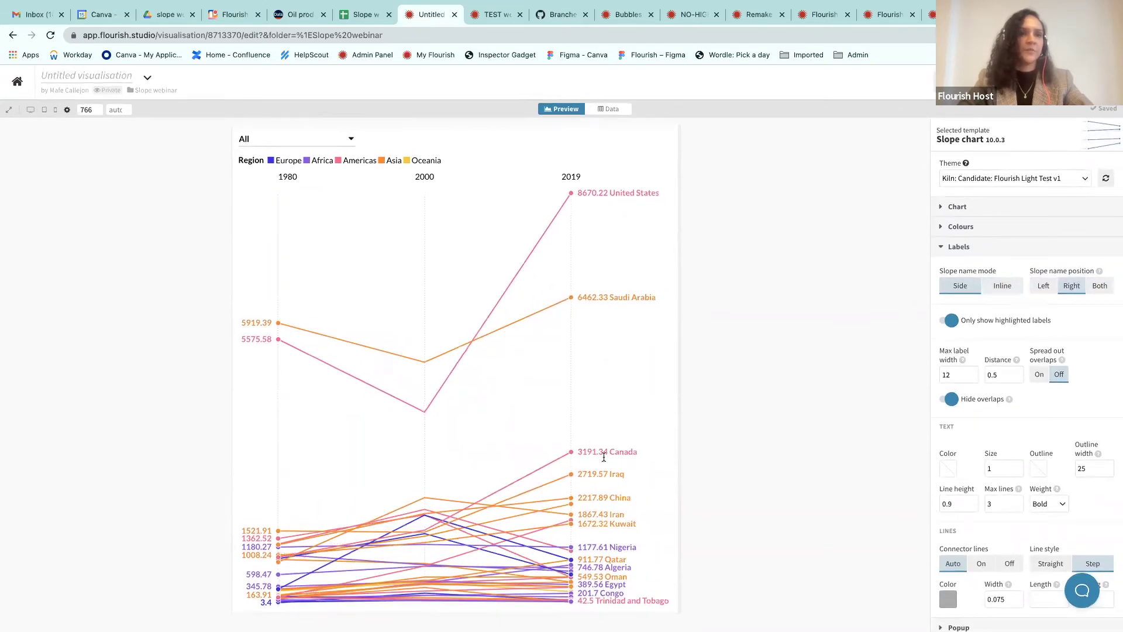
Step: Try a maximum label width of 5 for the slope labels
mouse_move(963, 363)
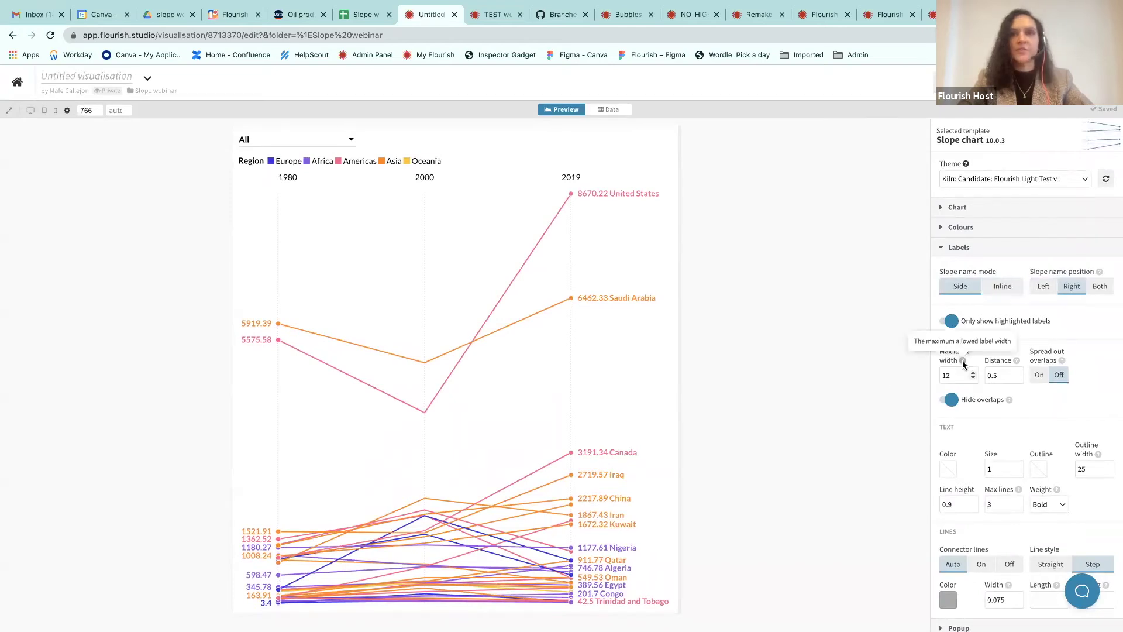
scroll(963, 364, down, 3)
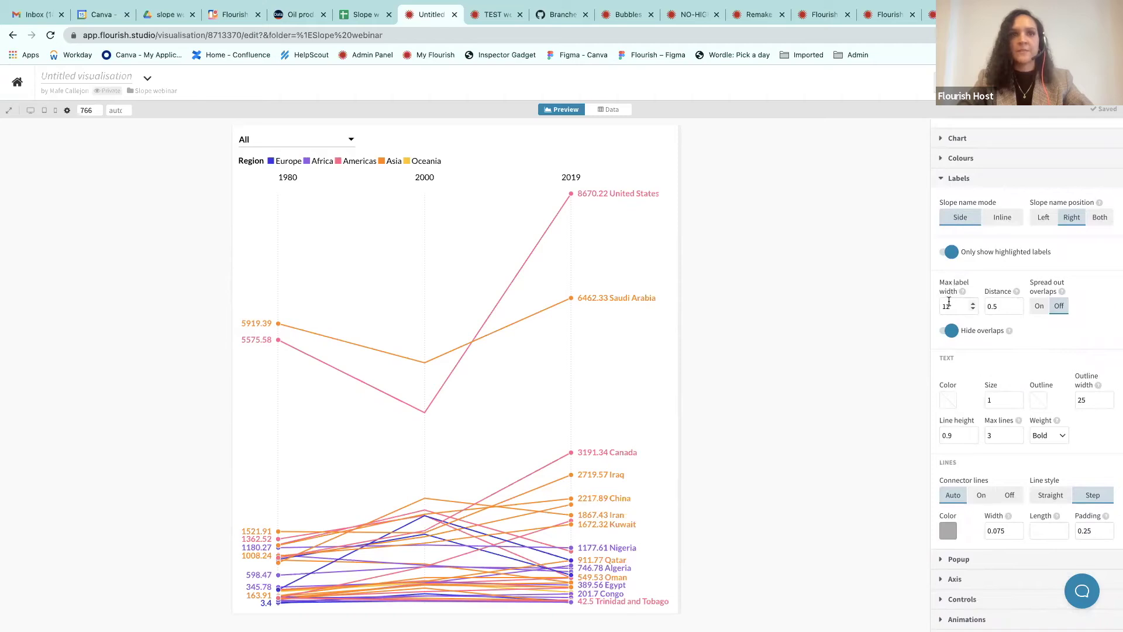
text(5)
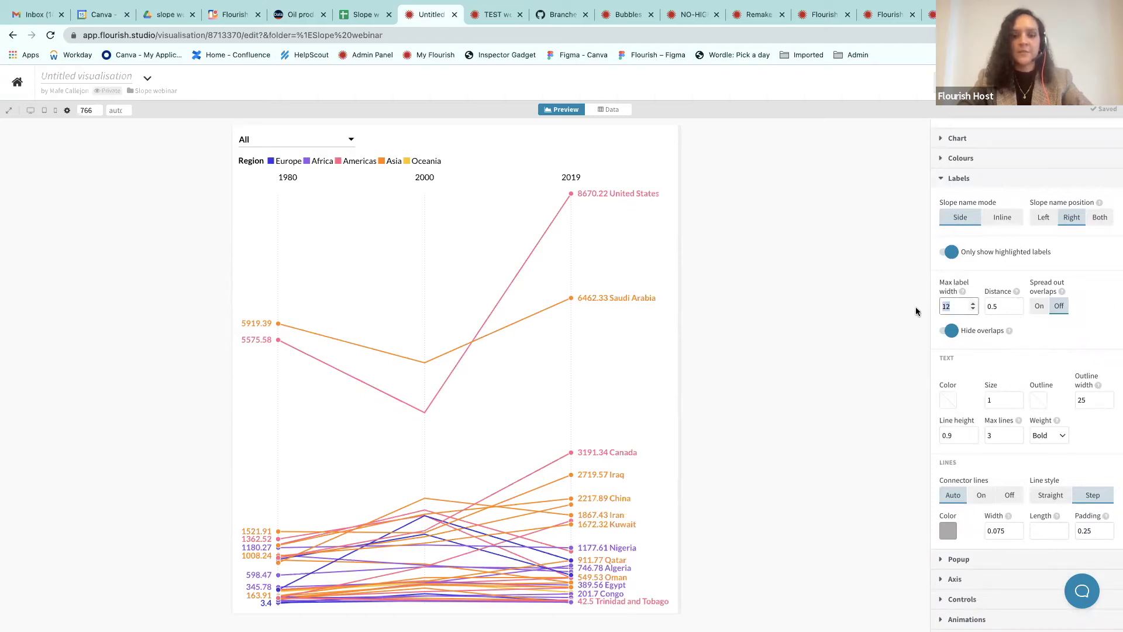
click(803, 268)
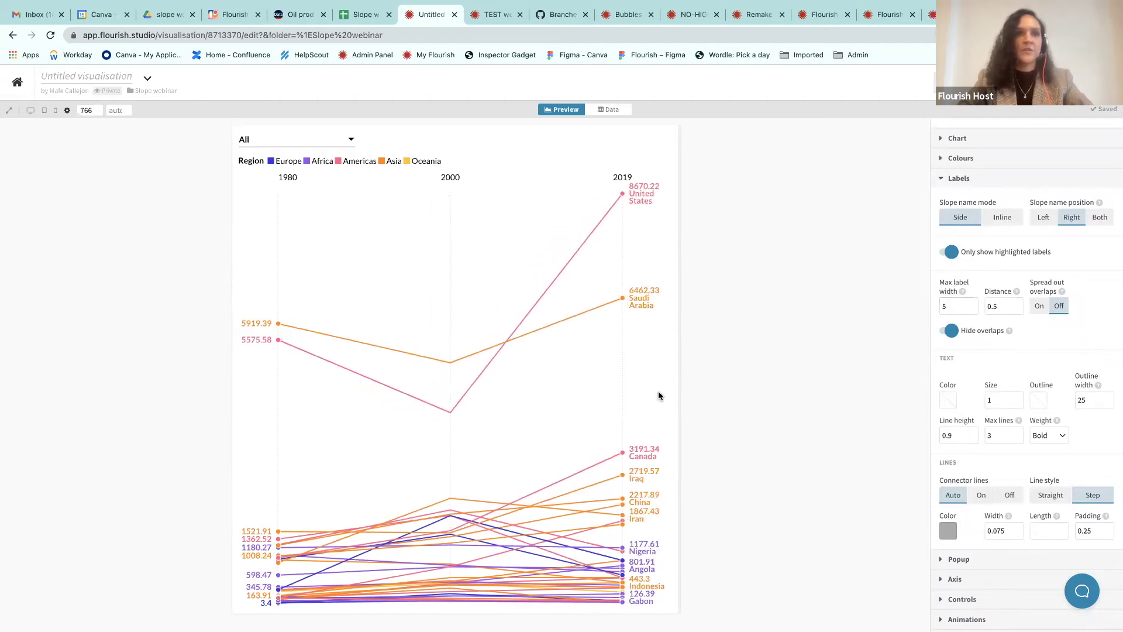
Step: Set the maximum label width to 10 and the label distance to 0.2
click(949, 303)
text(10)
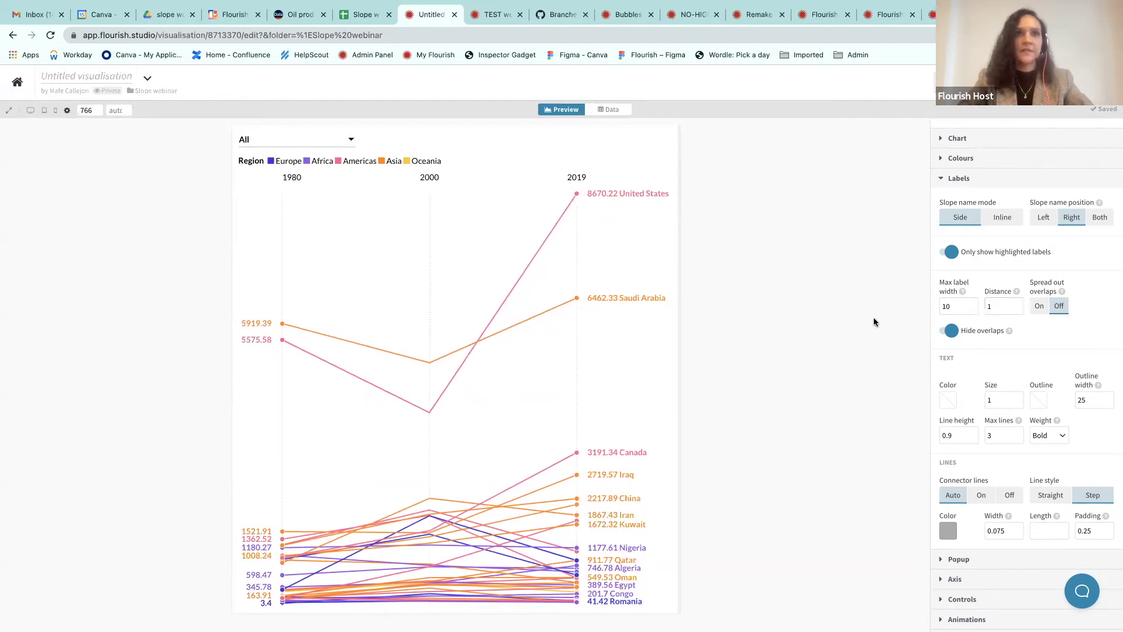
double_click(1004, 305)
text(0.2)
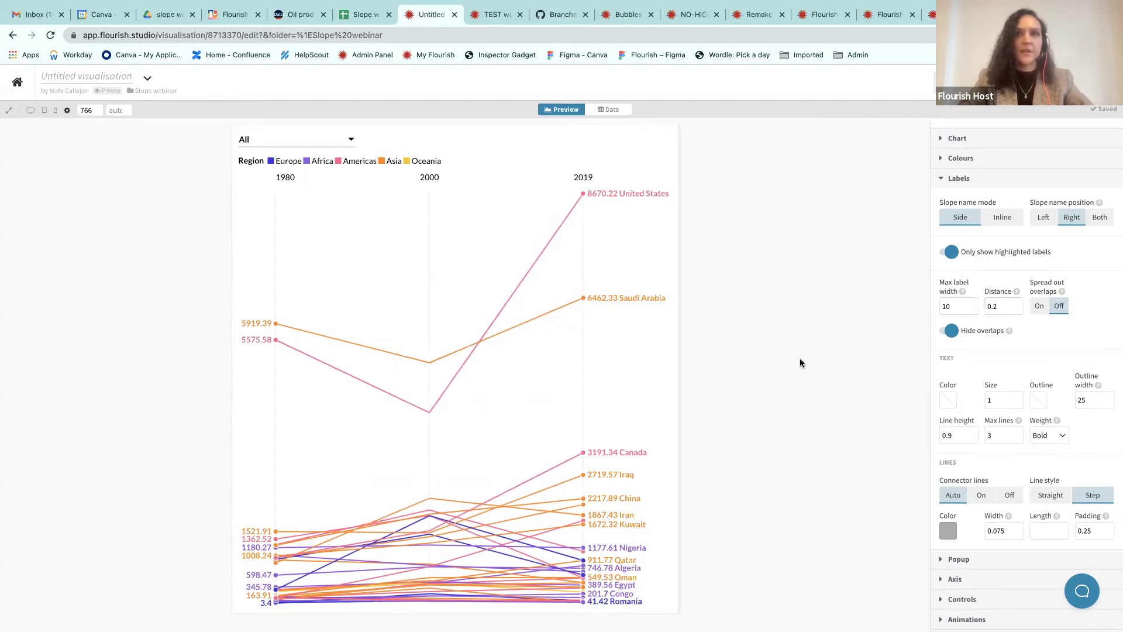
Step: Try the label connector lines On and Off, returning them to Auto each time
scroll(1028, 332, down, 2)
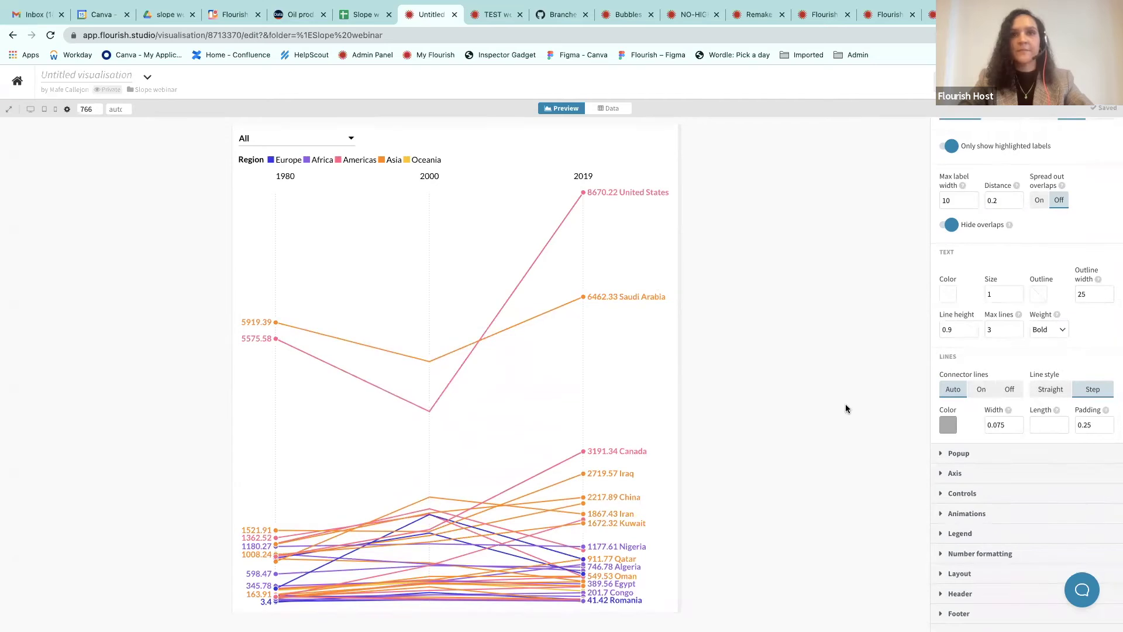
click(983, 392)
click(953, 392)
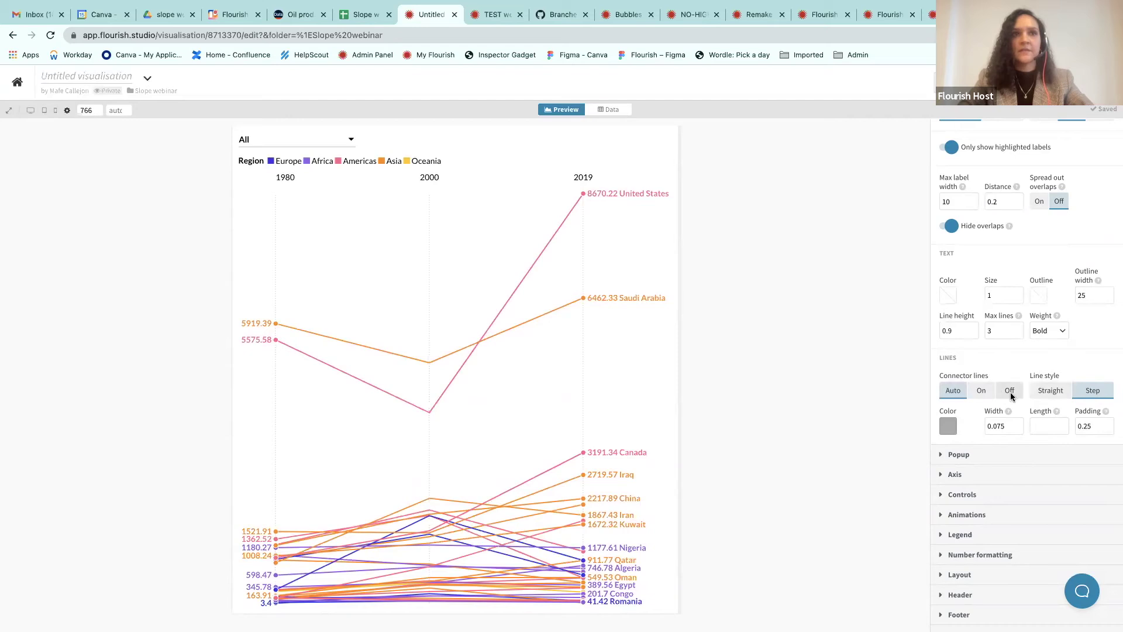
click(1010, 392)
click(953, 391)
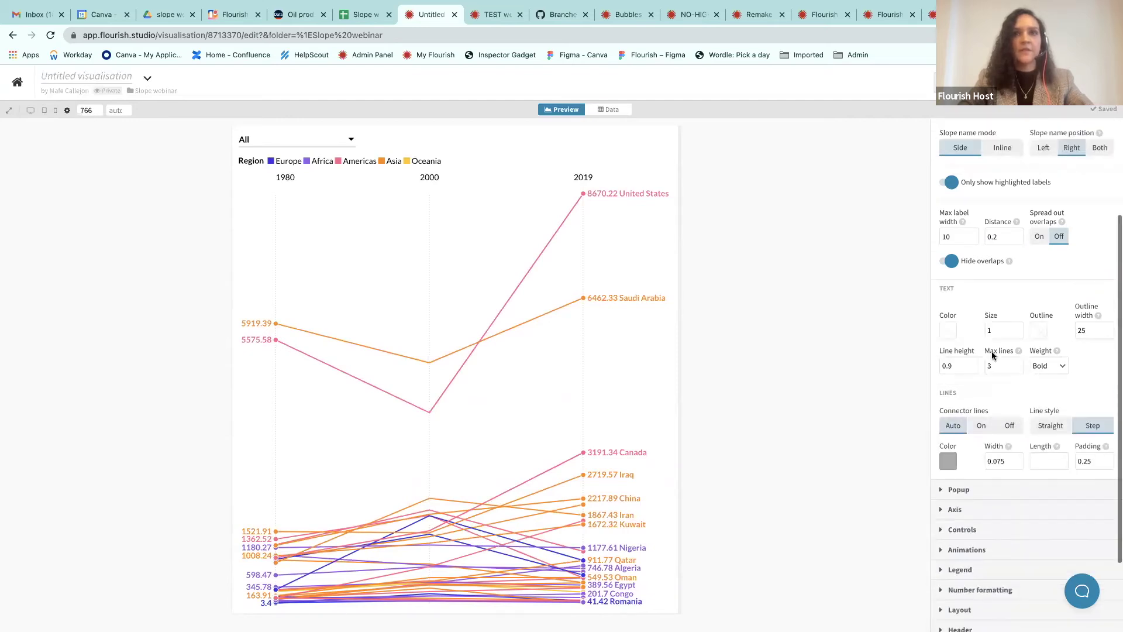
Step: Switch slope names to Inline and try connector lines On and line style Straight, restoring Auto and Step
scroll(993, 355, up, 2)
click(1002, 201)
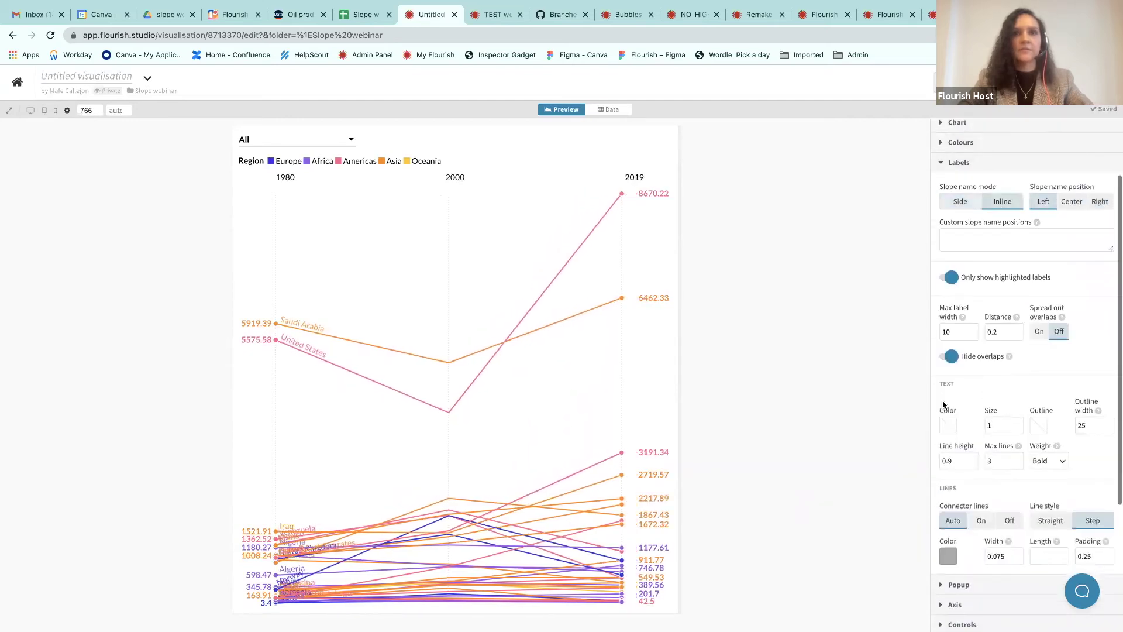
scroll(943, 400, down, 3)
click(974, 395)
click(953, 392)
click(1049, 393)
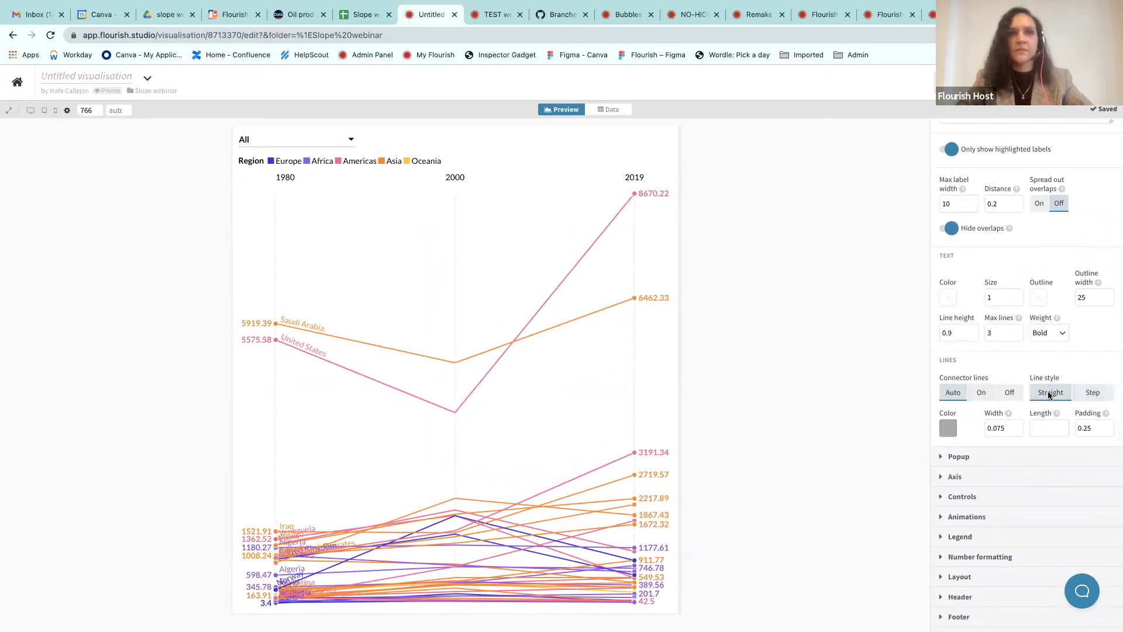
click(1092, 392)
Step: Set the colour of the label connector lines to black
scroll(971, 408, up, 1)
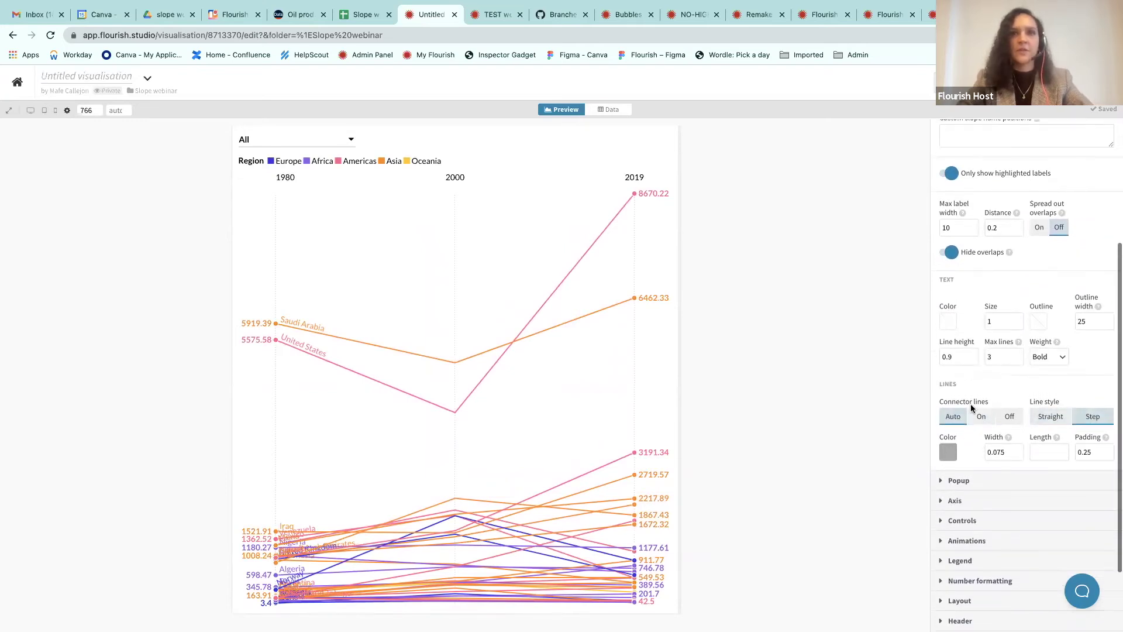
click(947, 458)
drag(904, 260, 826, 321)
click(778, 322)
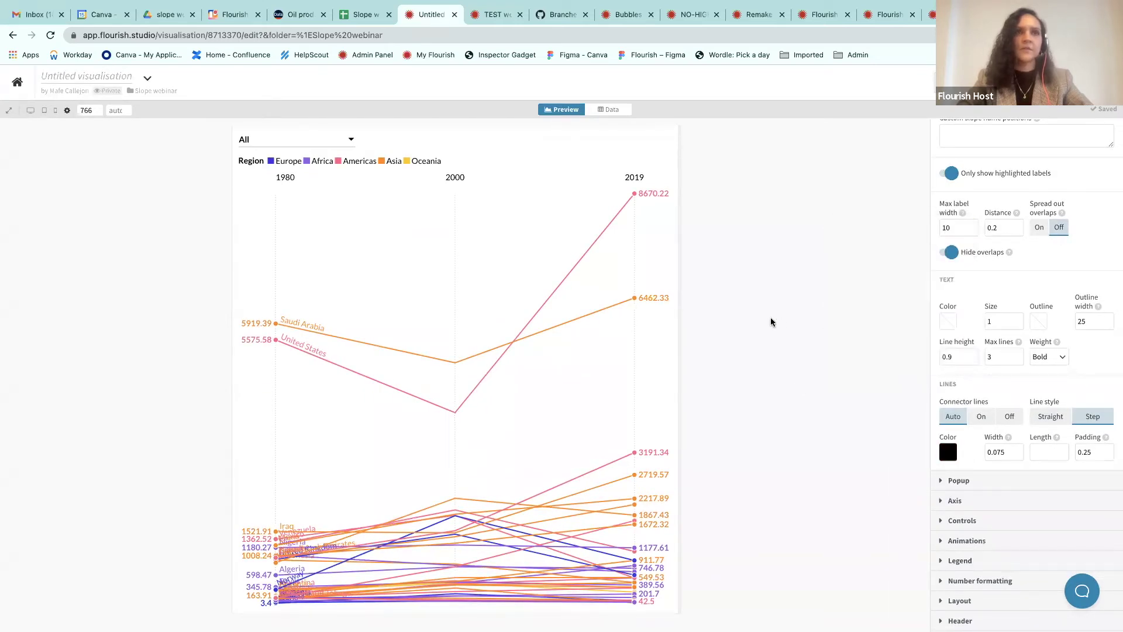
Step: Switch the slope name mode back to Side, then close the label settings and open the popup settings
scroll(991, 374, up, 1)
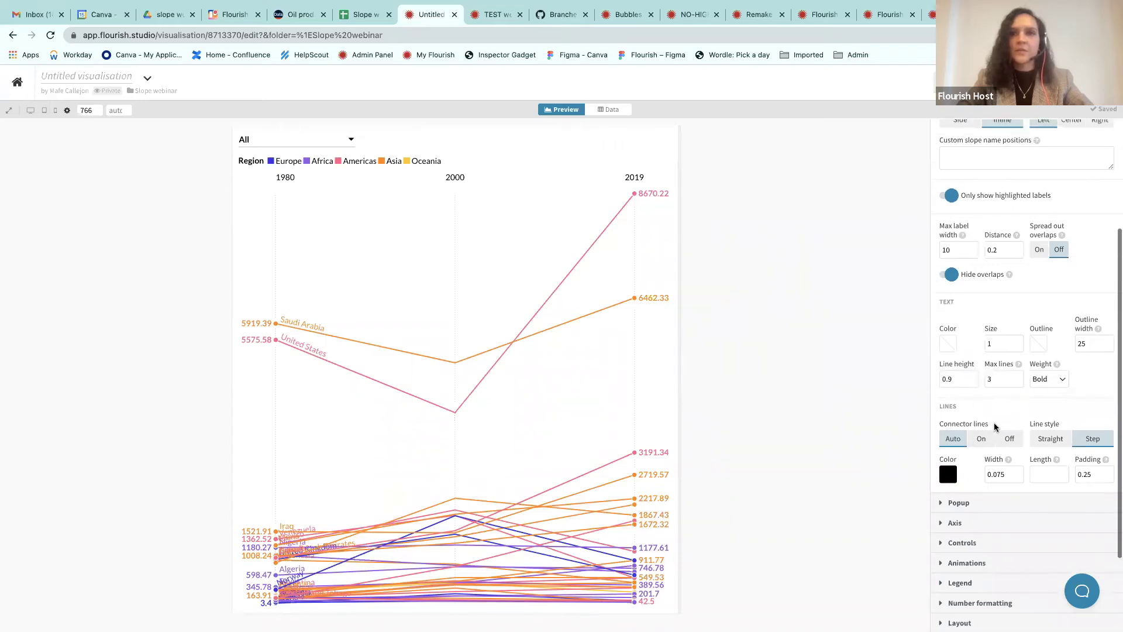
scroll(994, 427, up, 1)
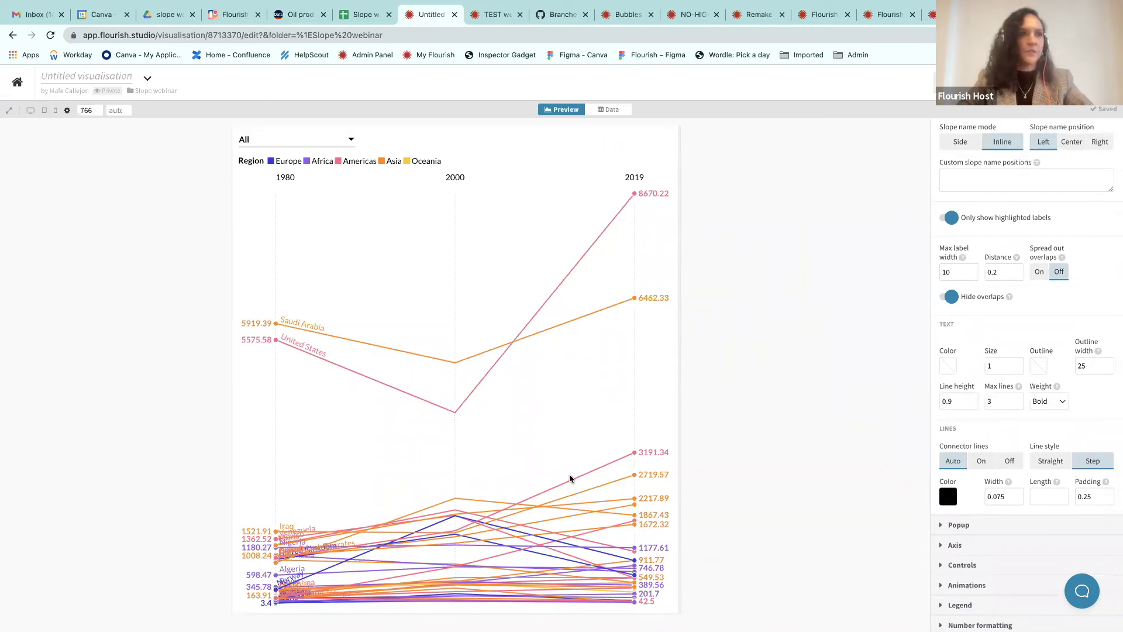
scroll(965, 459, down, 2)
scroll(972, 458, up, 2)
scroll(988, 439, up, 6)
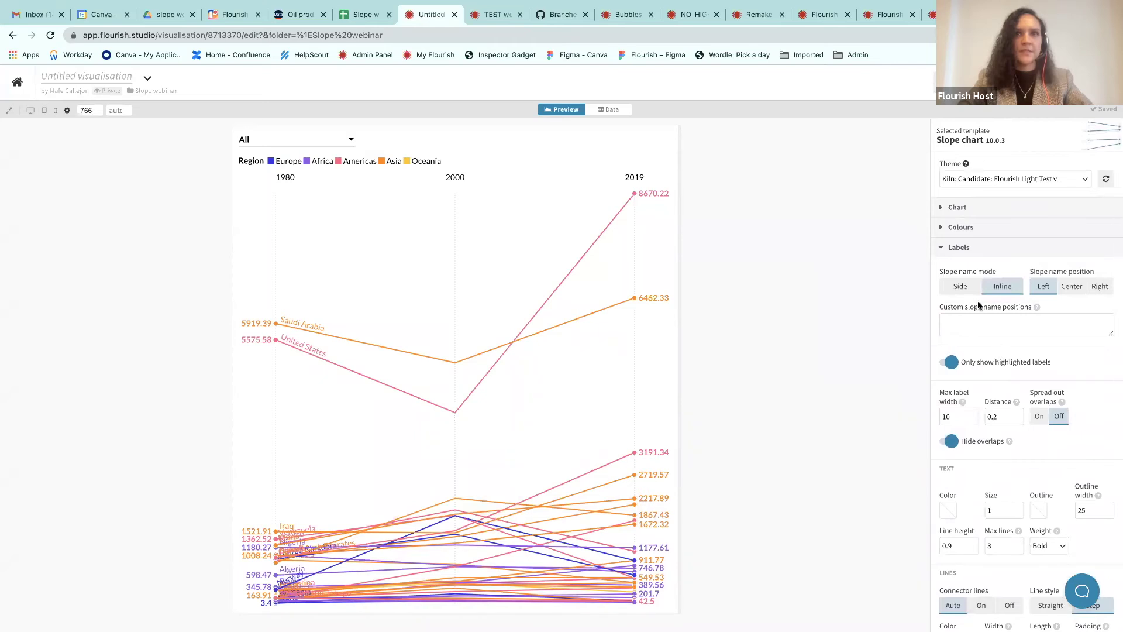
click(959, 286)
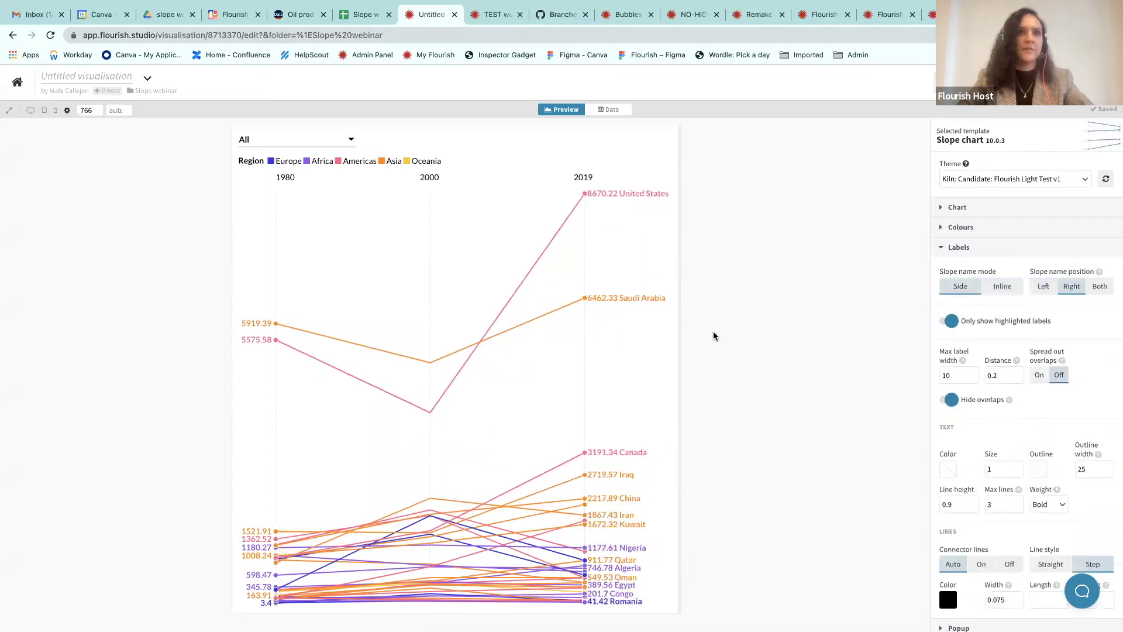
click(958, 248)
click(962, 268)
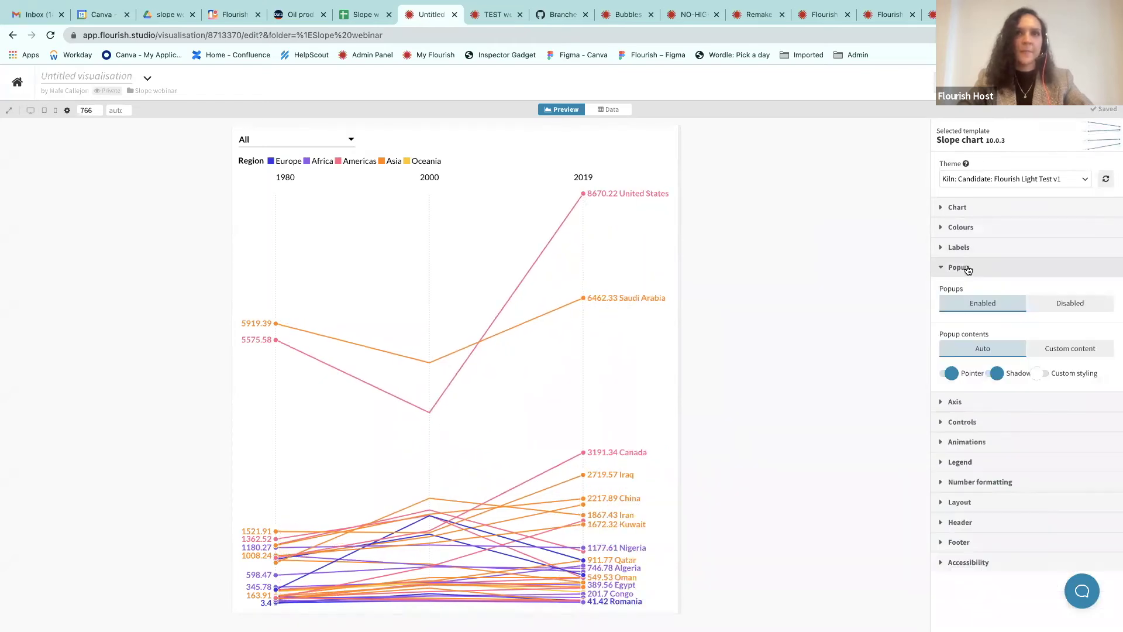
Step: Inspect the popups of the United States, Canada and Saudi Arabia slopes and close the popup settings
mouse_move(466, 369)
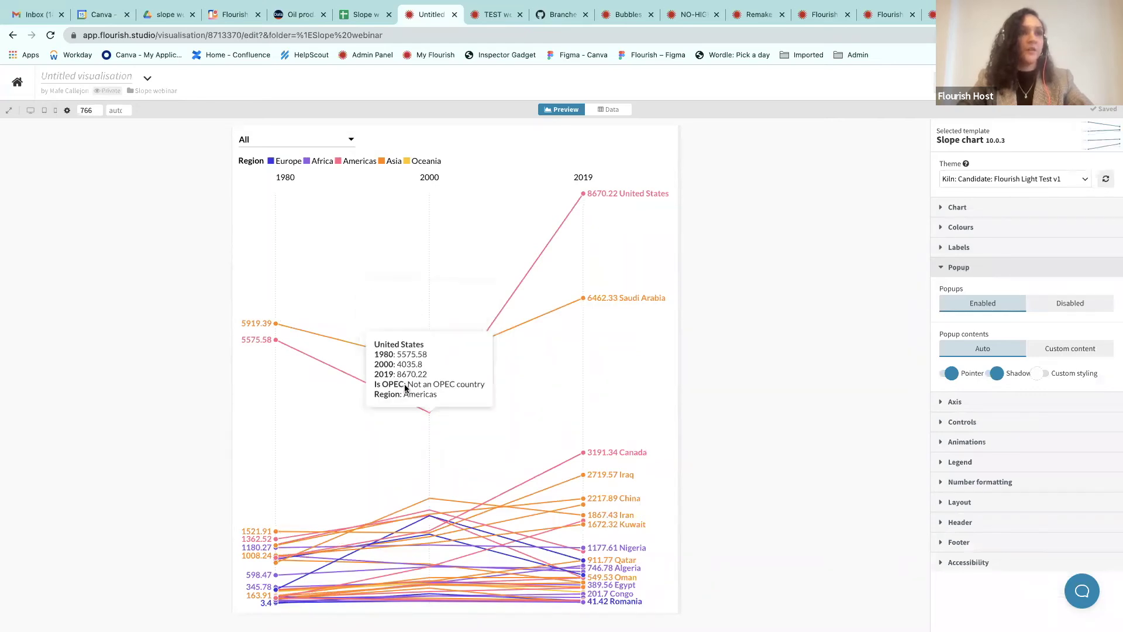
mouse_move(403, 339)
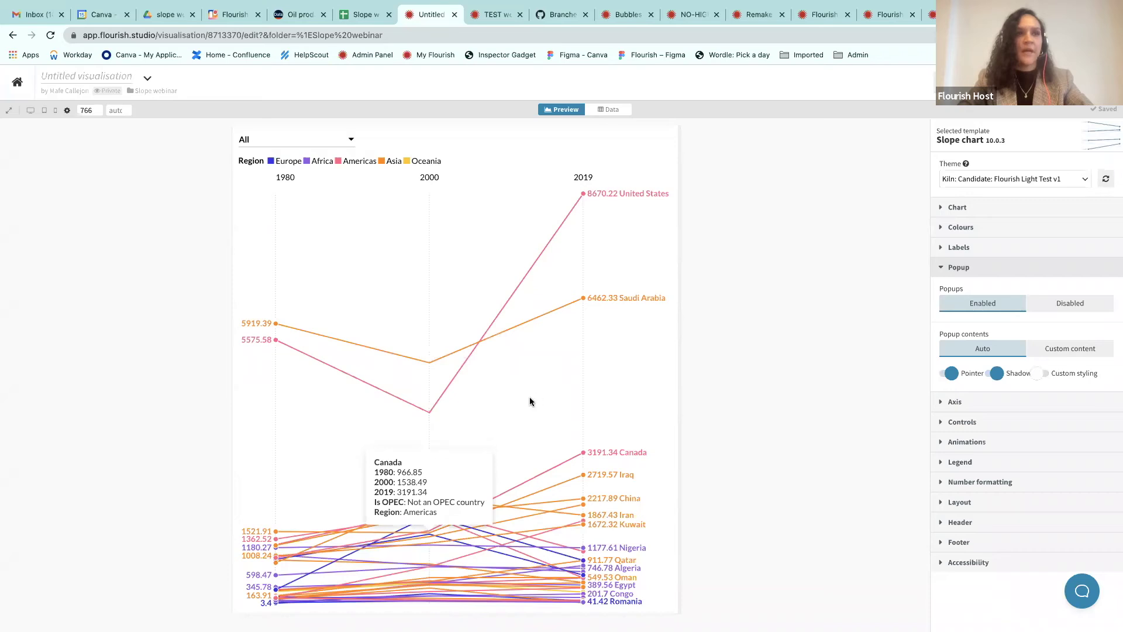
mouse_move(481, 406)
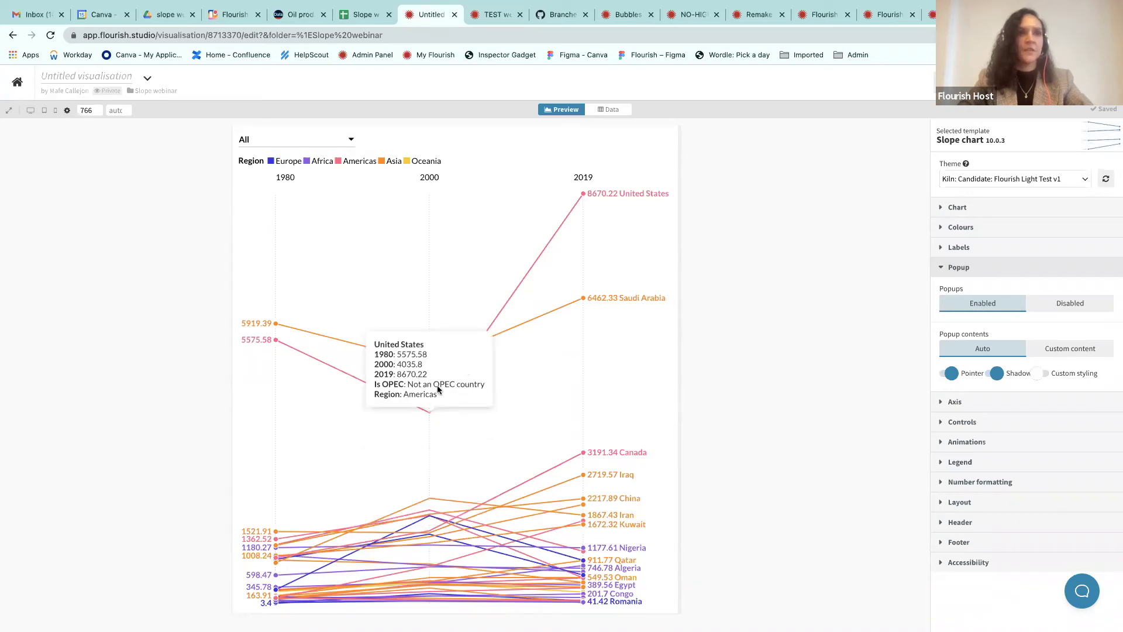
mouse_move(440, 350)
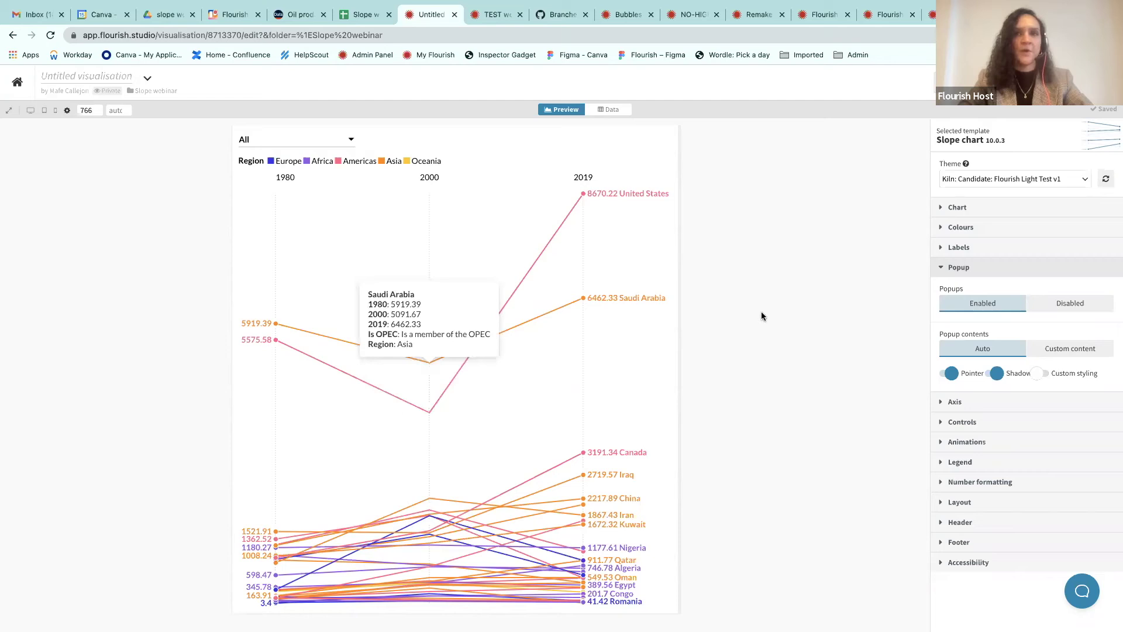
click(956, 268)
Step: Try axis label font sizes of 0.9 and 1.9, and set the size back to 1
click(954, 287)
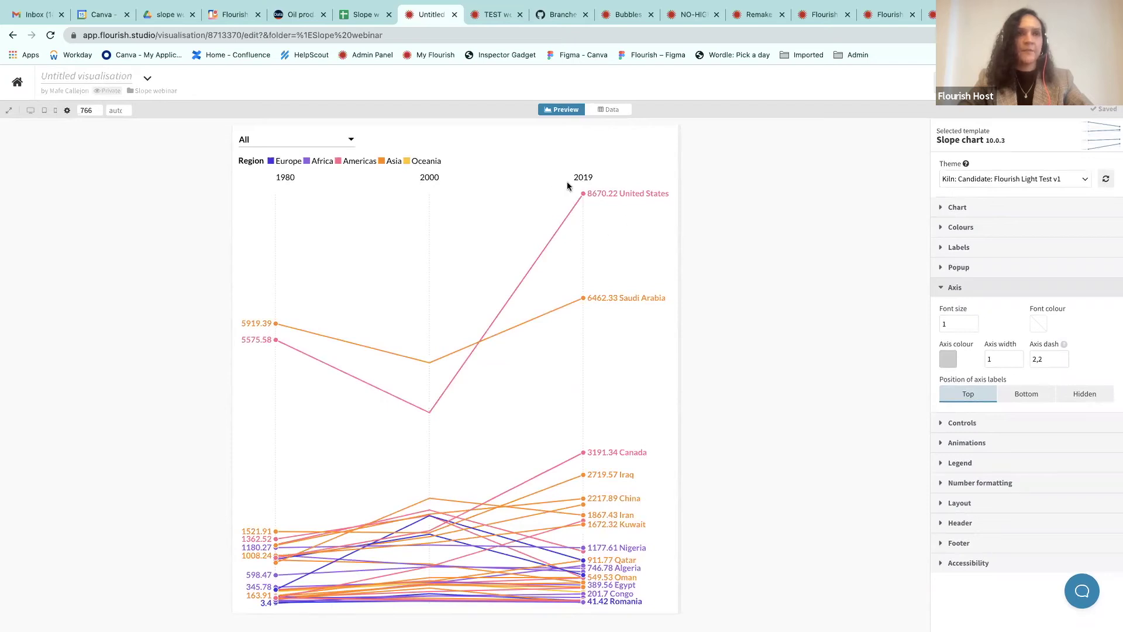
double_click(953, 325)
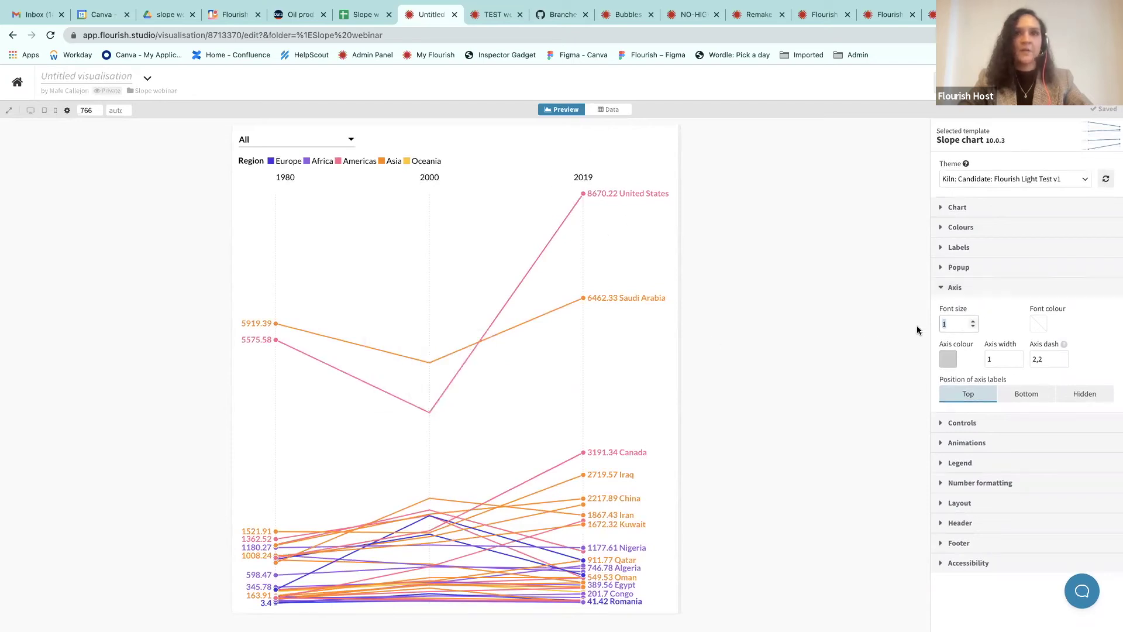
text(0)
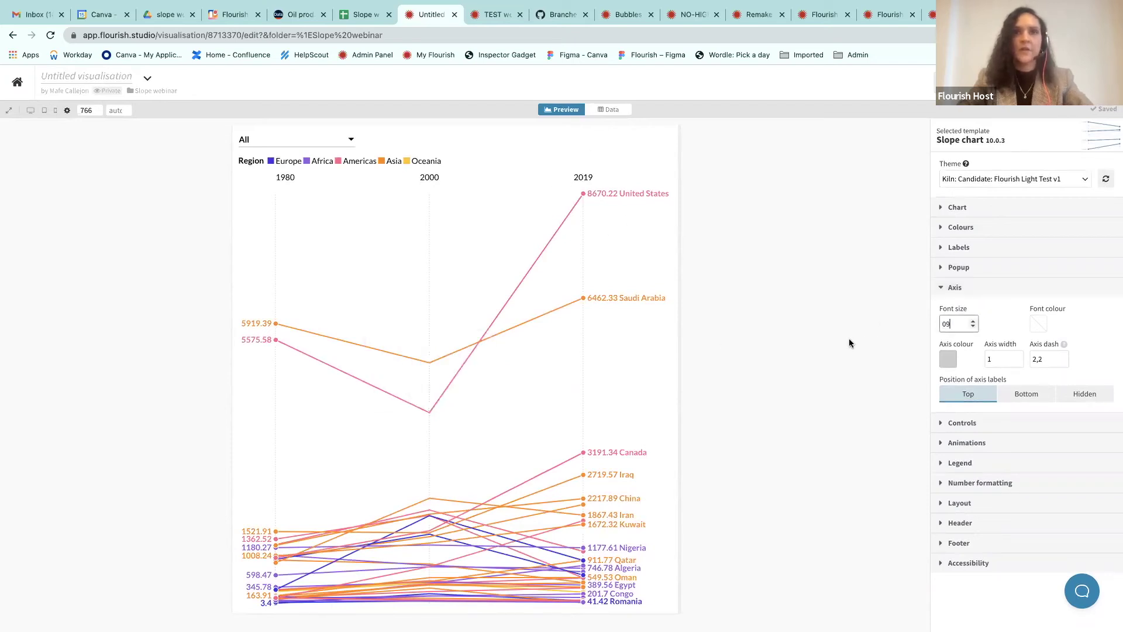
text(.9)
key(Return)
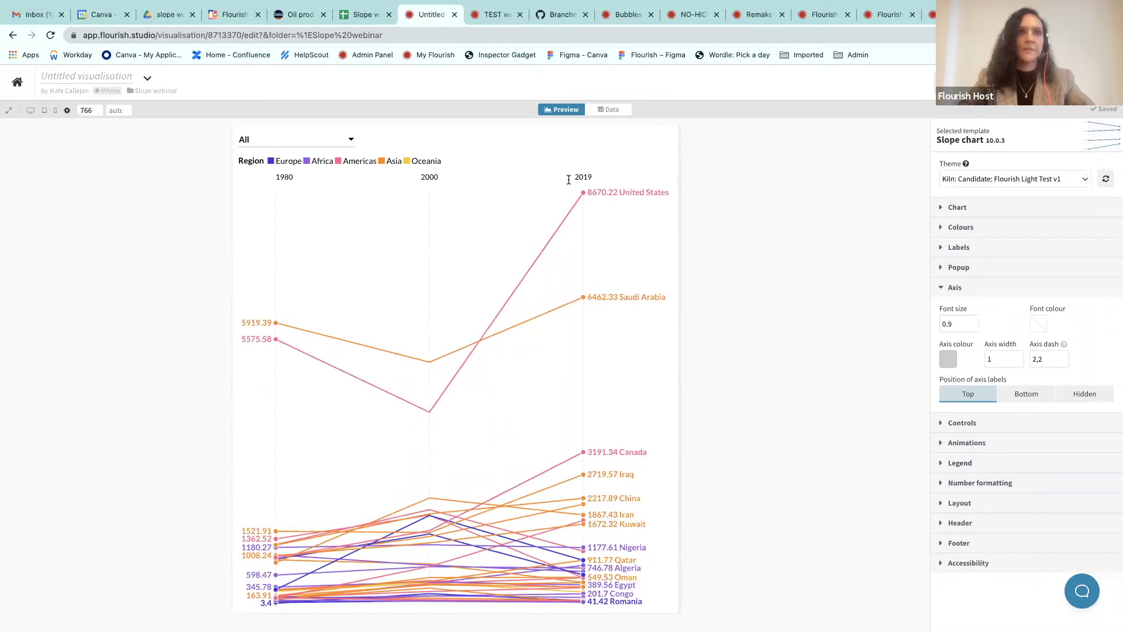
double_click(943, 325)
text(3)
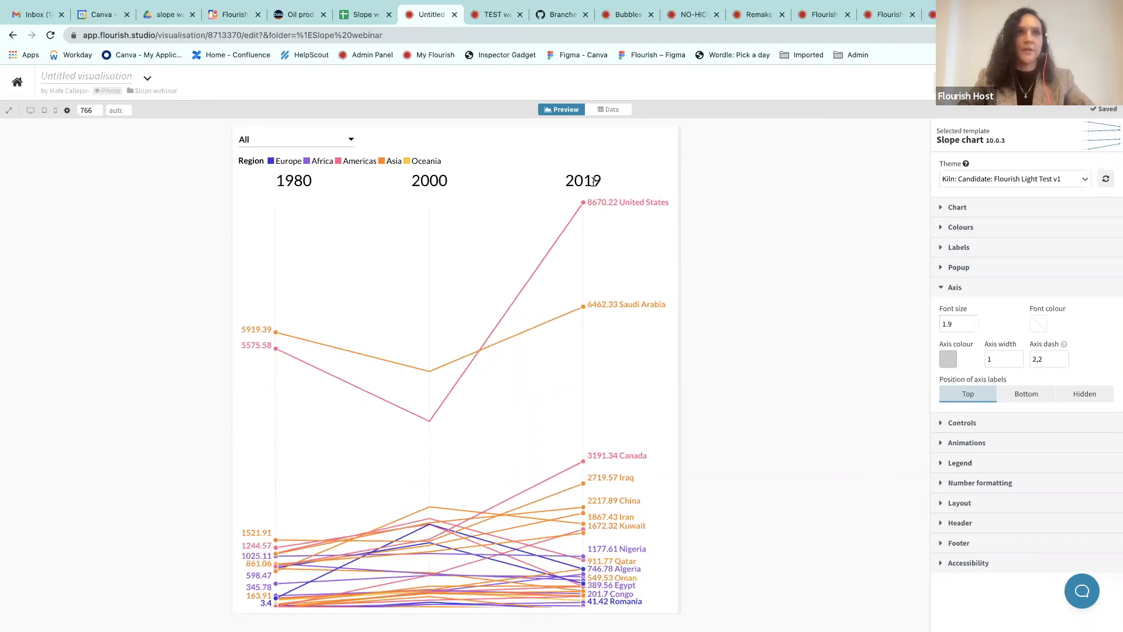
key(ctrl+a)
text(1)
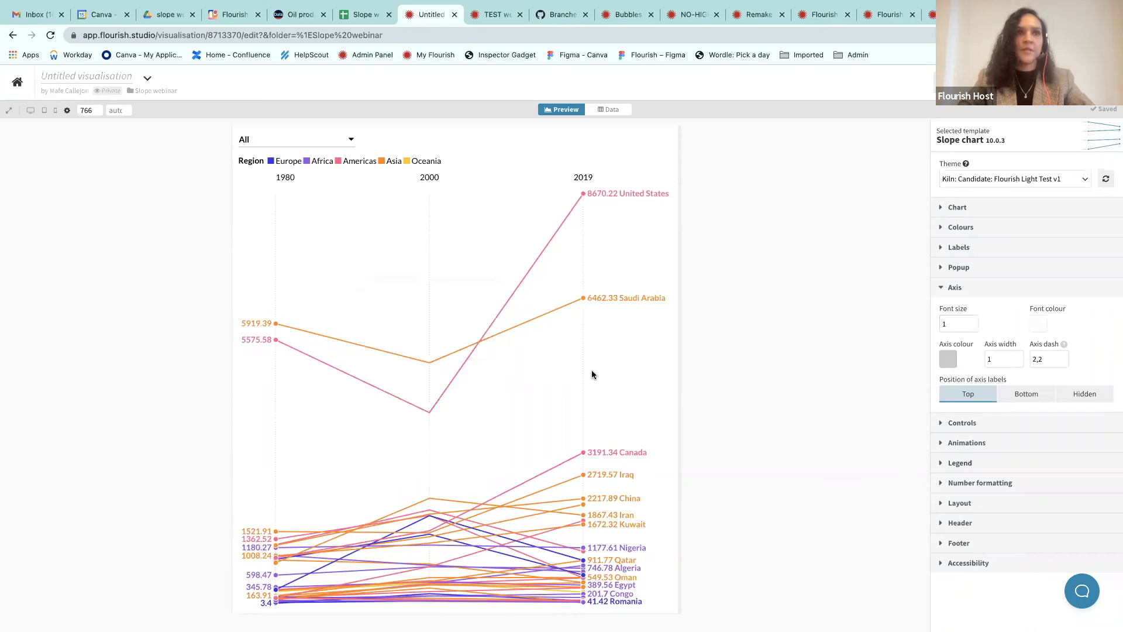
Step: Set the axis colour to black and the axis dash to 0 for solid lines
click(948, 358)
drag(849, 477, 801, 521)
click(801, 520)
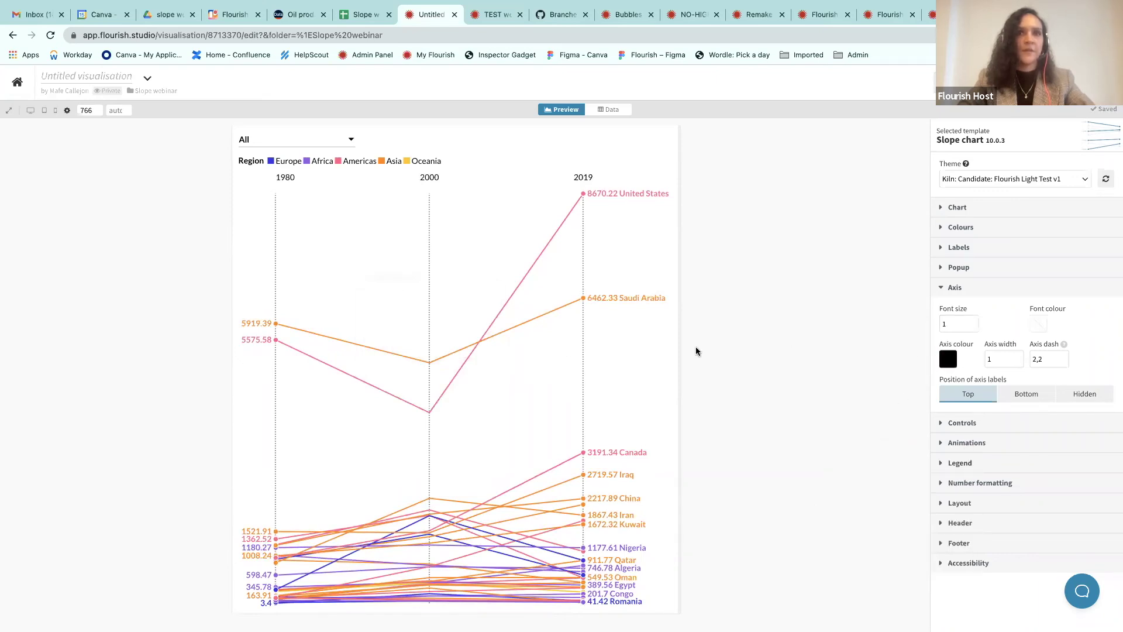
double_click(1053, 360)
text(0)
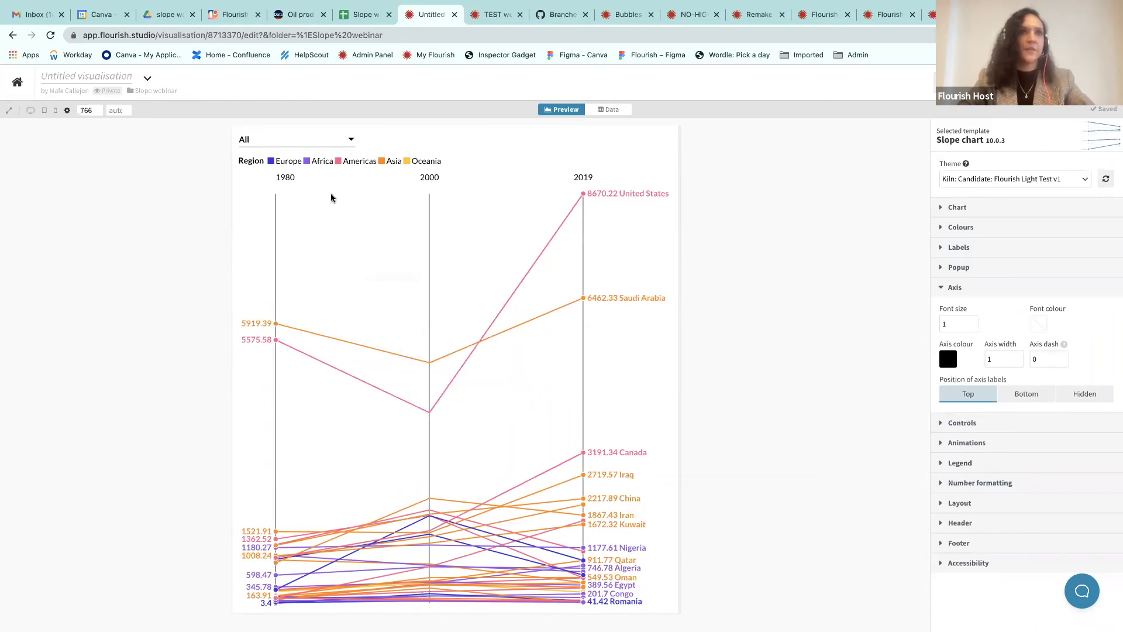
Step: Try the axis label positions Bottom and Hidden, return to Top, and close the axis settings
click(1037, 395)
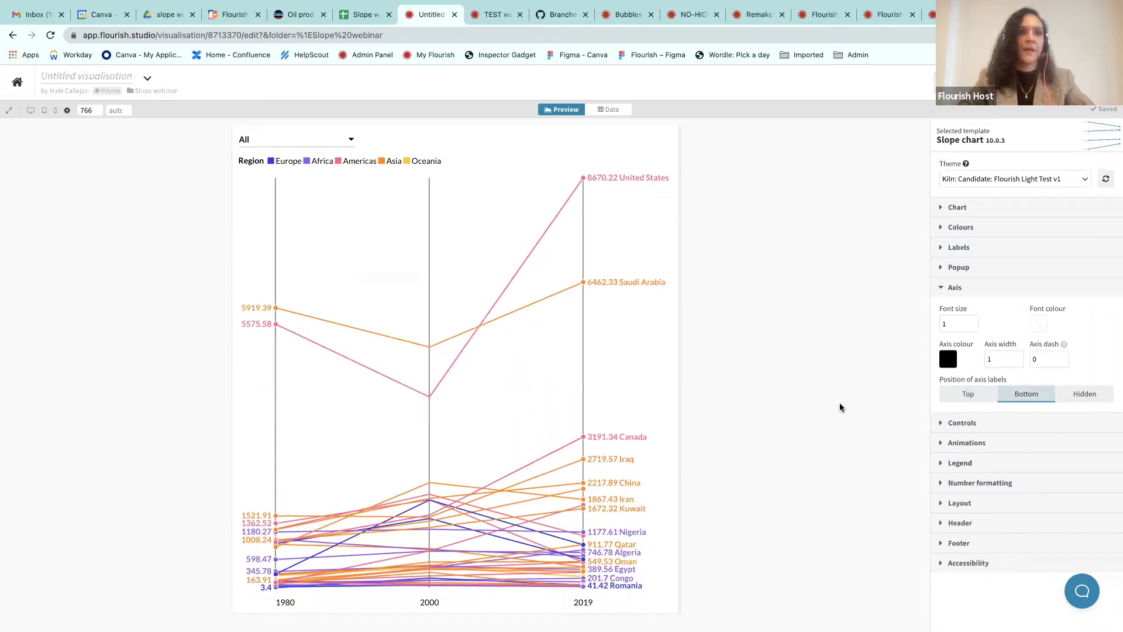
click(1078, 393)
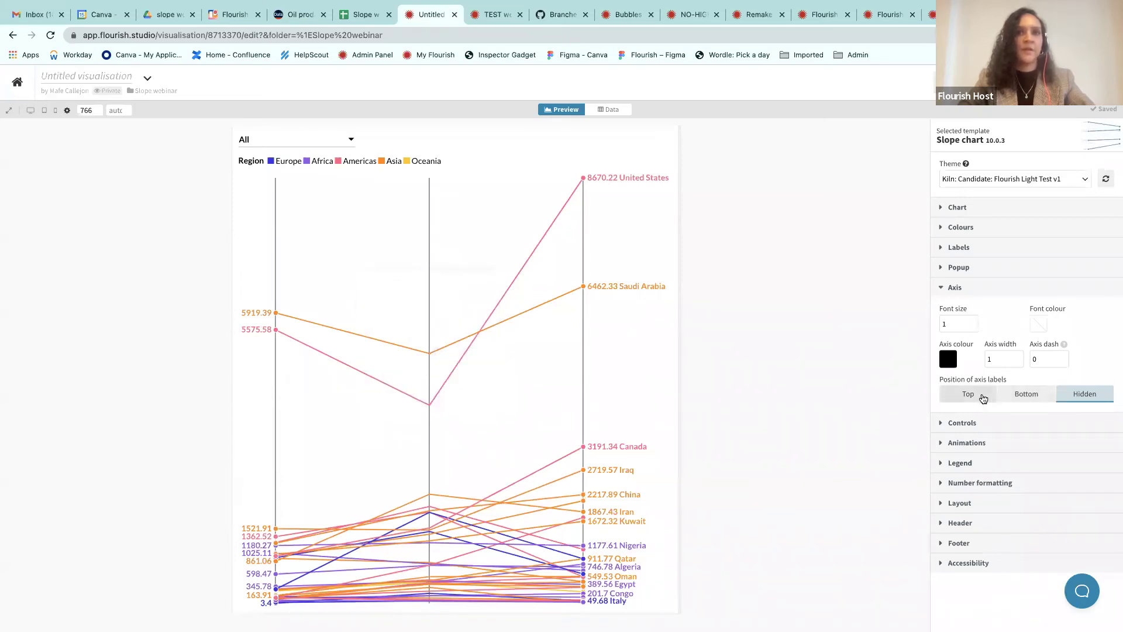
click(983, 398)
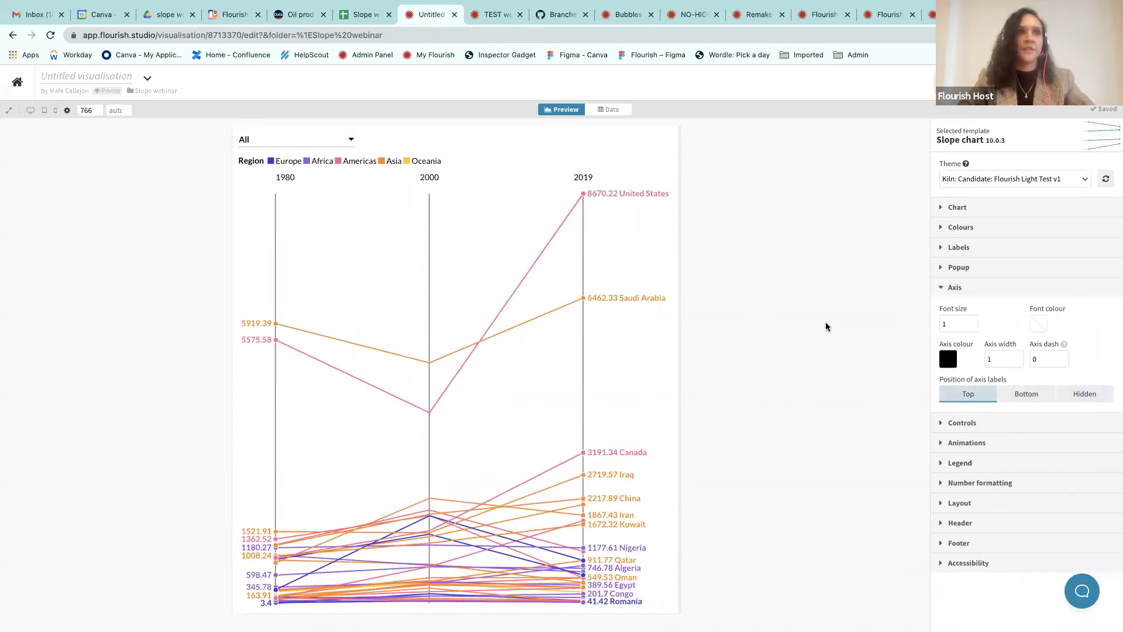
click(953, 289)
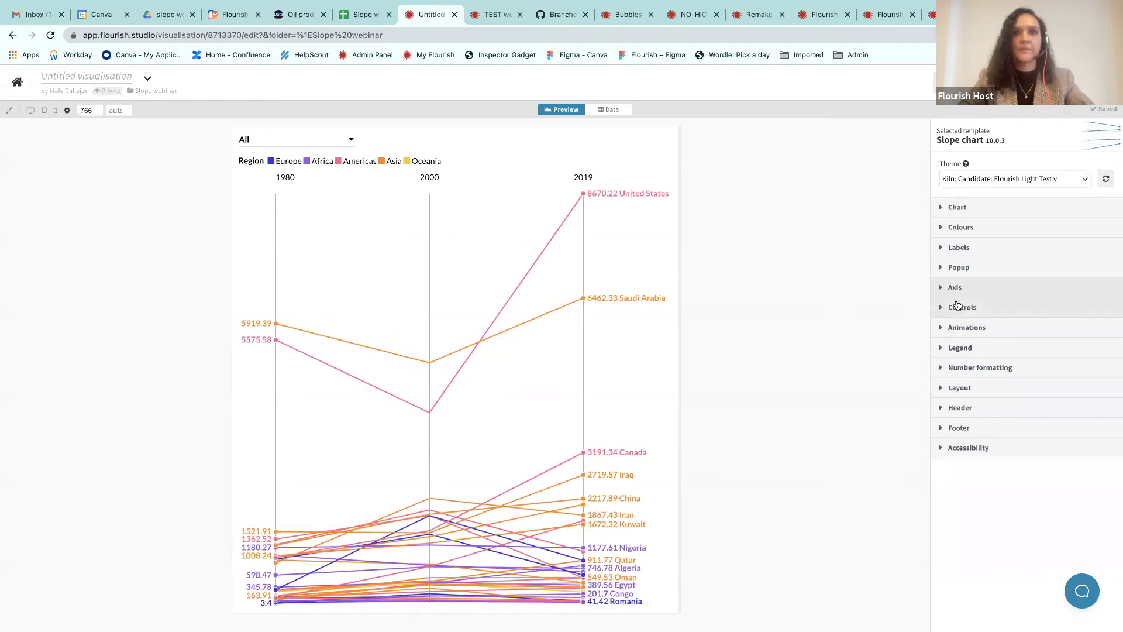
Step: Open the controls settings and check the Is OPEC filter column in the data sheet before returning to the preview
click(960, 308)
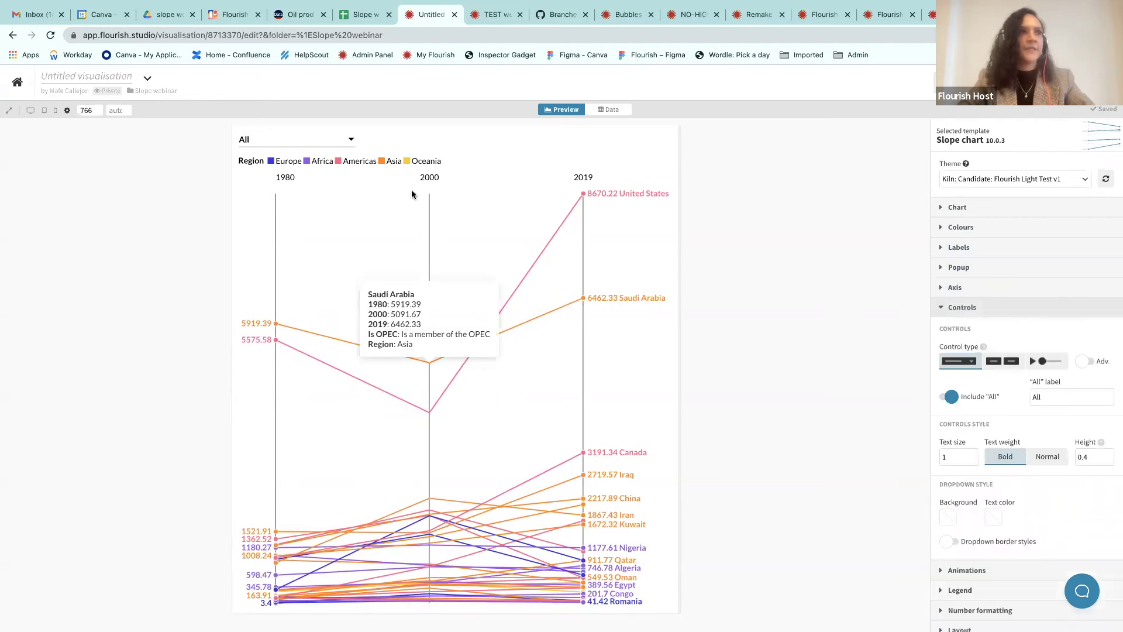
click(606, 111)
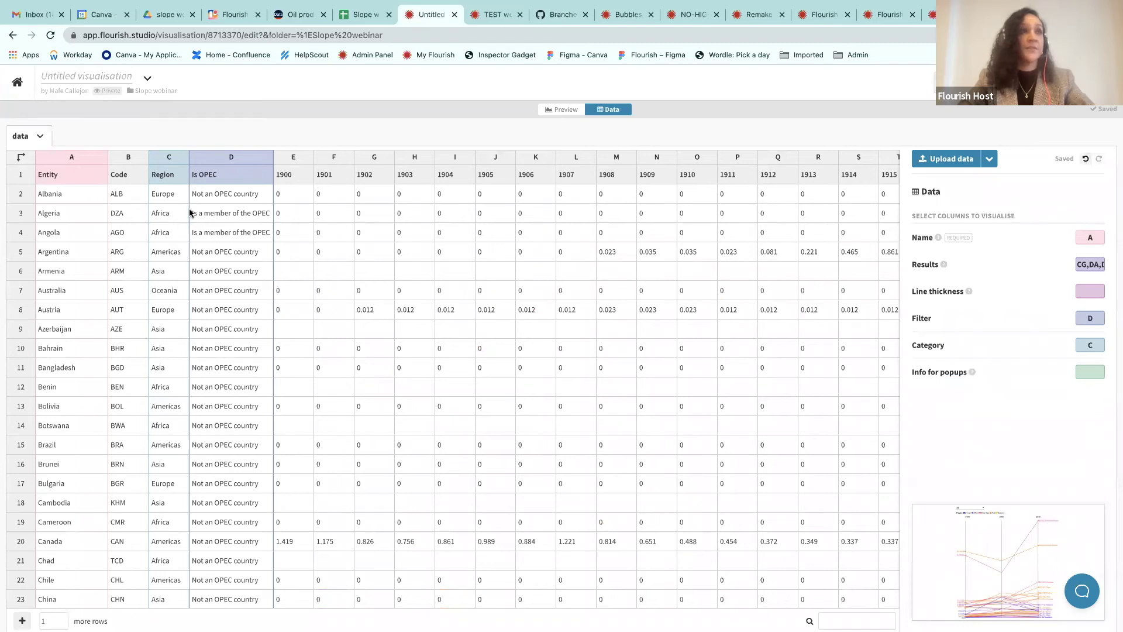
click(559, 111)
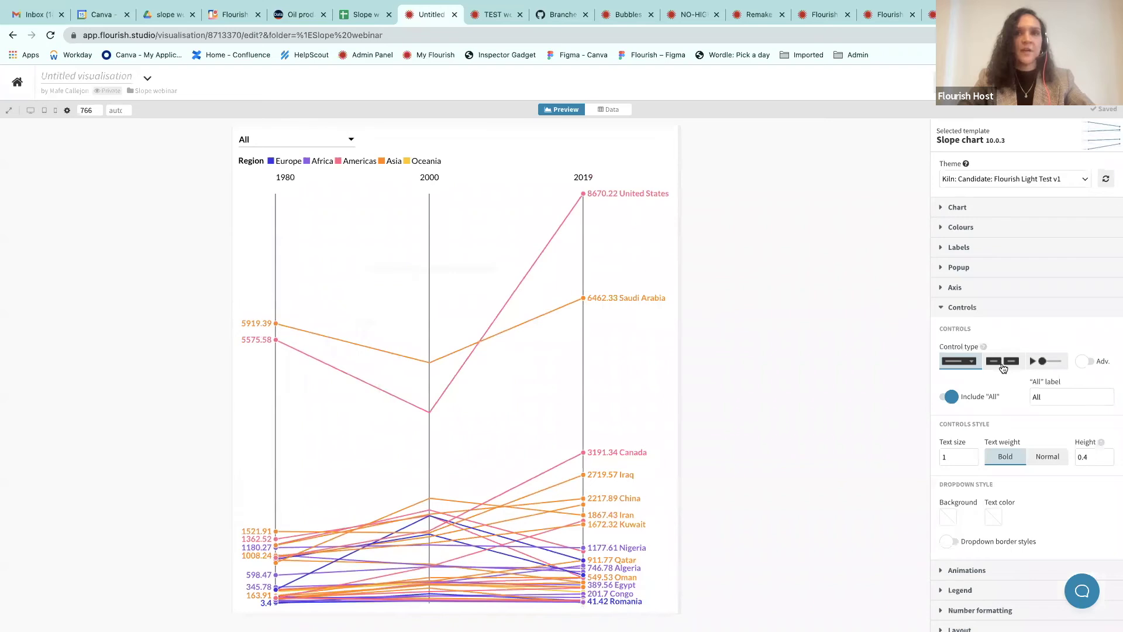
Step: Change the filter control to buttons with text size 0.9 and Normal text weight
click(1003, 361)
scroll(1047, 431, down, 1)
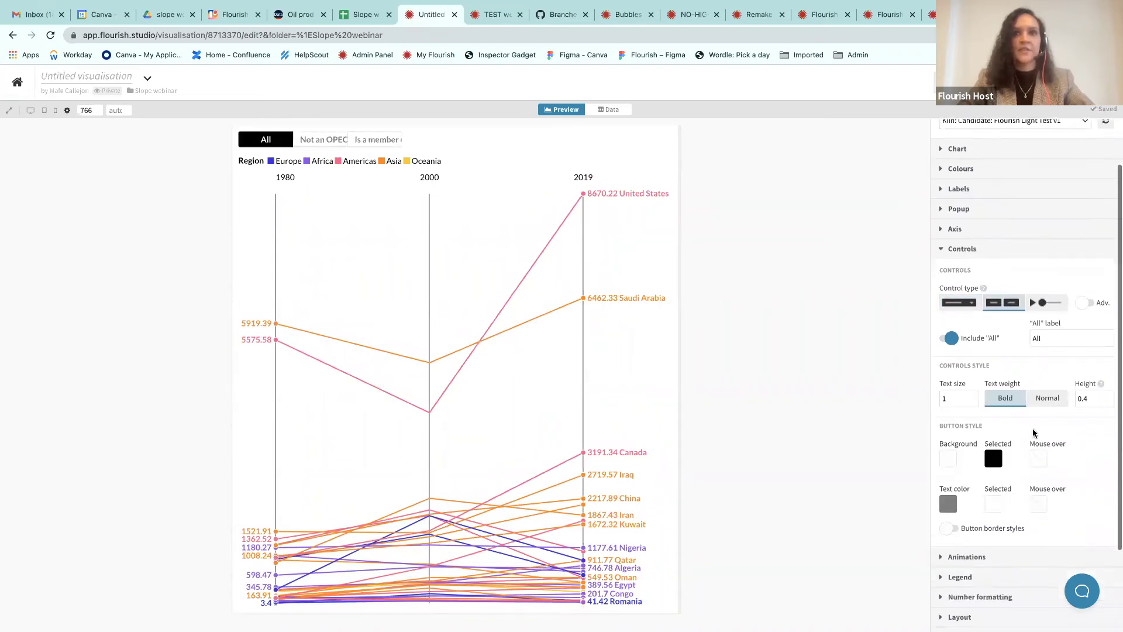
click(950, 400)
key(BackSpace)
text(0.9)
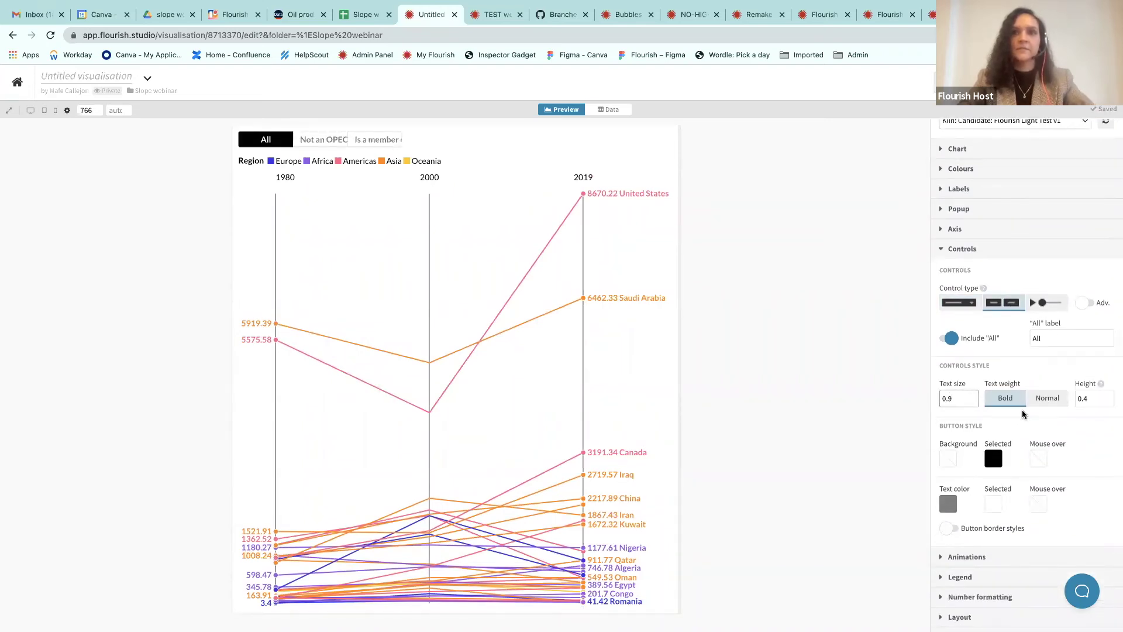
click(1048, 398)
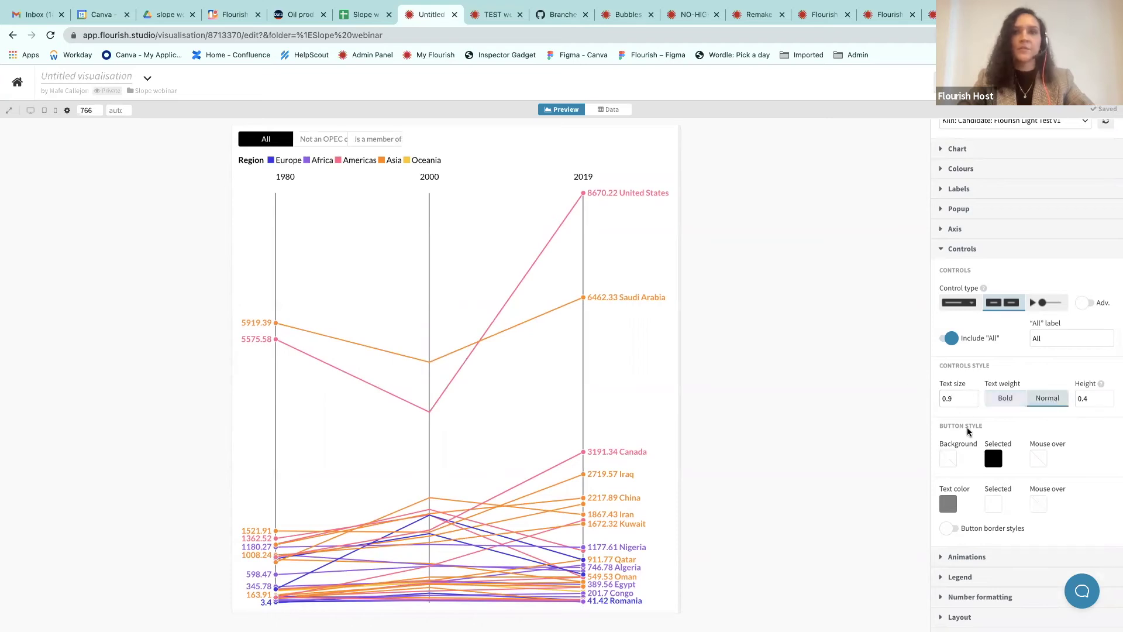
Step: Enable the advanced control options and give the button group a Fixed width of 40
scroll(1062, 253, down, 1)
click(1084, 270)
click(1048, 339)
text(40)
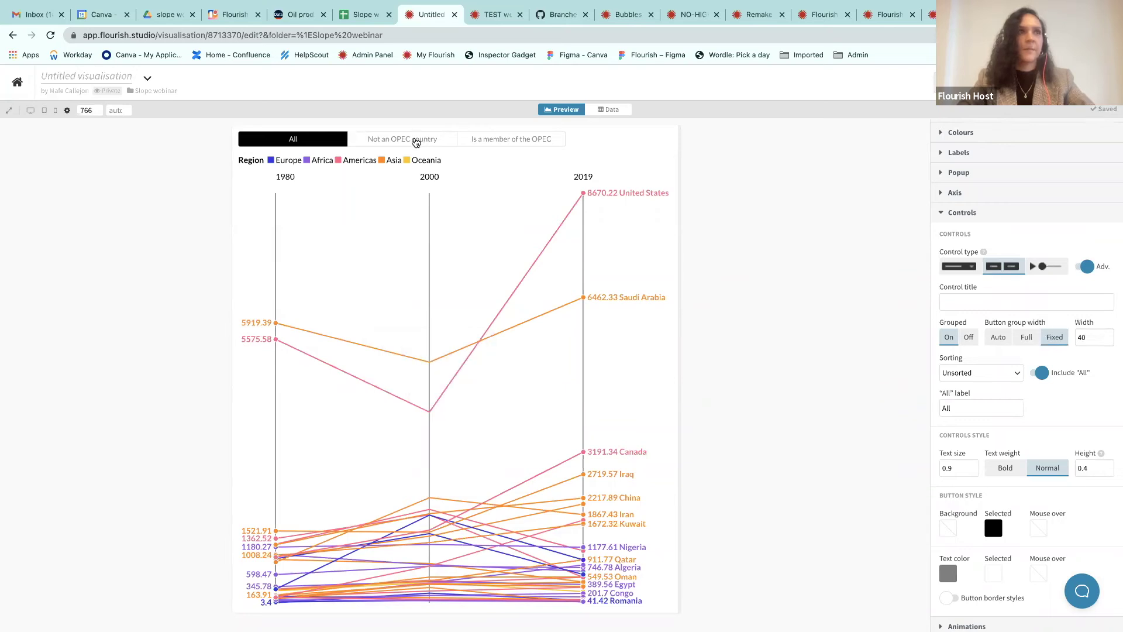
Step: Test the OPEC and non-OPEC filter buttons, return to All, and close the controls settings
click(430, 141)
click(527, 140)
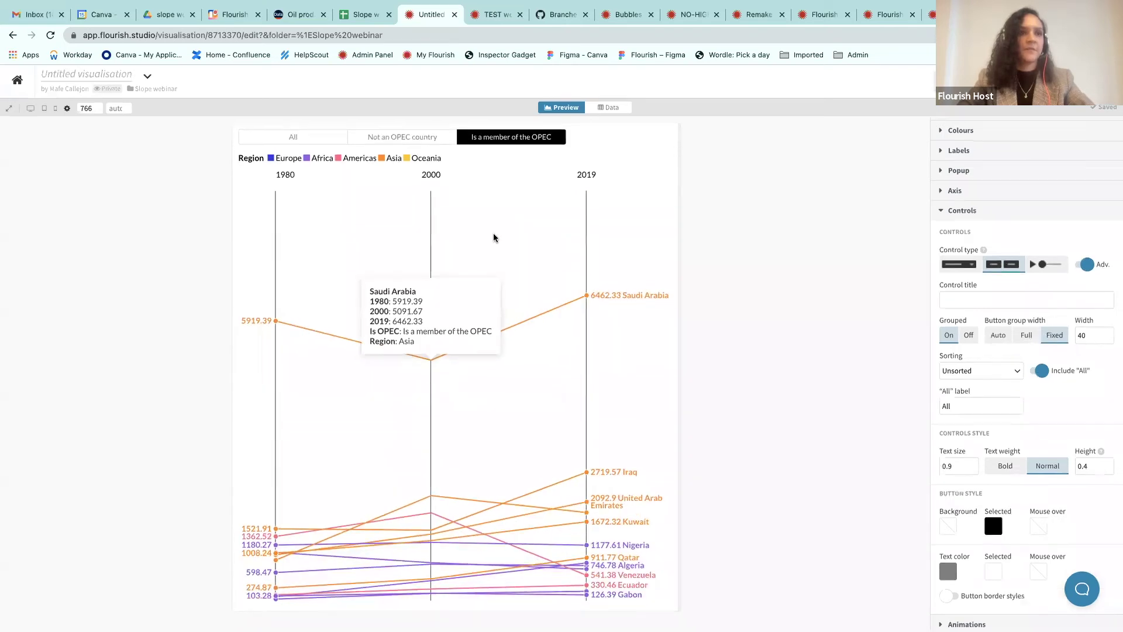
click(409, 145)
click(318, 140)
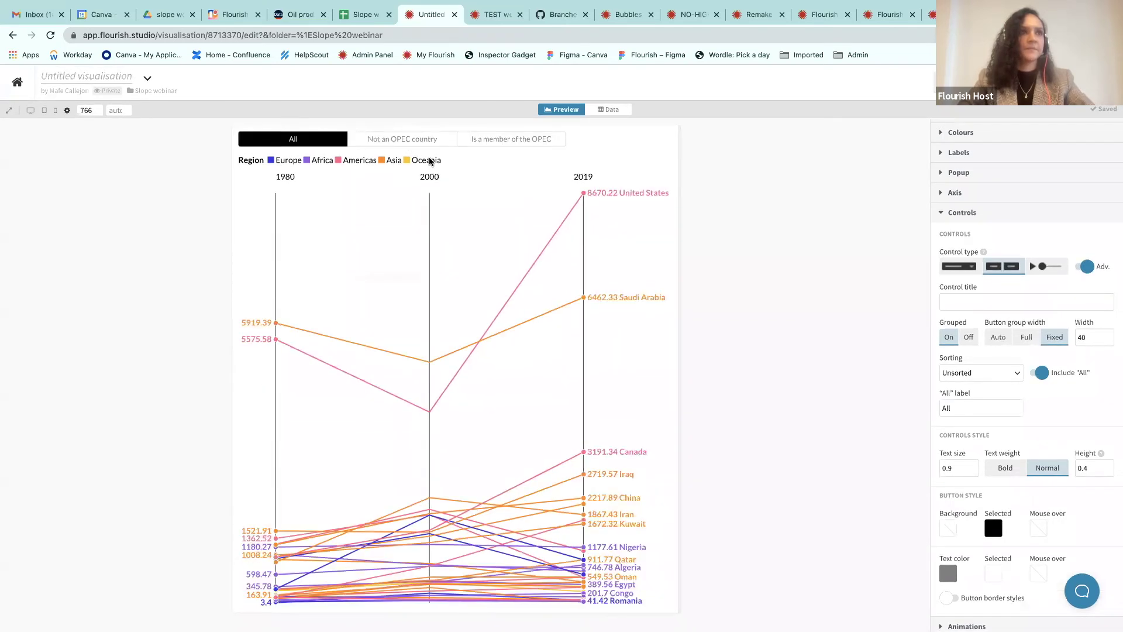
click(965, 212)
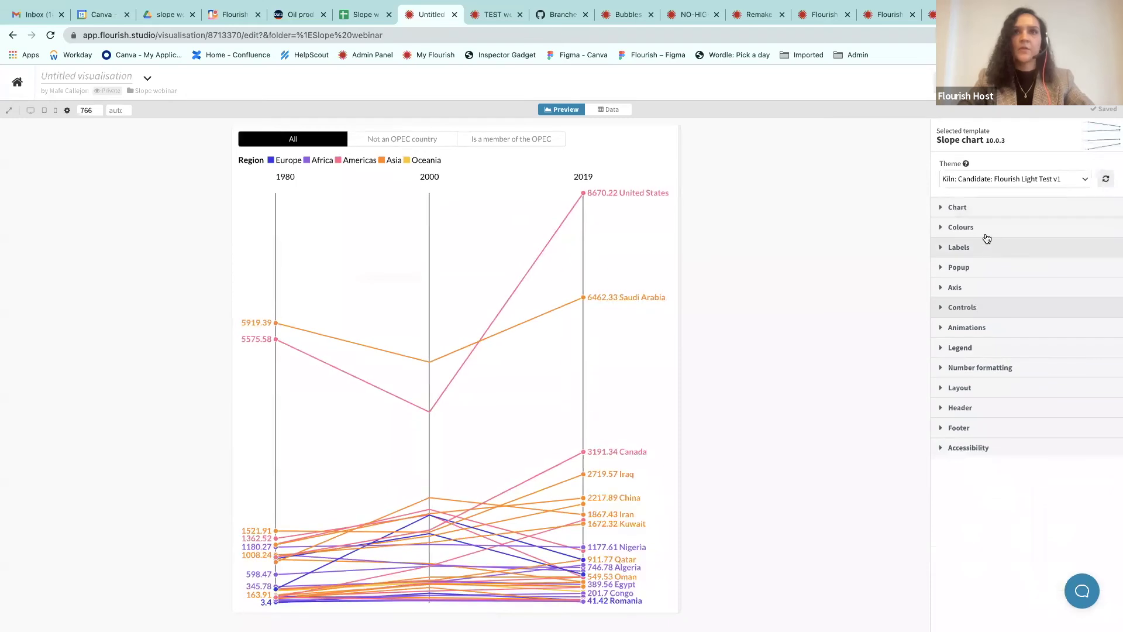
Step: Set the chart's height aspect ratio to 1.2 in the chart settings
click(982, 211)
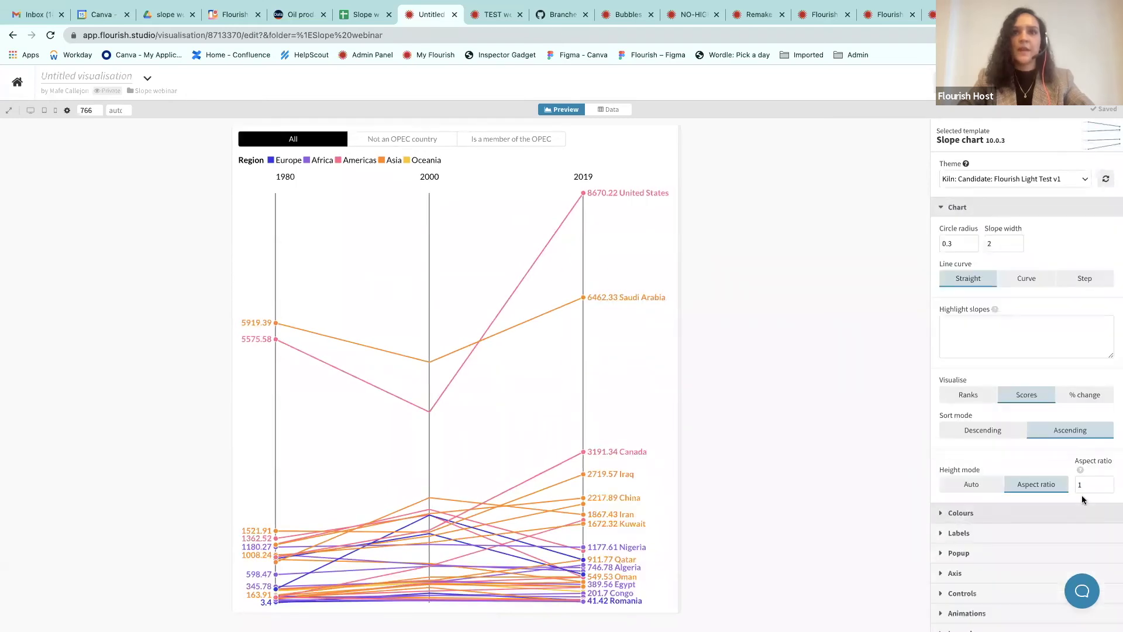
click(1108, 484)
click(1108, 483)
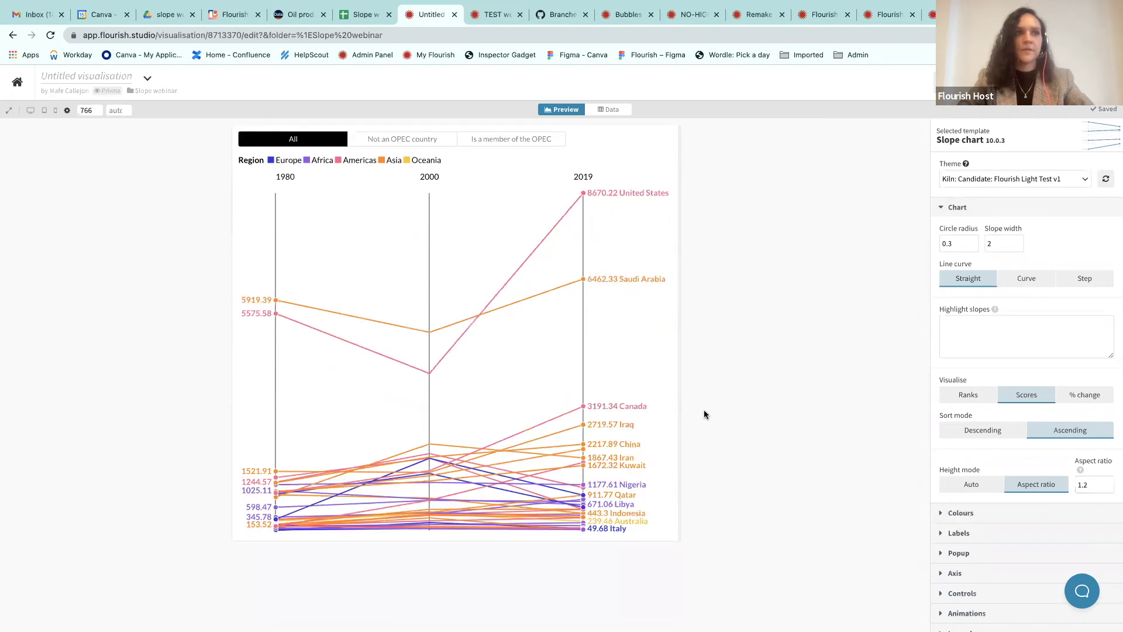
Step: View the data sheet briefly, return to the preview, and close the chart settings
click(607, 111)
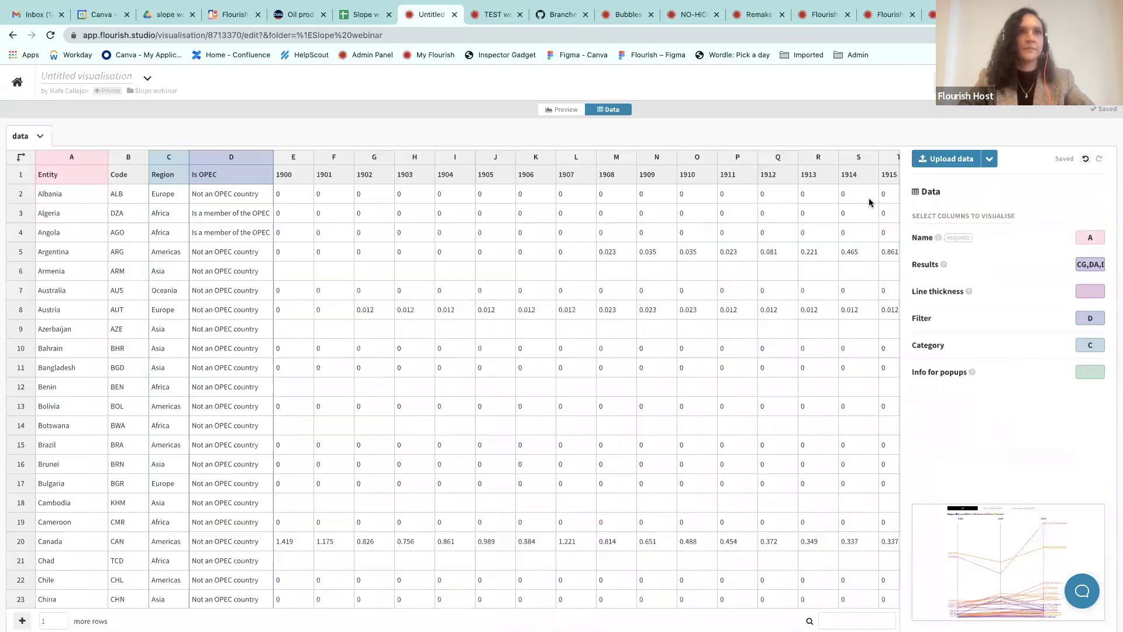
click(563, 110)
click(948, 211)
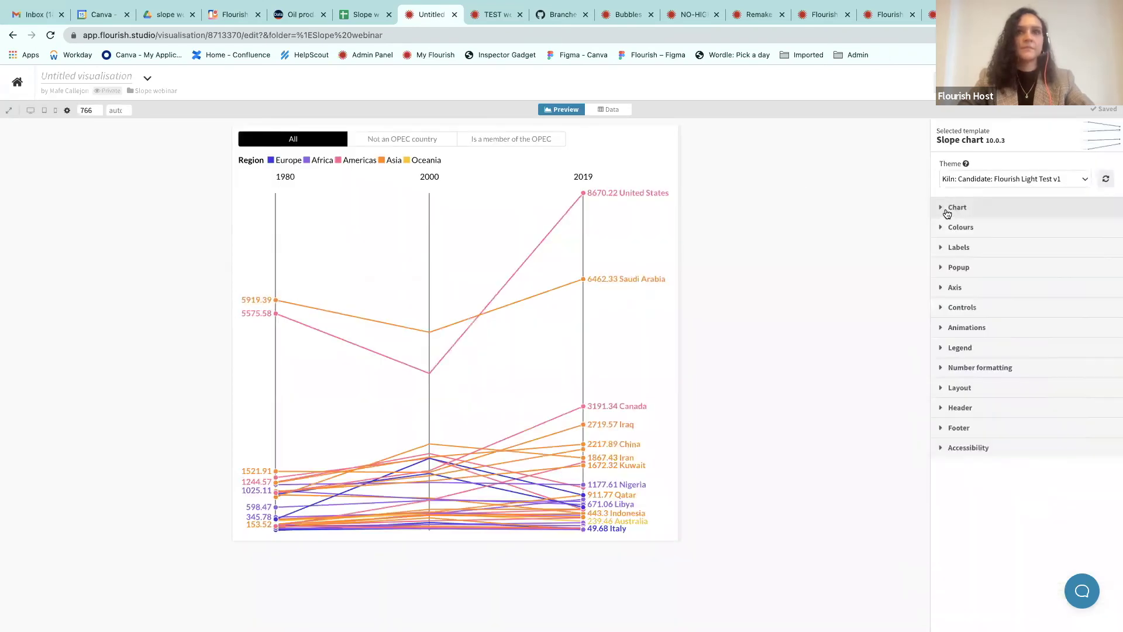
Step: Set the region legend's position to Below and disable the categorical colour legend
click(969, 349)
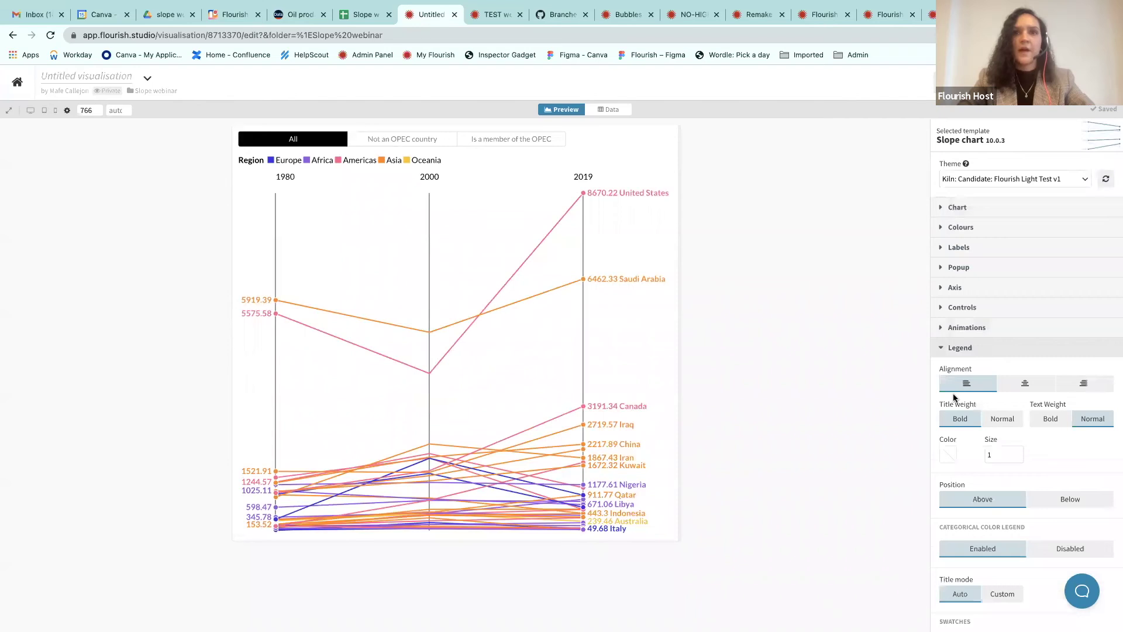
scroll(953, 396, down, 3)
scroll(953, 393, up, 1)
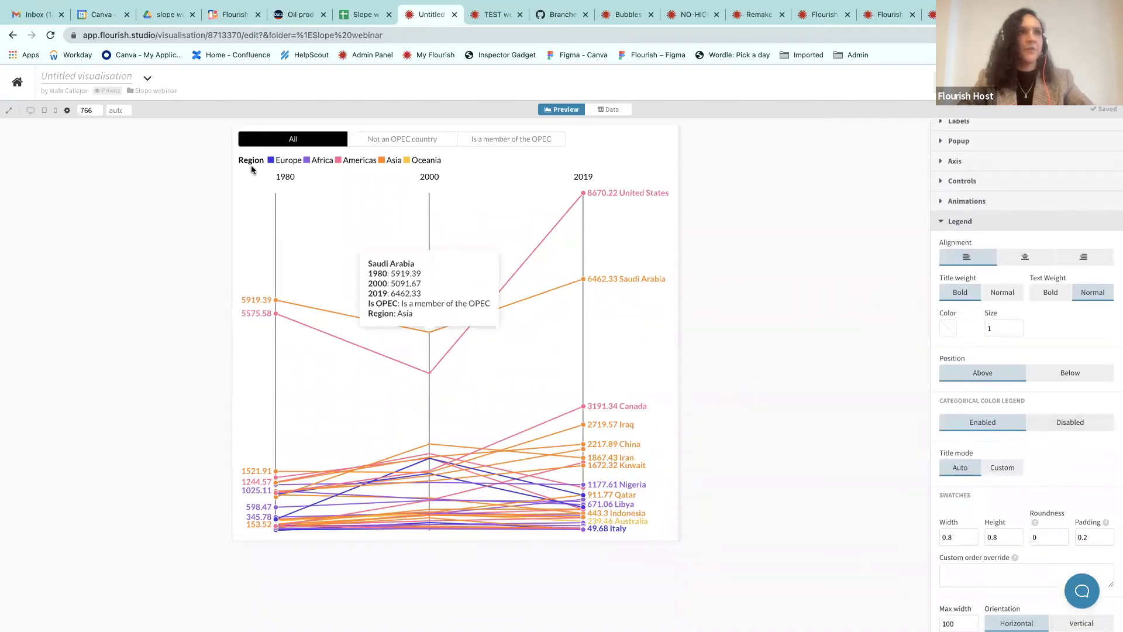
drag(239, 159, 448, 163)
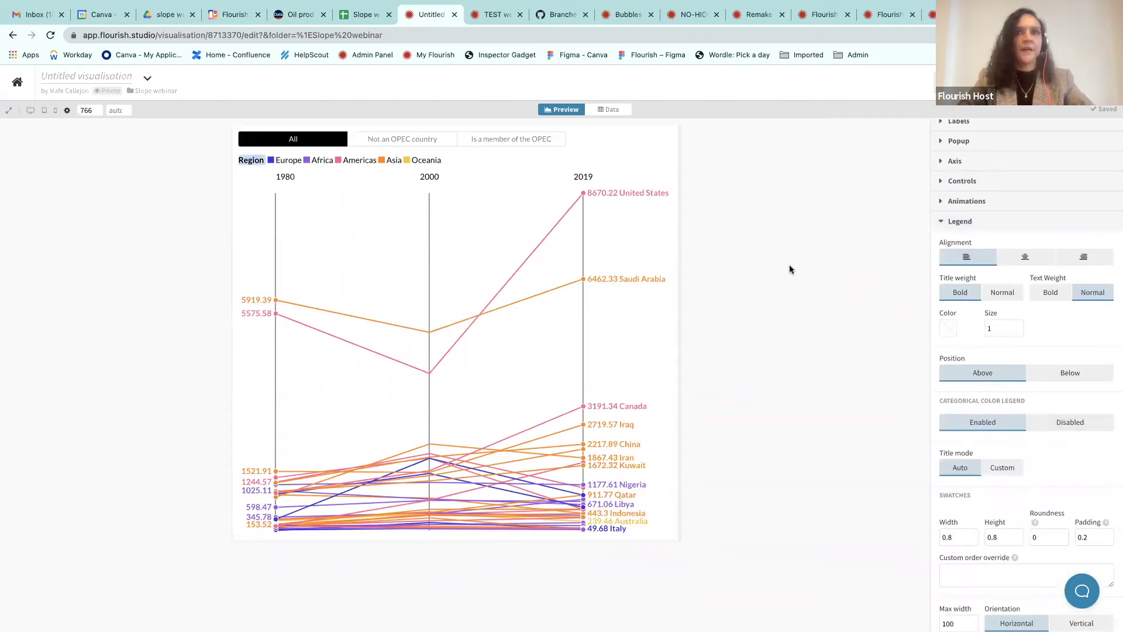
click(1047, 375)
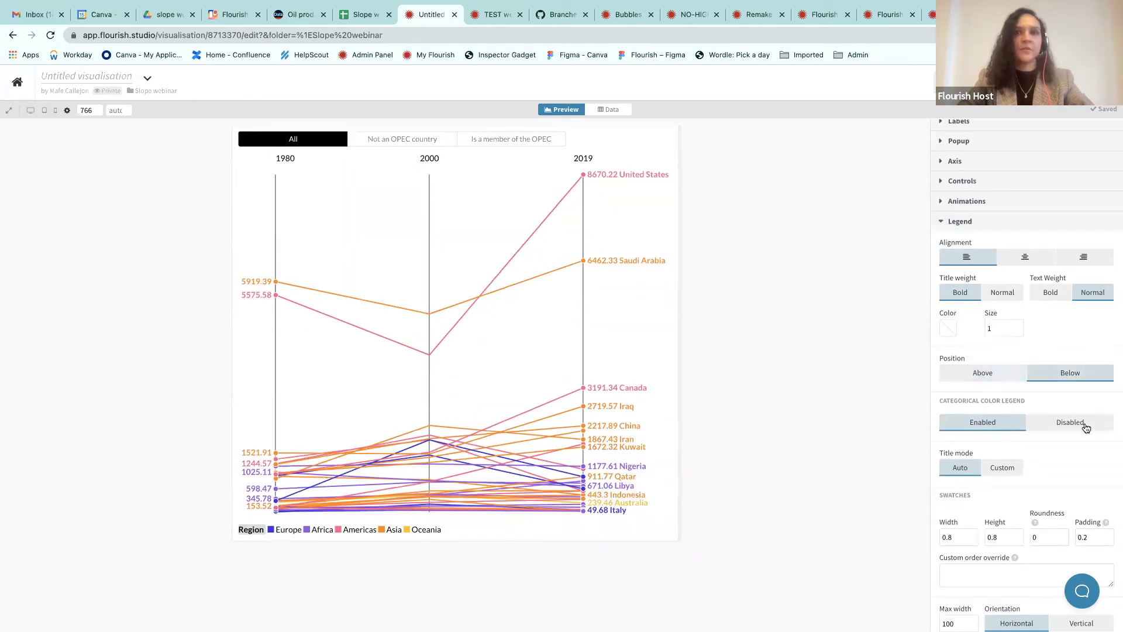
click(1084, 424)
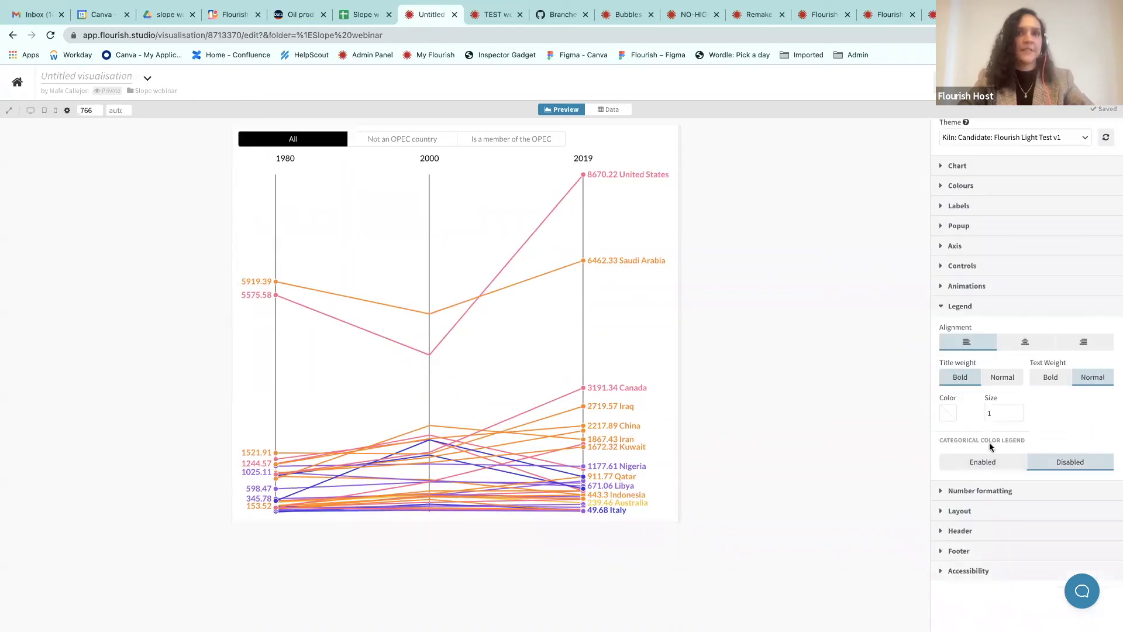
Step: Enable the categorical colour legend, position it Above, and try the centre and right alignments before restoring left alignment
click(985, 467)
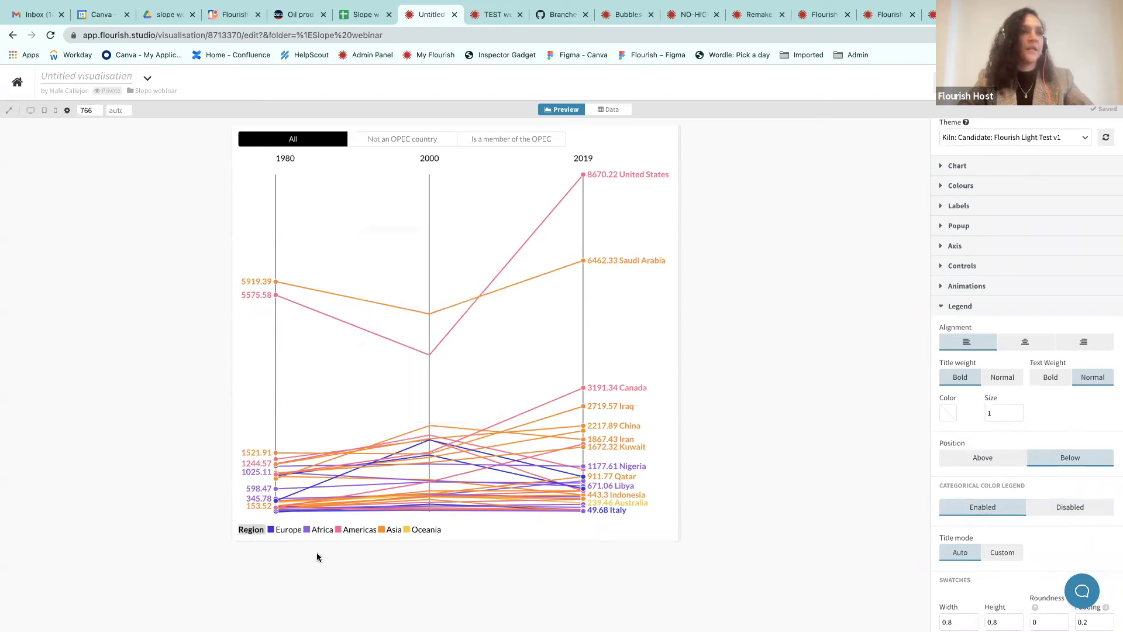
click(980, 458)
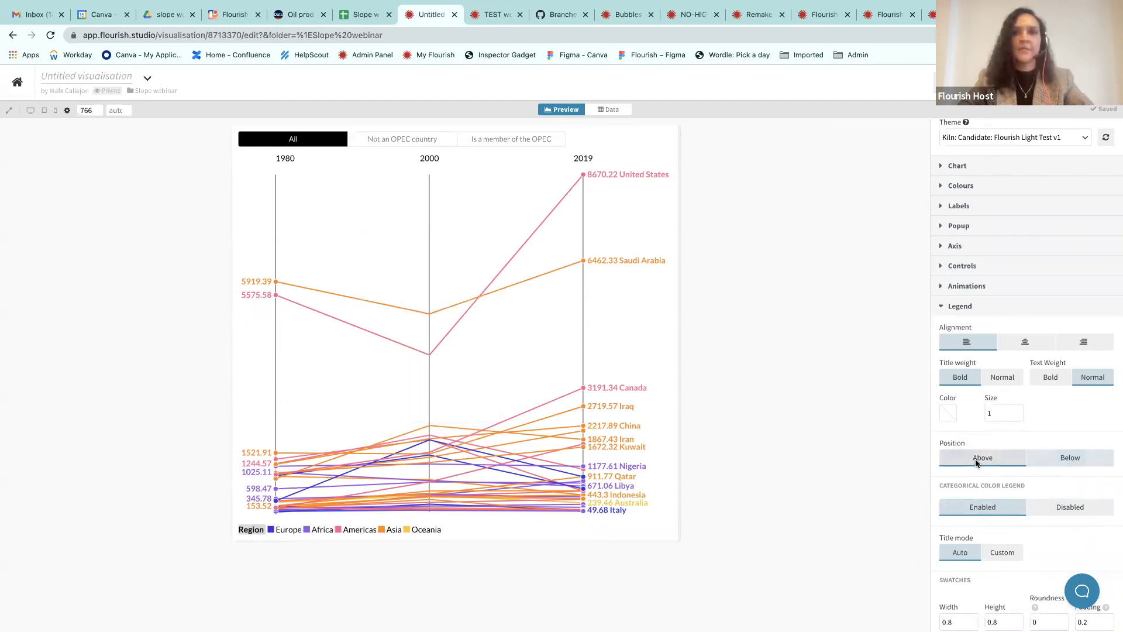
click(1026, 345)
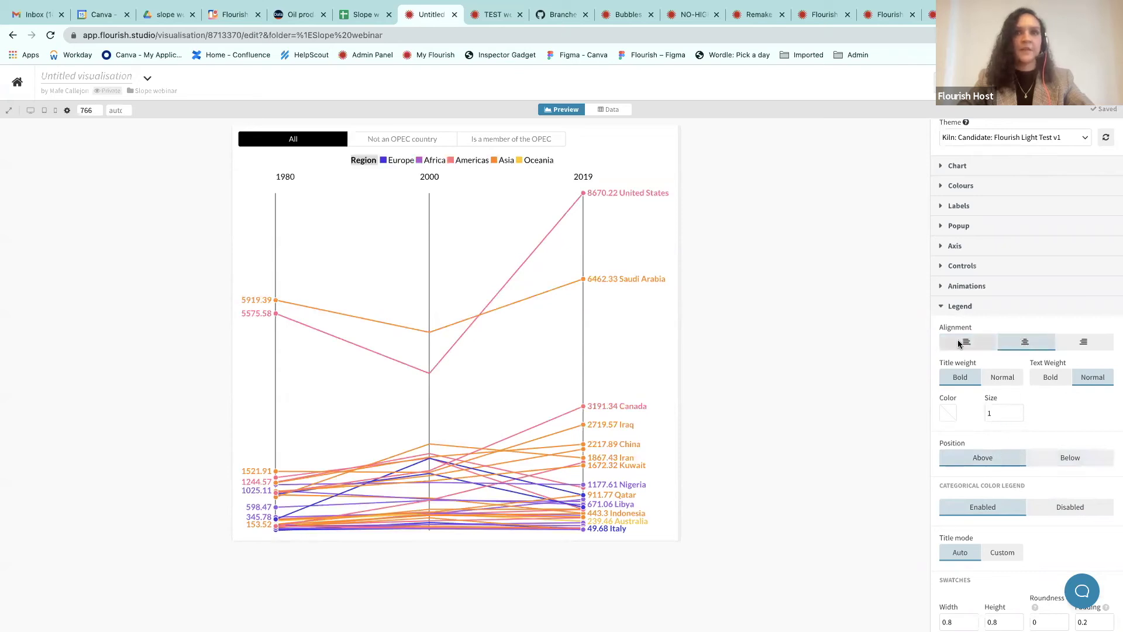
click(963, 344)
click(1083, 343)
click(967, 343)
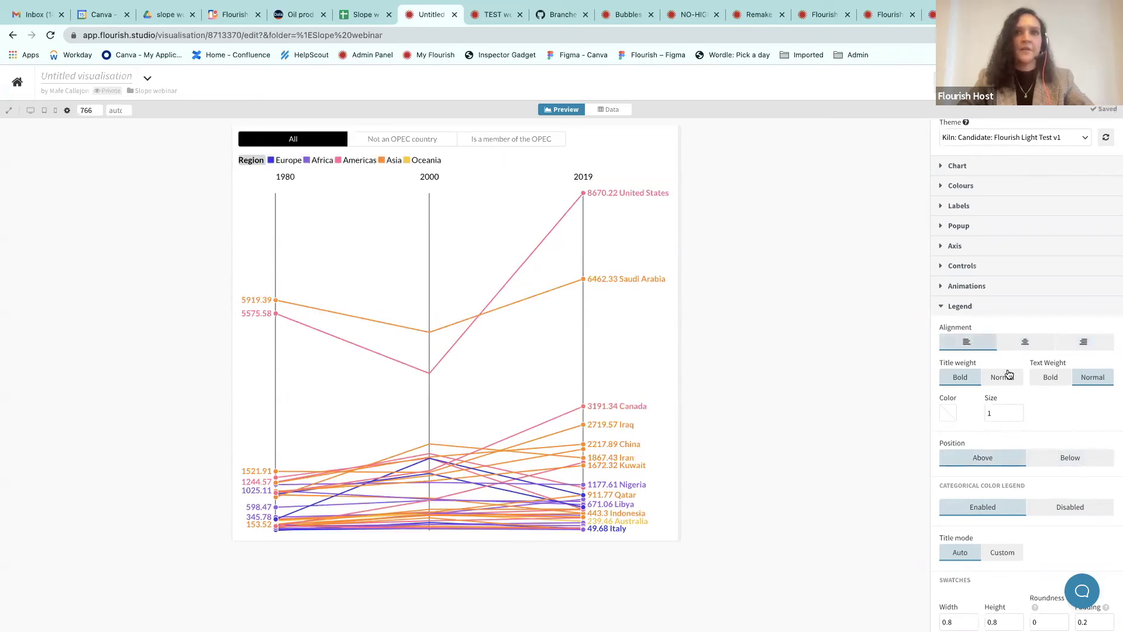
Step: Review the remaining legend options and the number formatting settings, closing both sections
scroll(980, 406, down, 1)
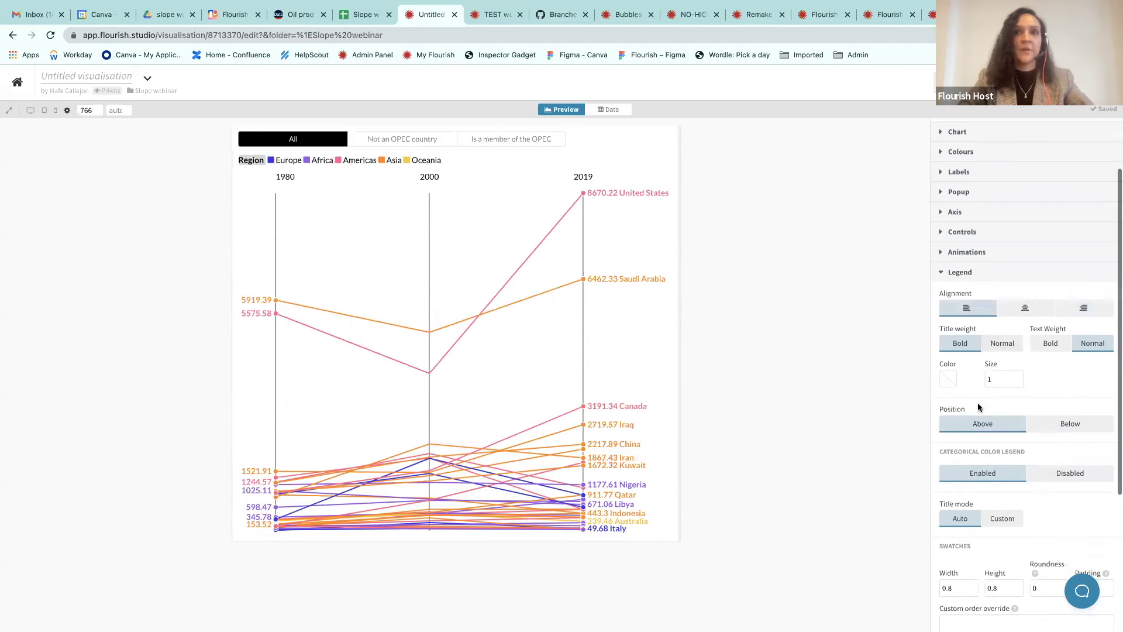
scroll(984, 370, down, 1)
scroll(984, 370, down, 4)
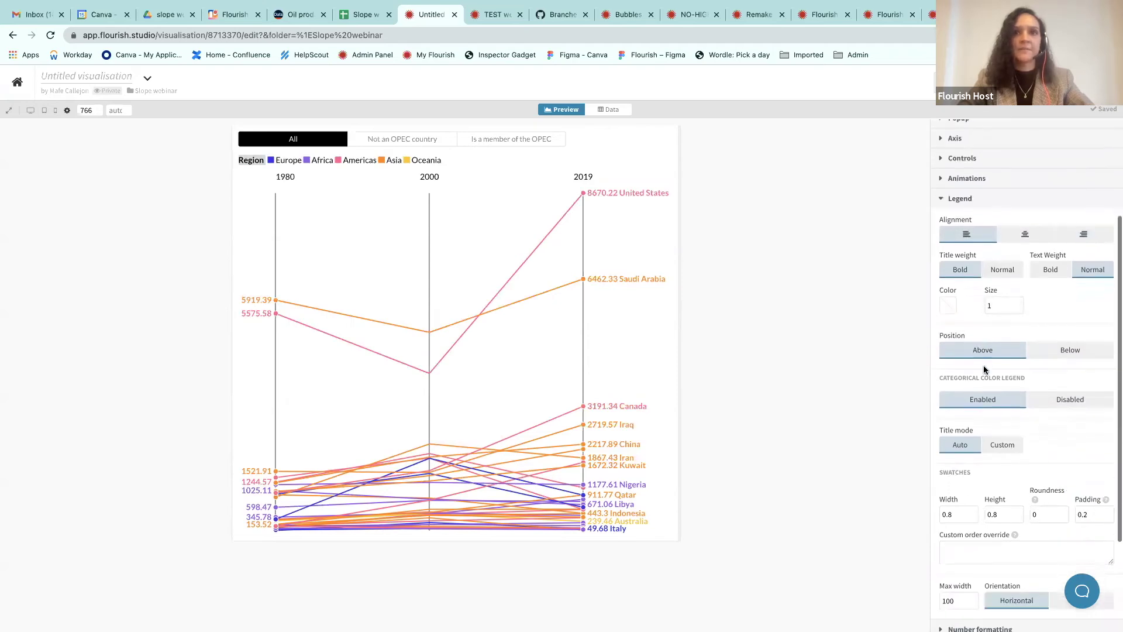
scroll(984, 347, up, 1)
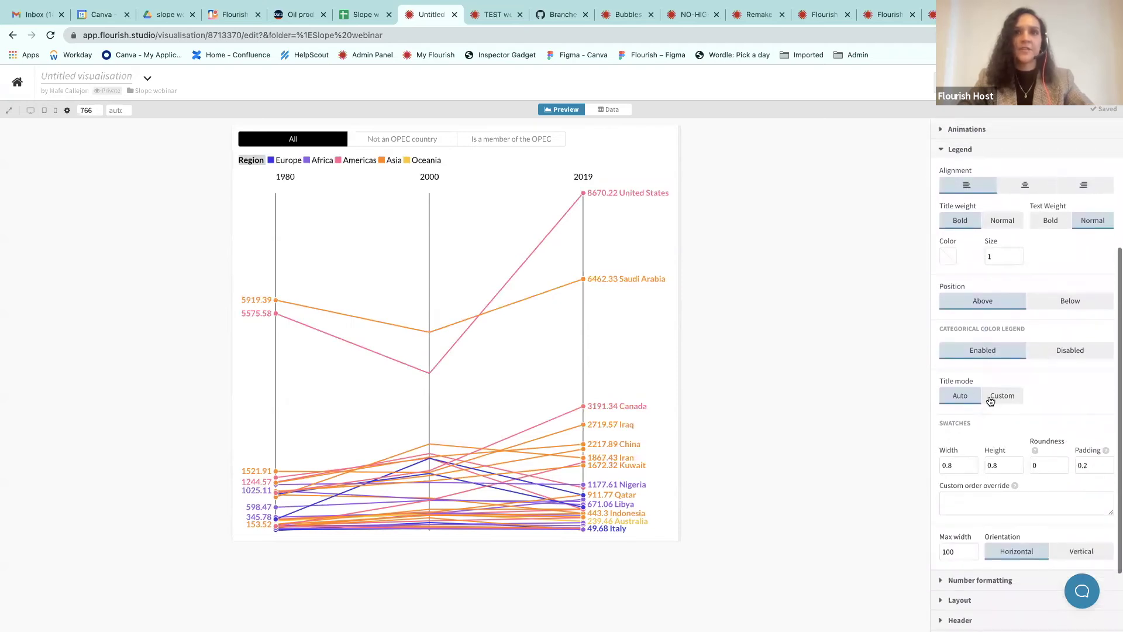
scroll(993, 392, down, 1)
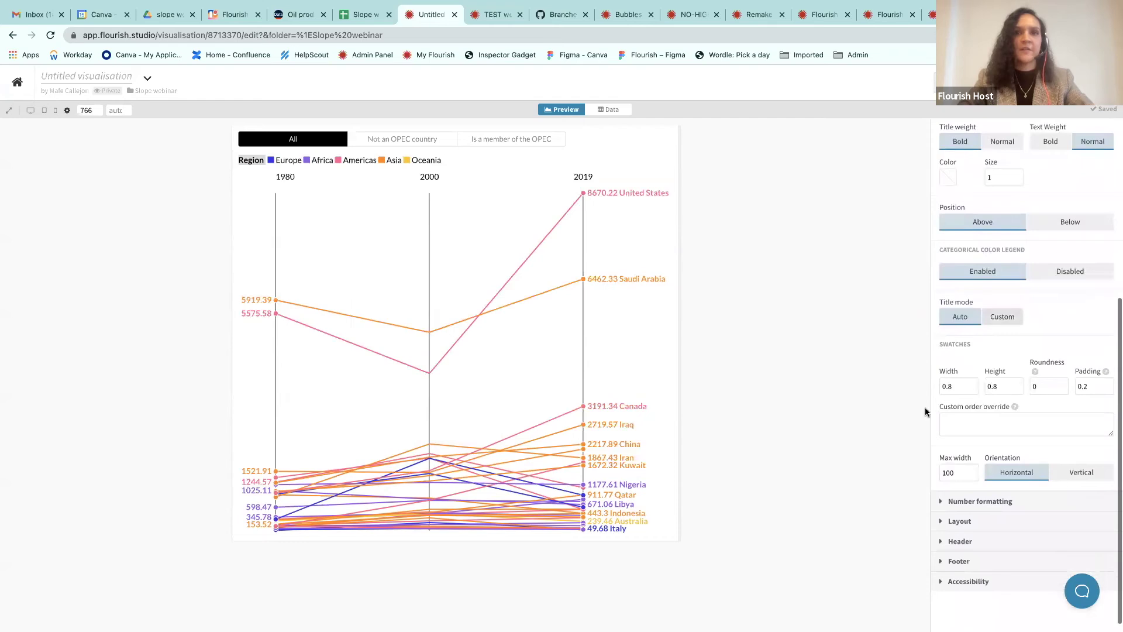
scroll(975, 409, up, 5)
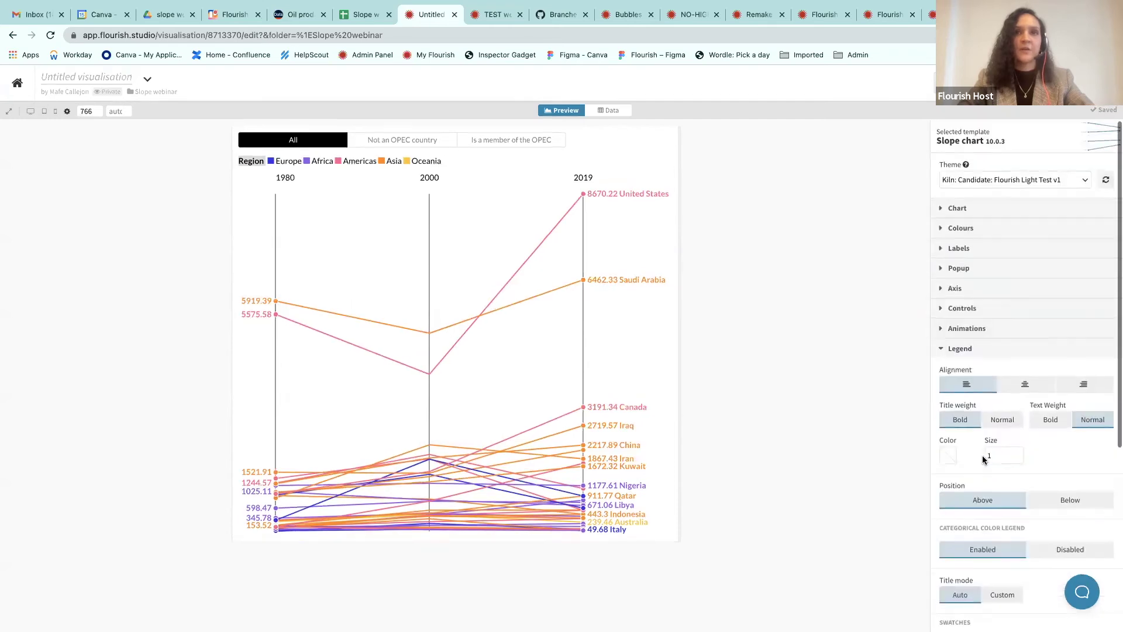
click(959, 354)
click(955, 369)
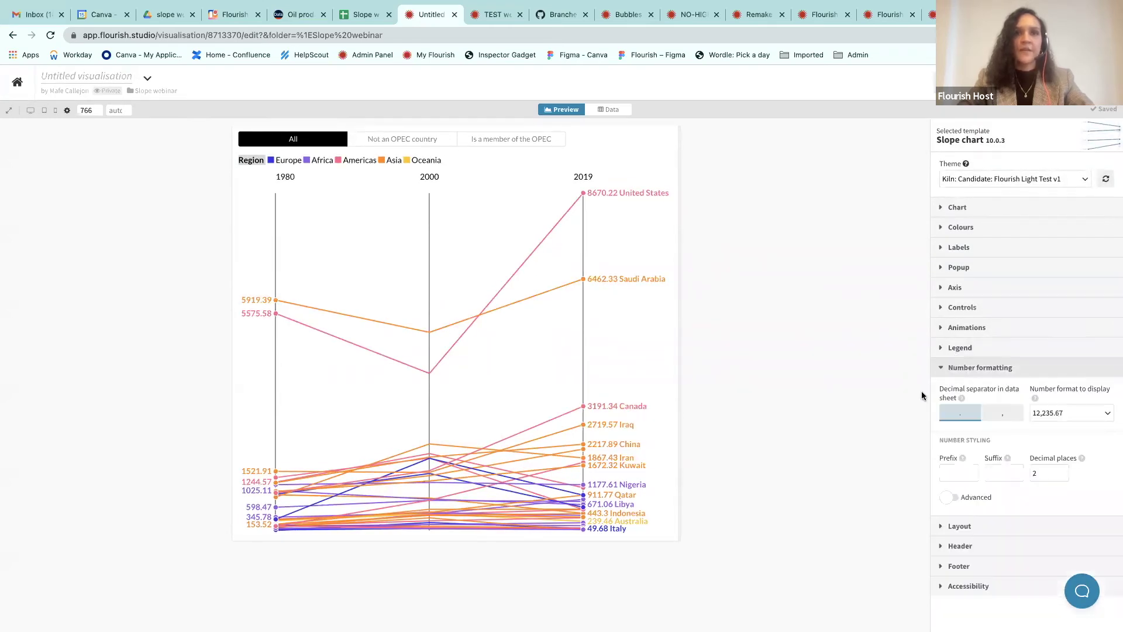
click(1000, 367)
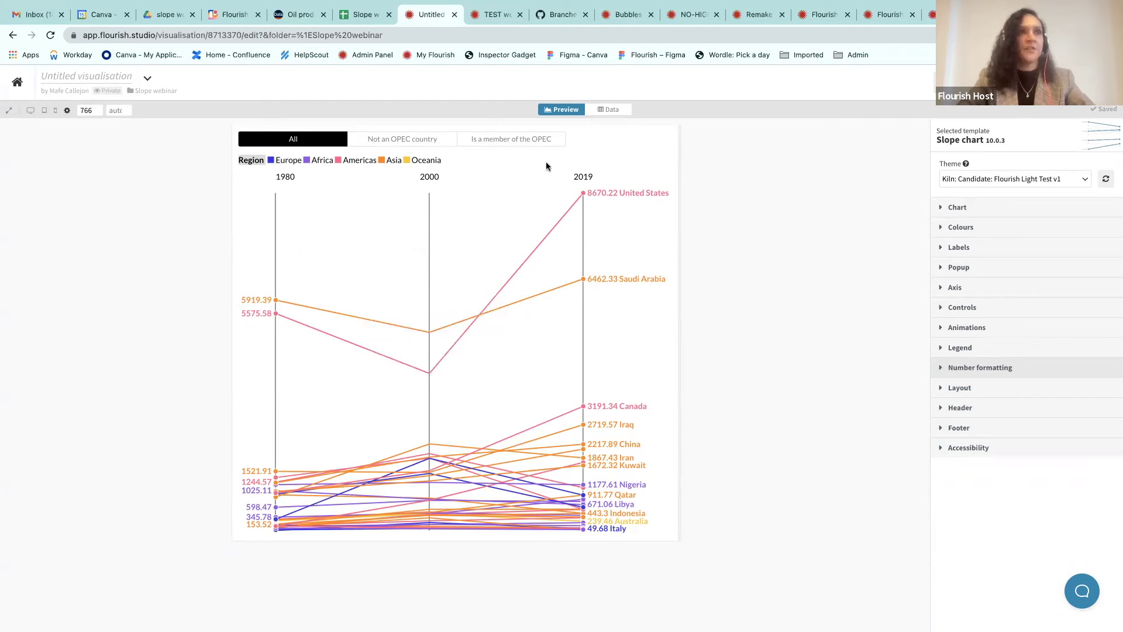
Step: Filter the chart to OPEC members and inspect the popups of the Venezuela, Kuwait and Iran lines
mouse_move(557, 237)
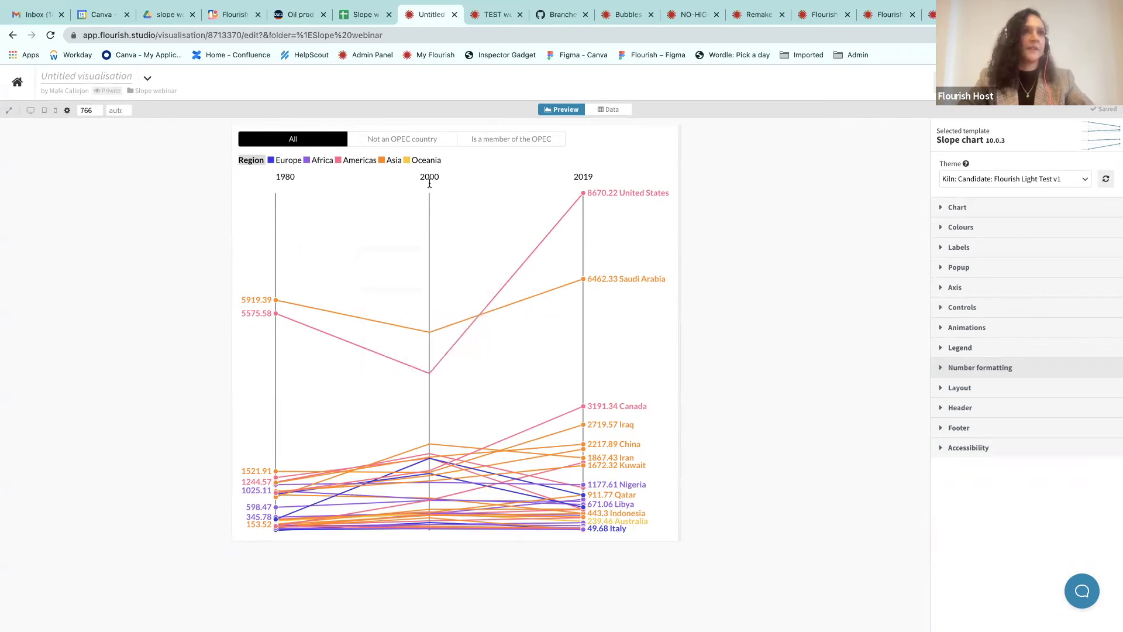
drag(573, 177, 596, 177)
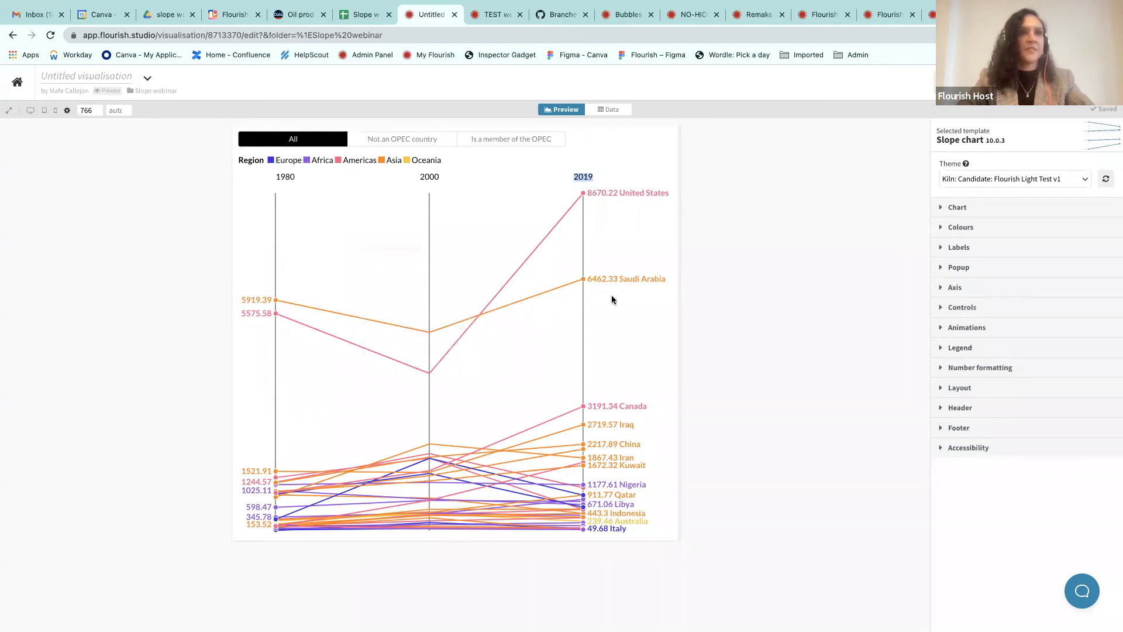
click(514, 140)
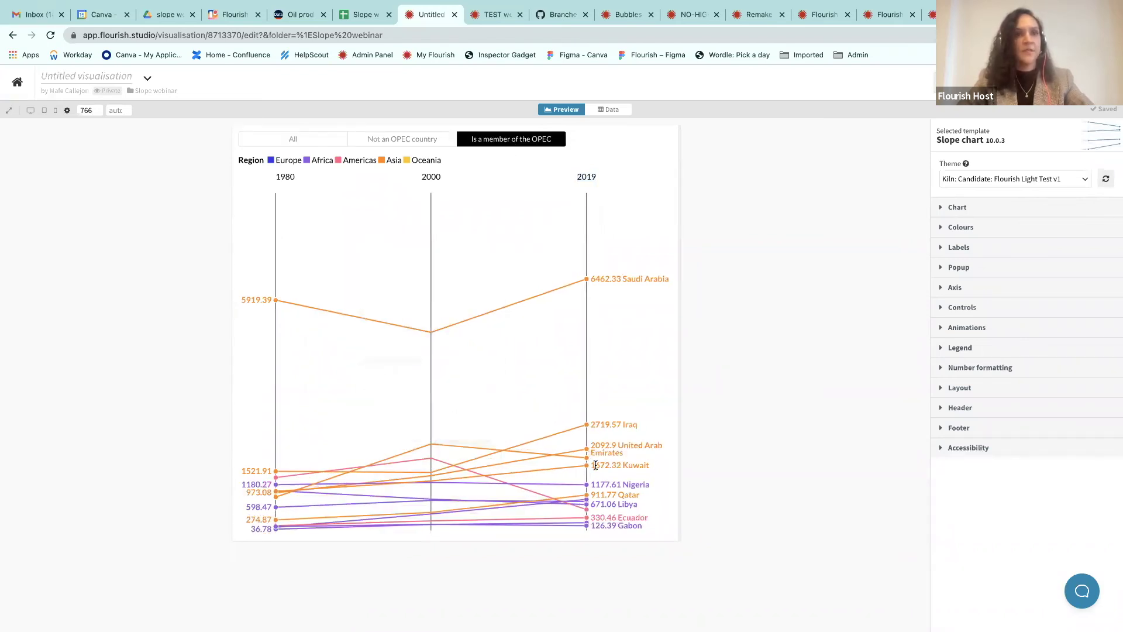
mouse_move(576, 457)
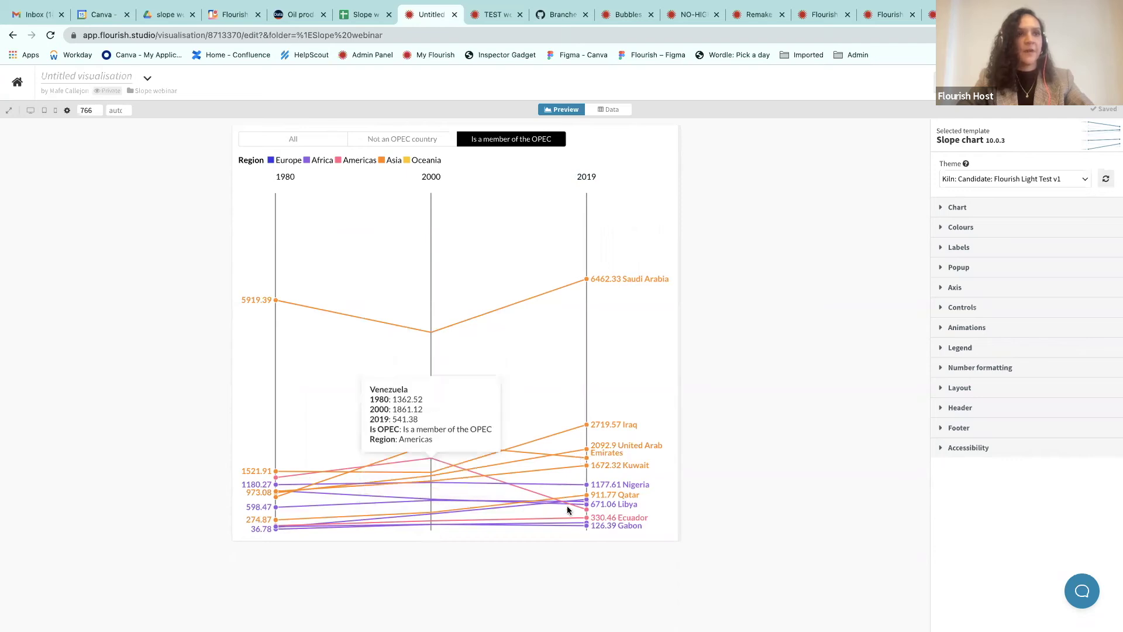
mouse_move(569, 501)
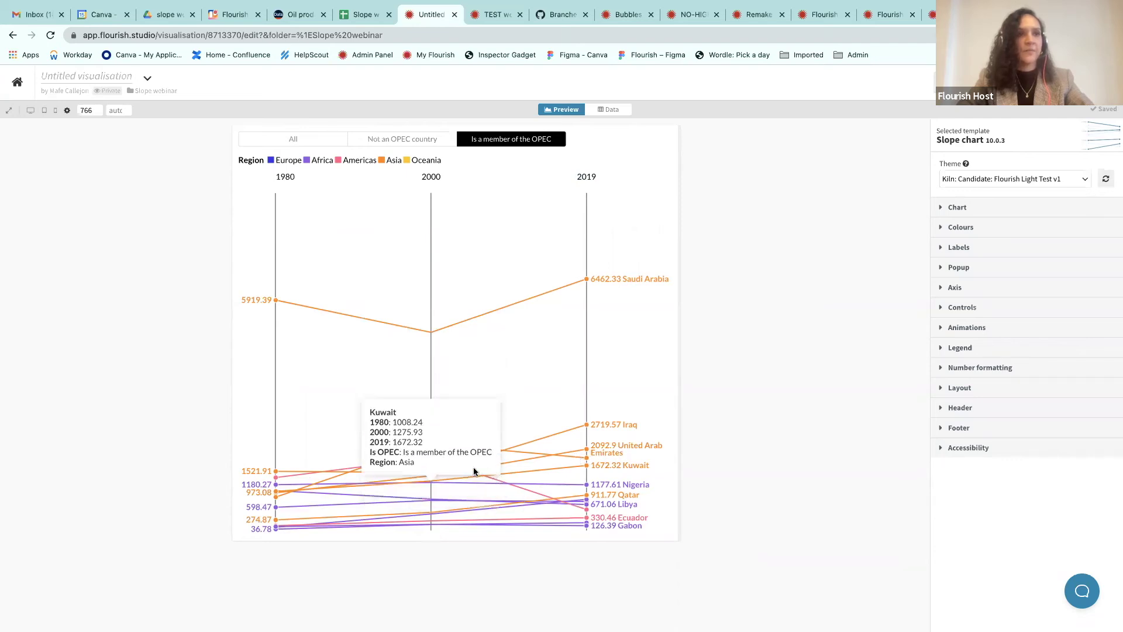
mouse_move(434, 454)
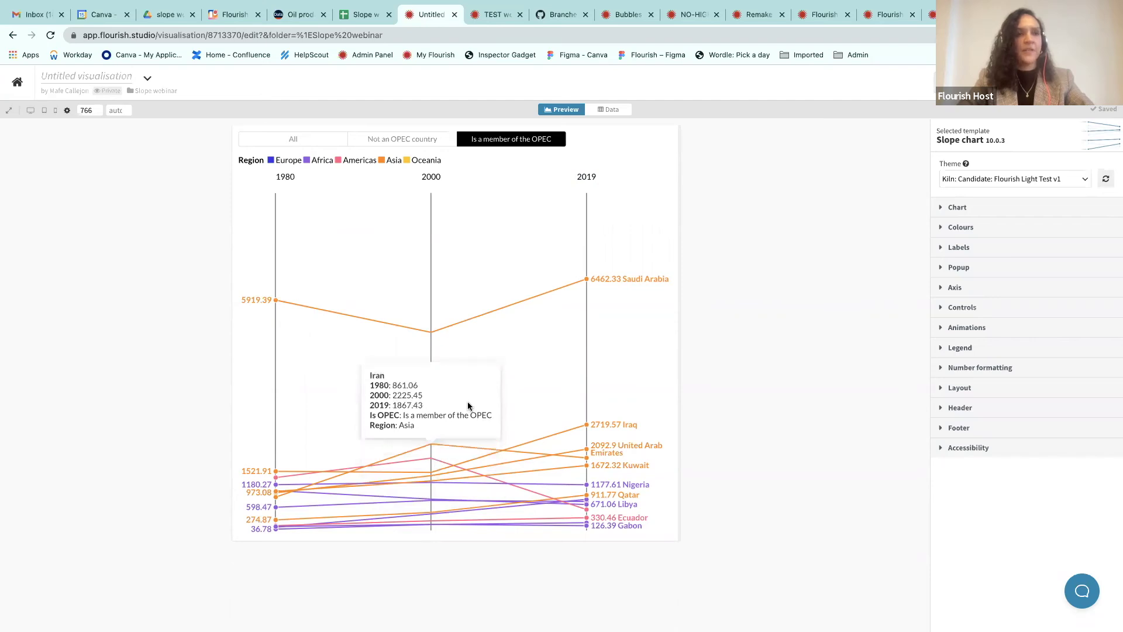
mouse_move(505, 332)
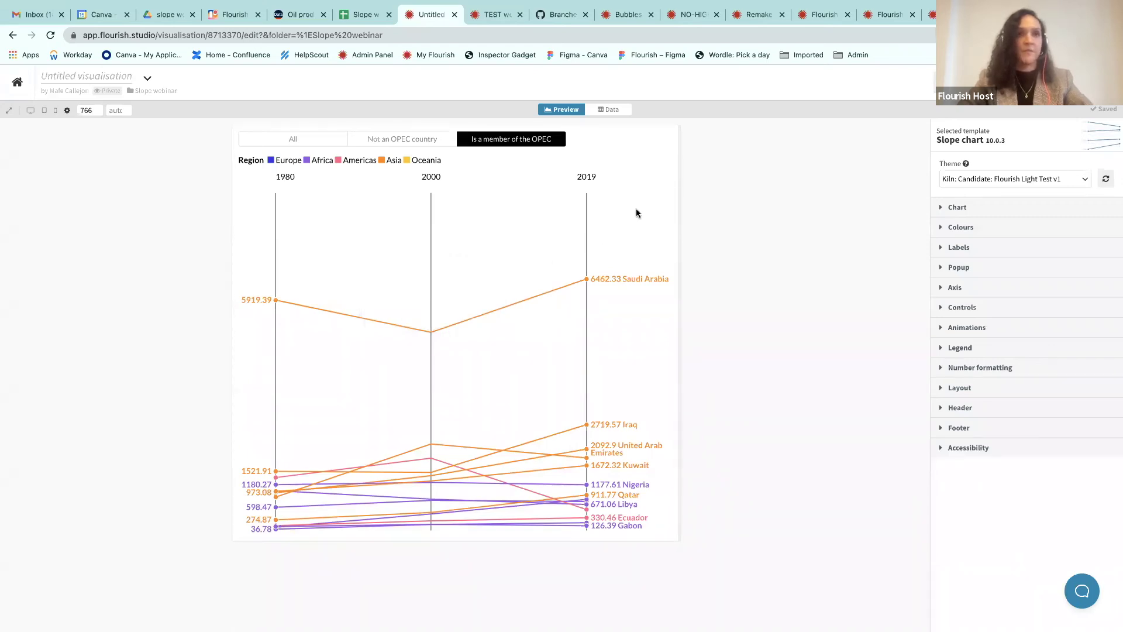
key(ctrl+Left)
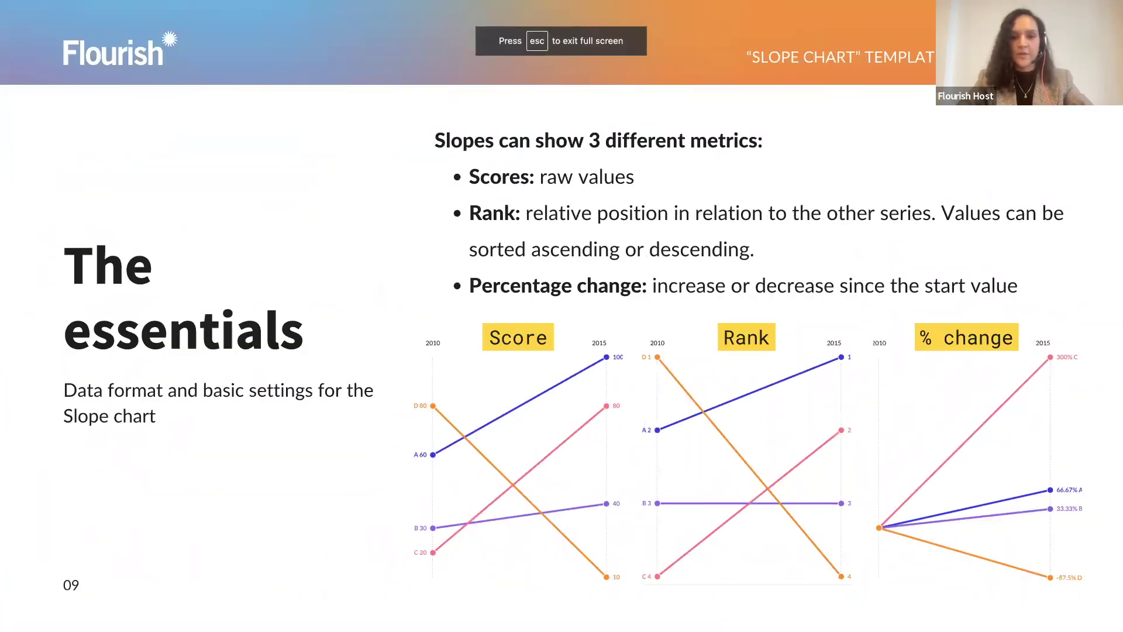
key(Right)
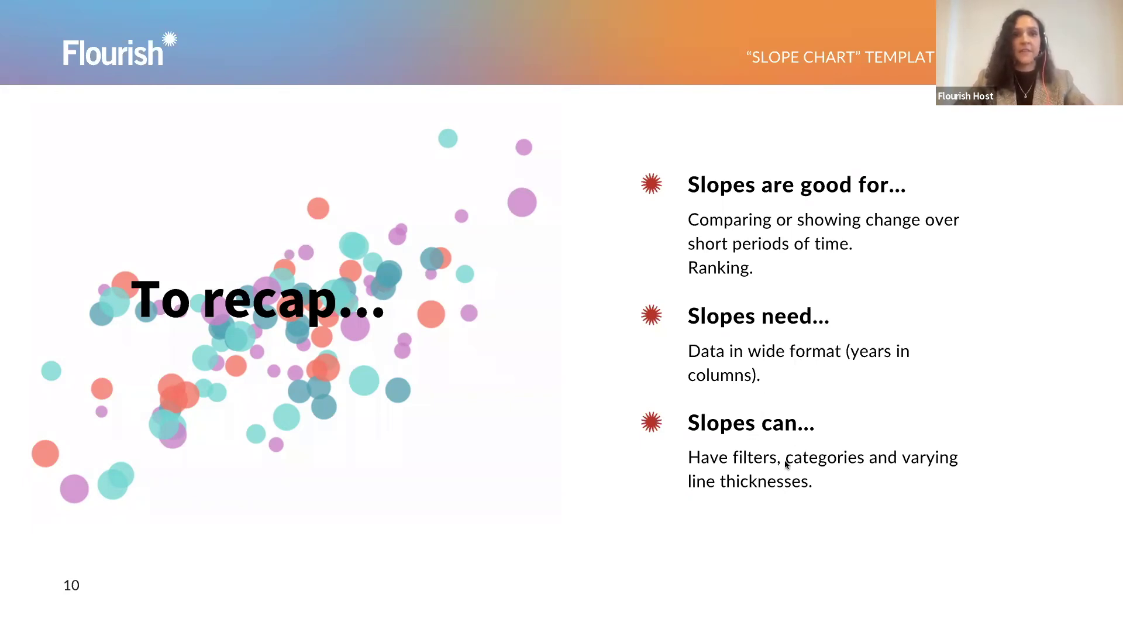
scroll(702, 456, right, 3)
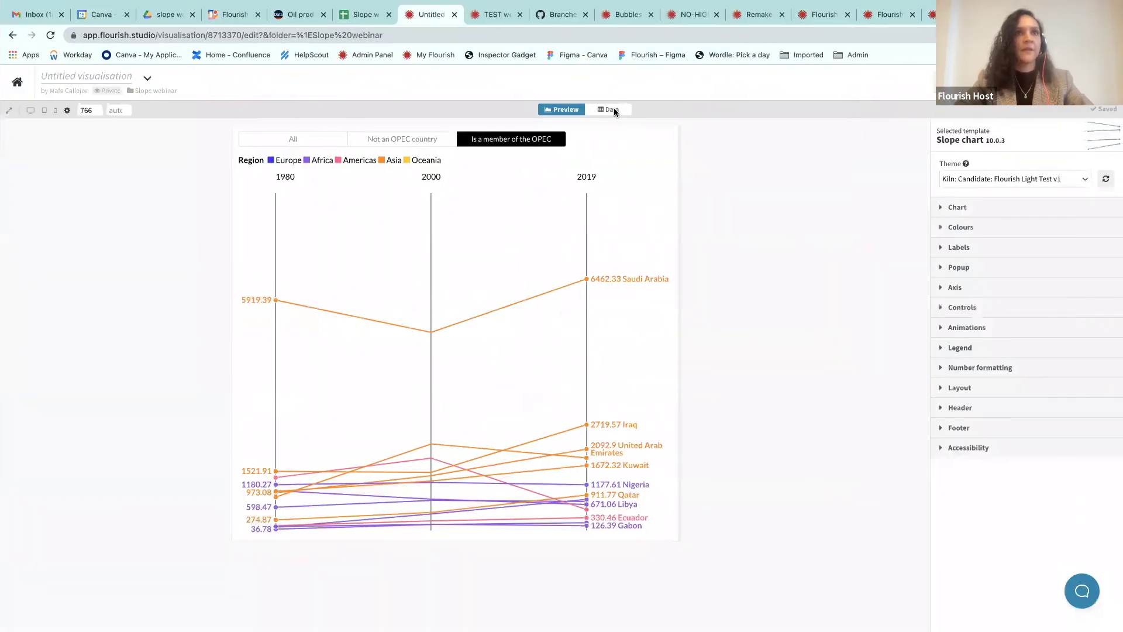
Step: Assign column DT to Line thickness in the data sheet and return to the chart preview
click(611, 109)
scroll(545, 266, right, 10)
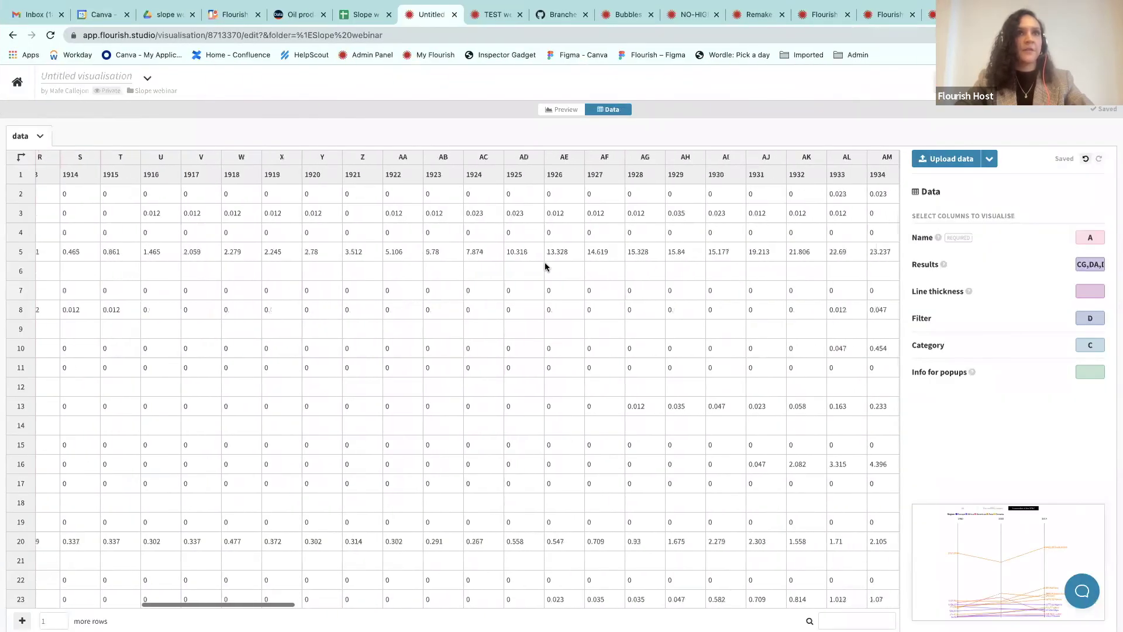
scroll(545, 266, right, 5)
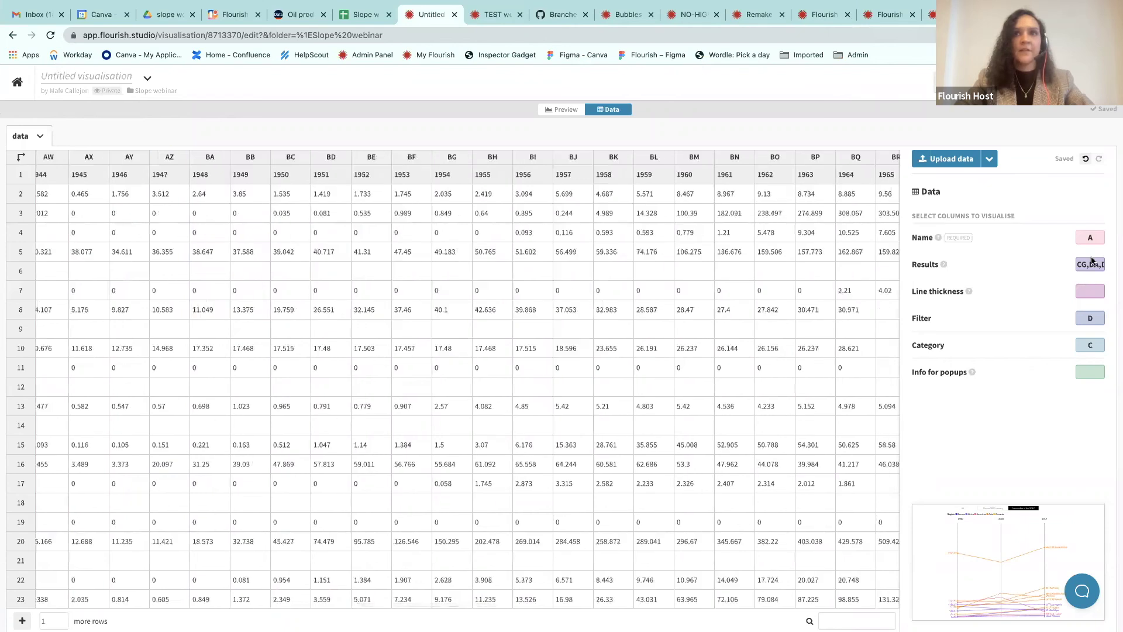
click(1094, 265)
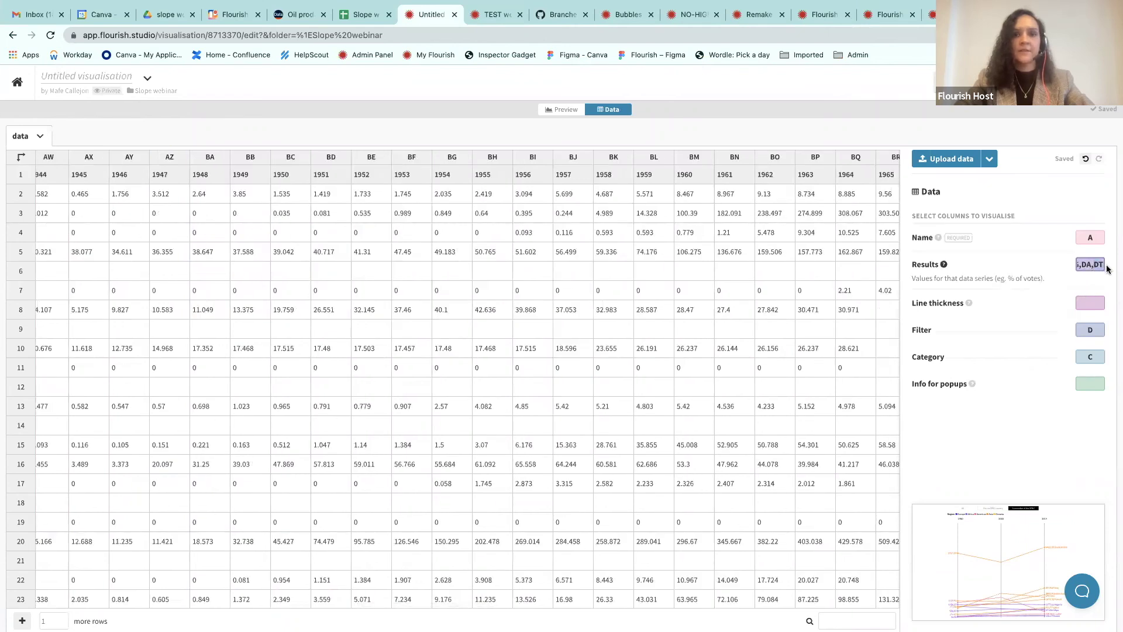
click(1088, 304)
text(DT)
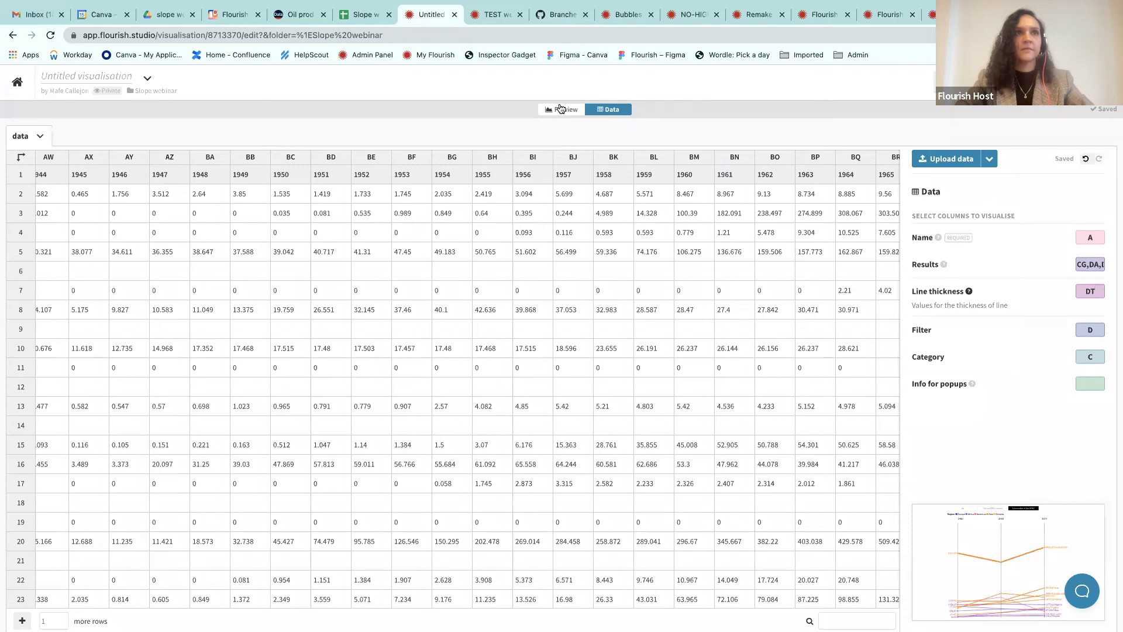
click(560, 109)
Step: Inspect the weighted Saudi Arabia and Iraq lines and their popups, and reset the OPEC filter to All
mouse_move(535, 285)
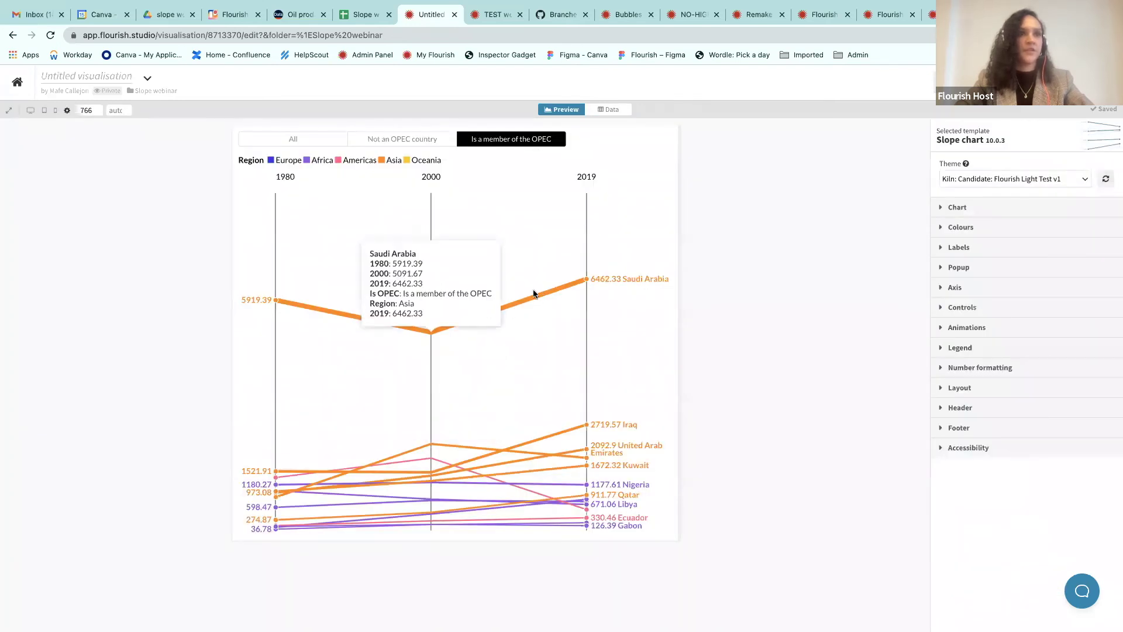
mouse_move(459, 468)
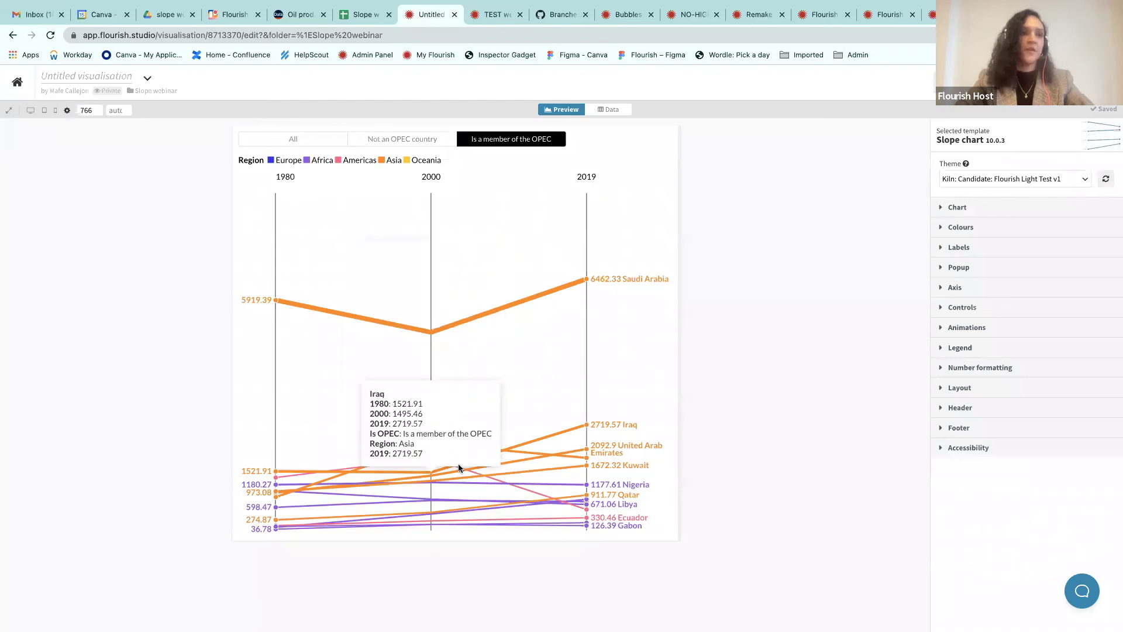
click(320, 140)
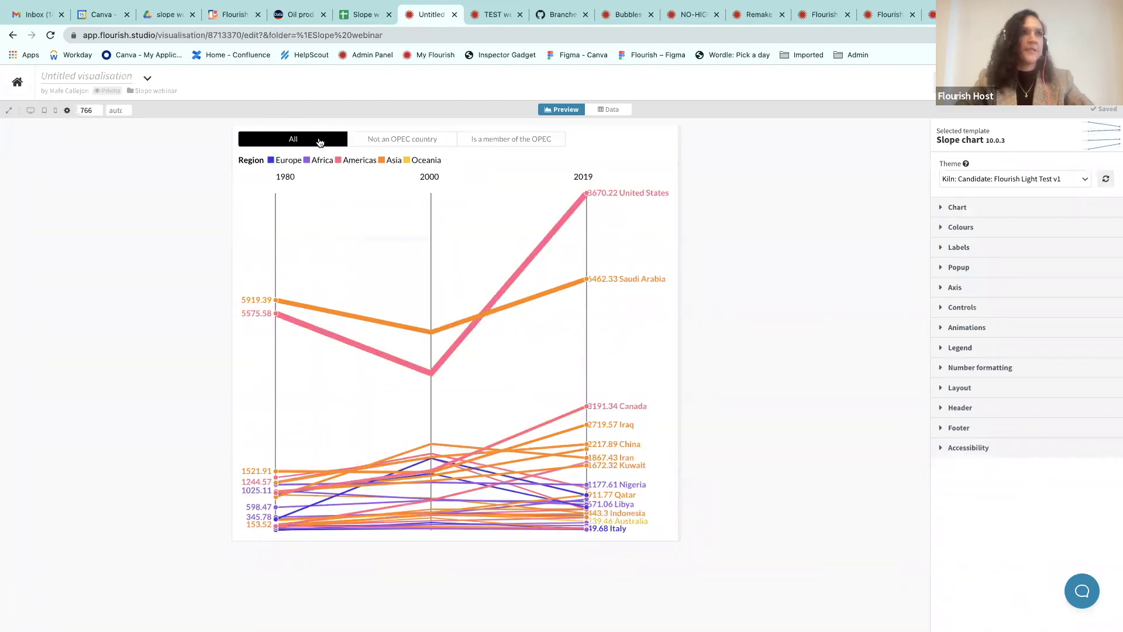
Step: View the data sheet's year columns and the name, region and OPEC columns, and return to the preview
click(609, 110)
scroll(378, 273, right, 10)
scroll(379, 273, left, 15)
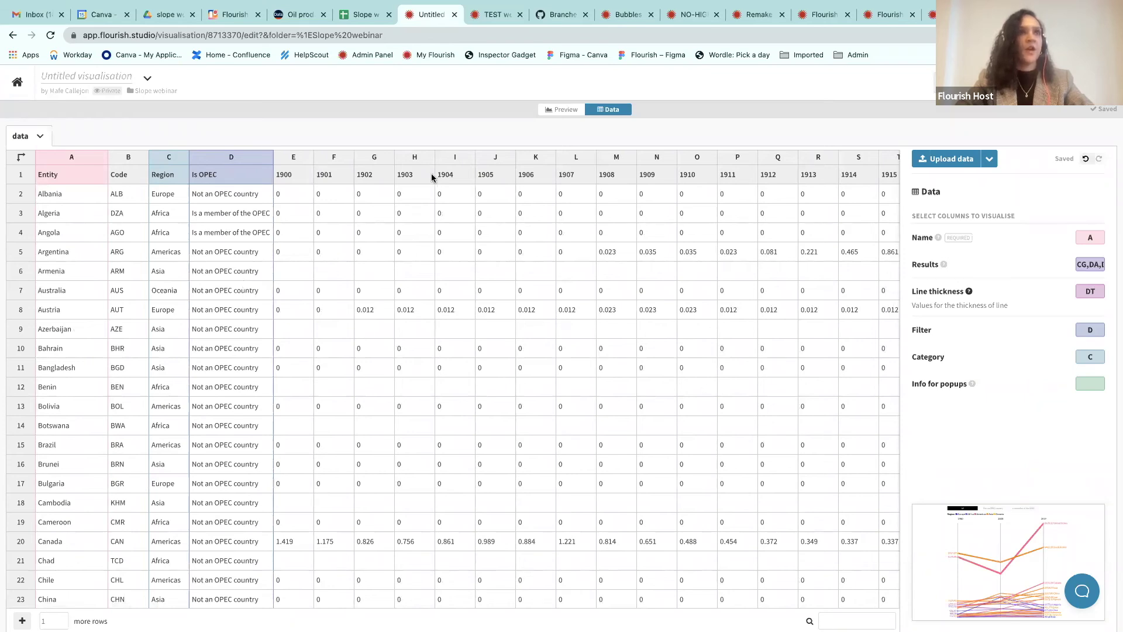
click(560, 112)
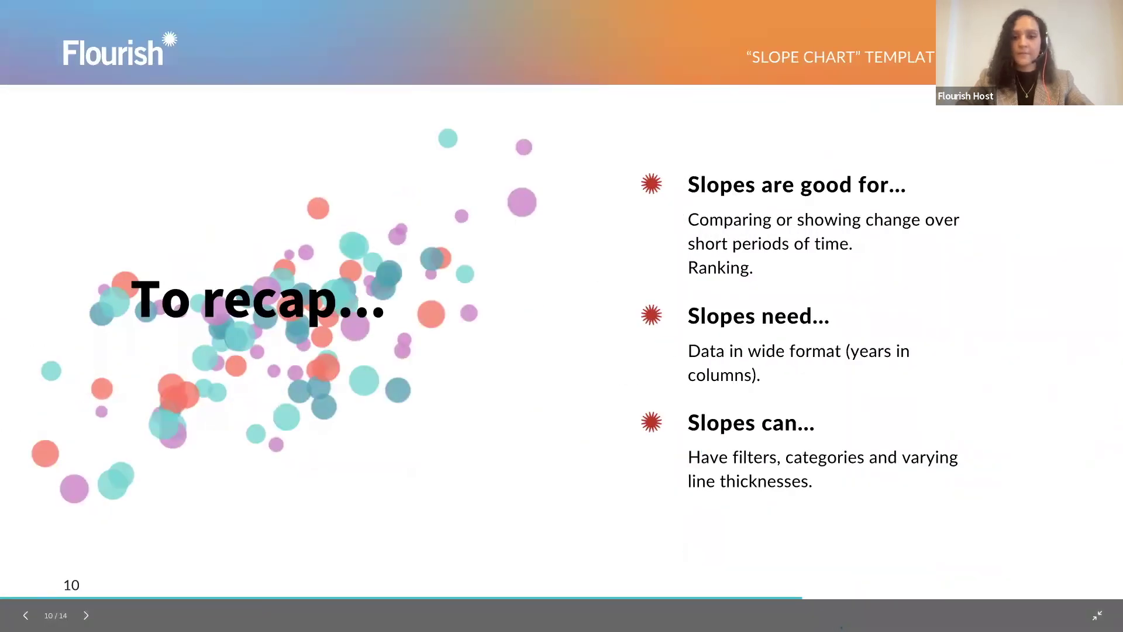
key(Right)
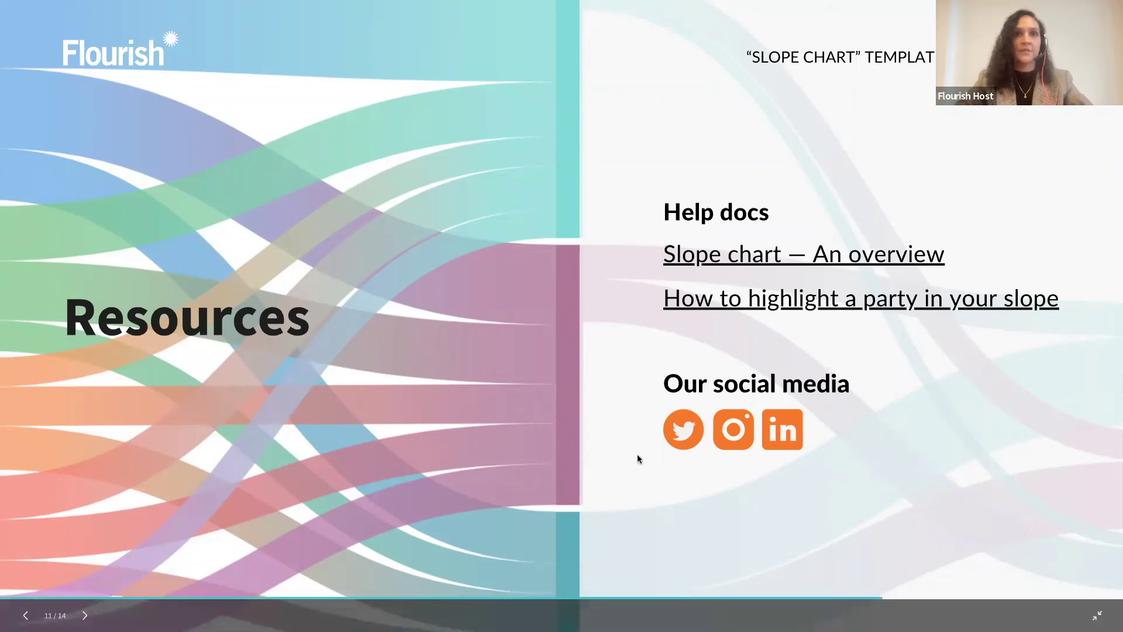
key(ctrl+Right)
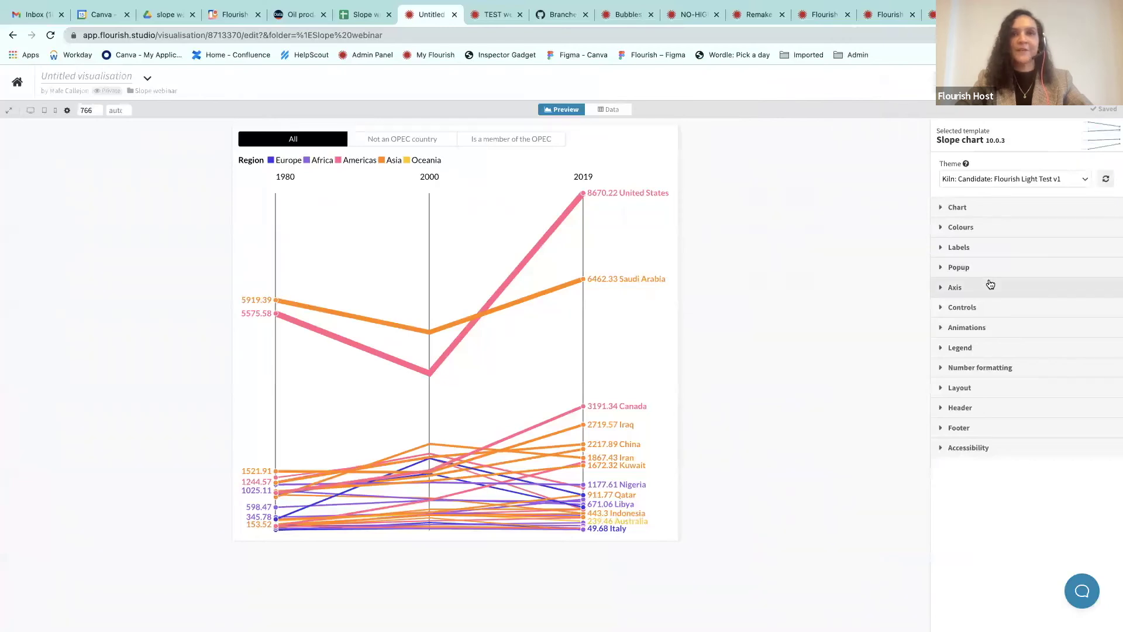
Step: Highlight the Canada, Iraq and Kuwait slopes and narrow the chart preview to a width of 692
click(965, 210)
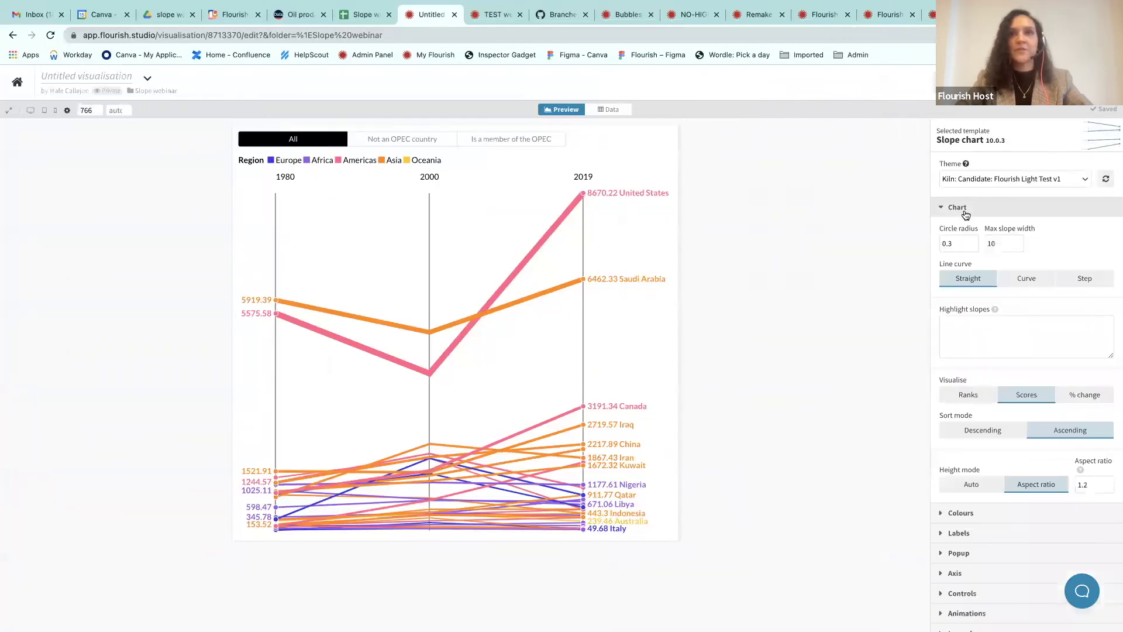
click(970, 323)
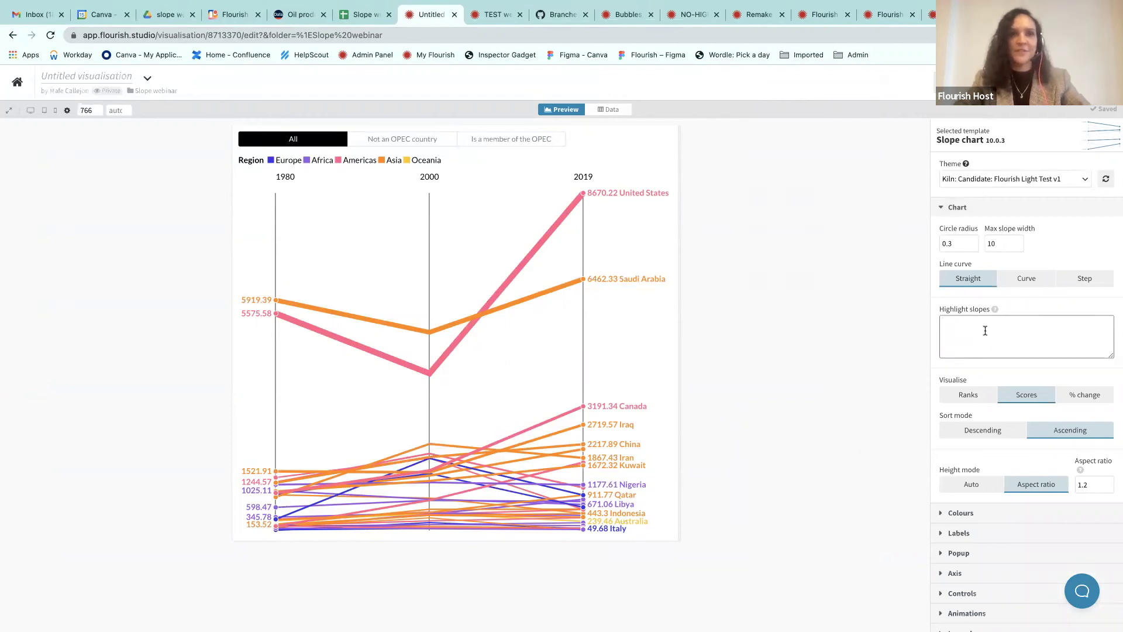
text(Cana)
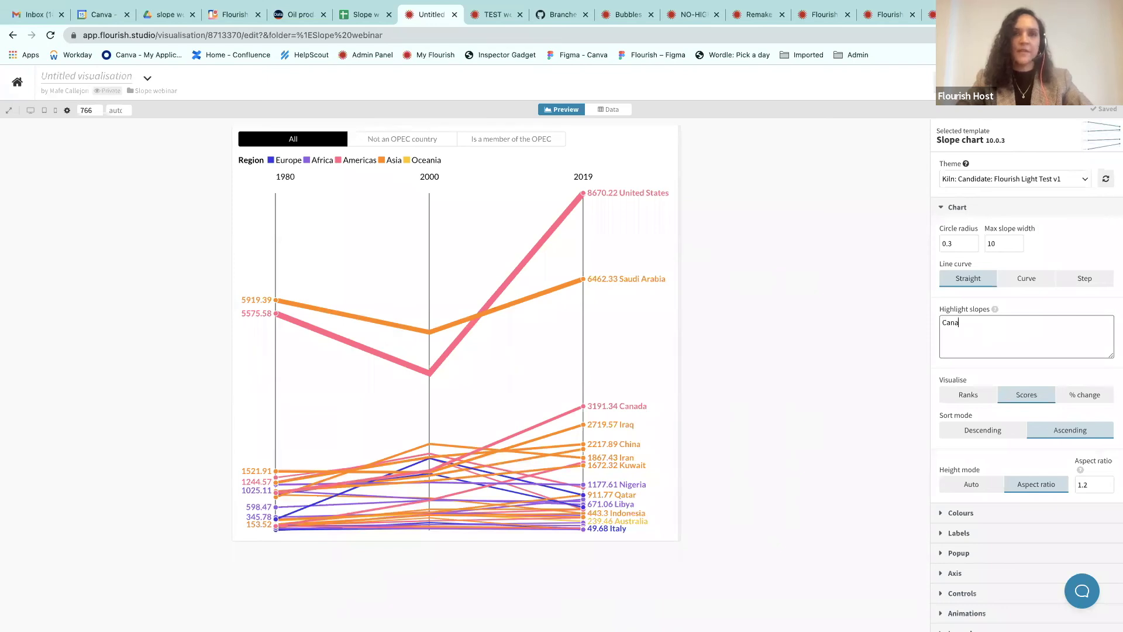
text(da Iraq)
key(Return)
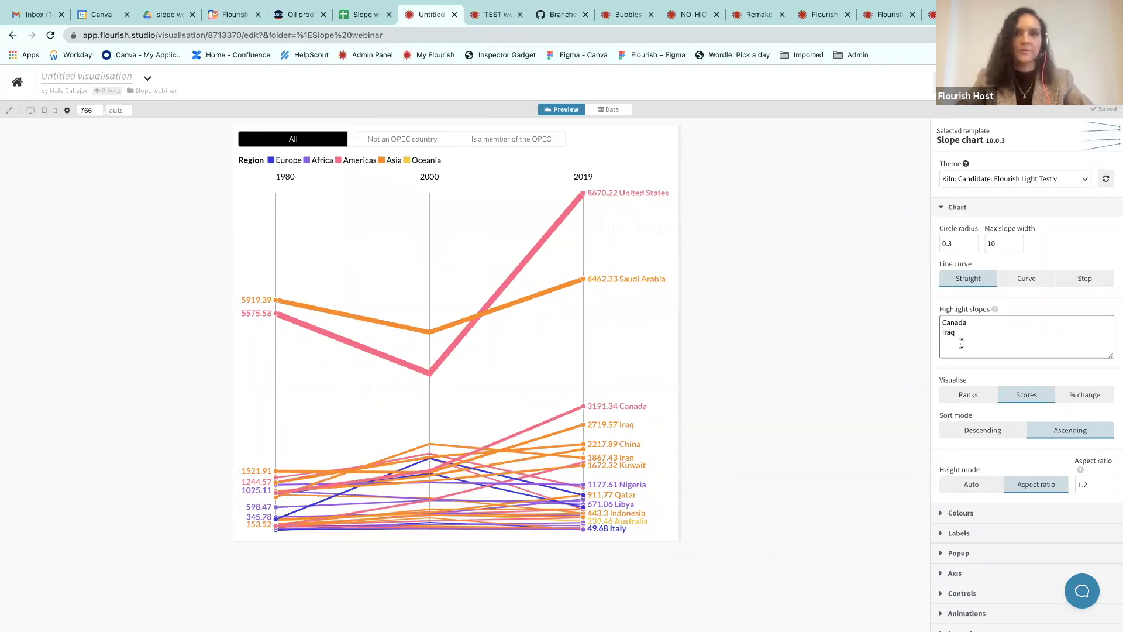
text(Kuwait)
click(815, 349)
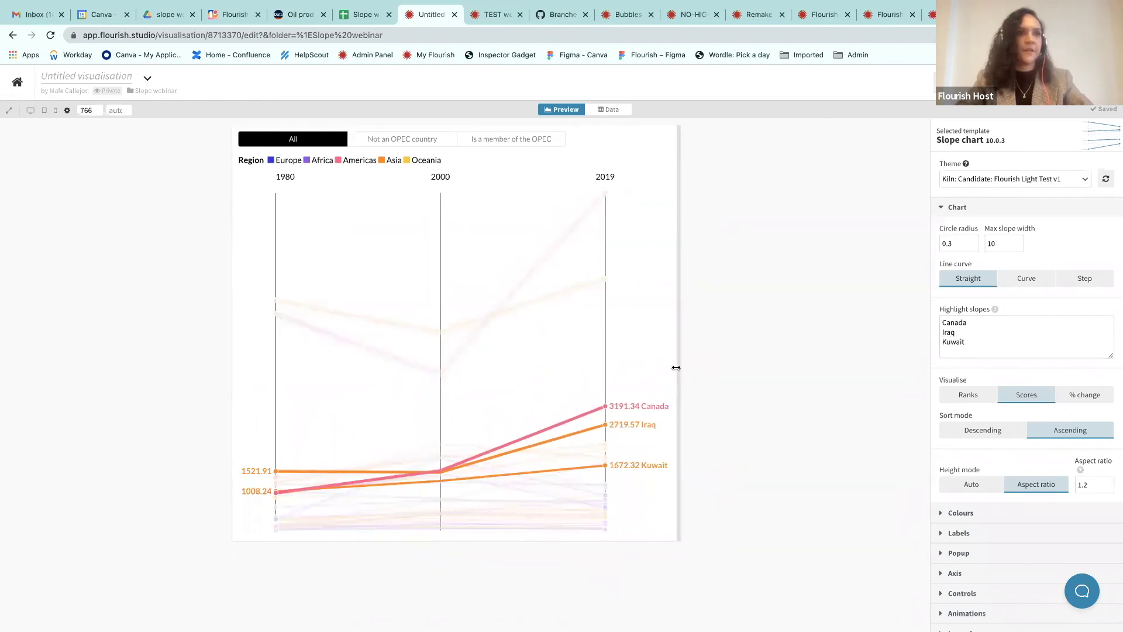
drag(677, 359, 657, 360)
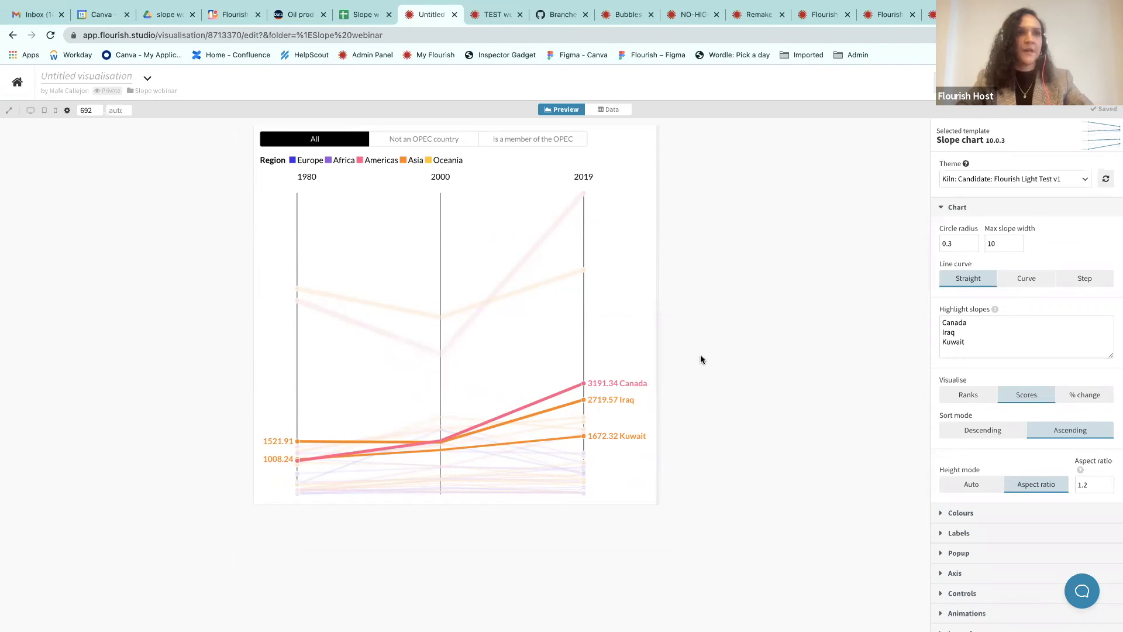
mouse_move(581, 219)
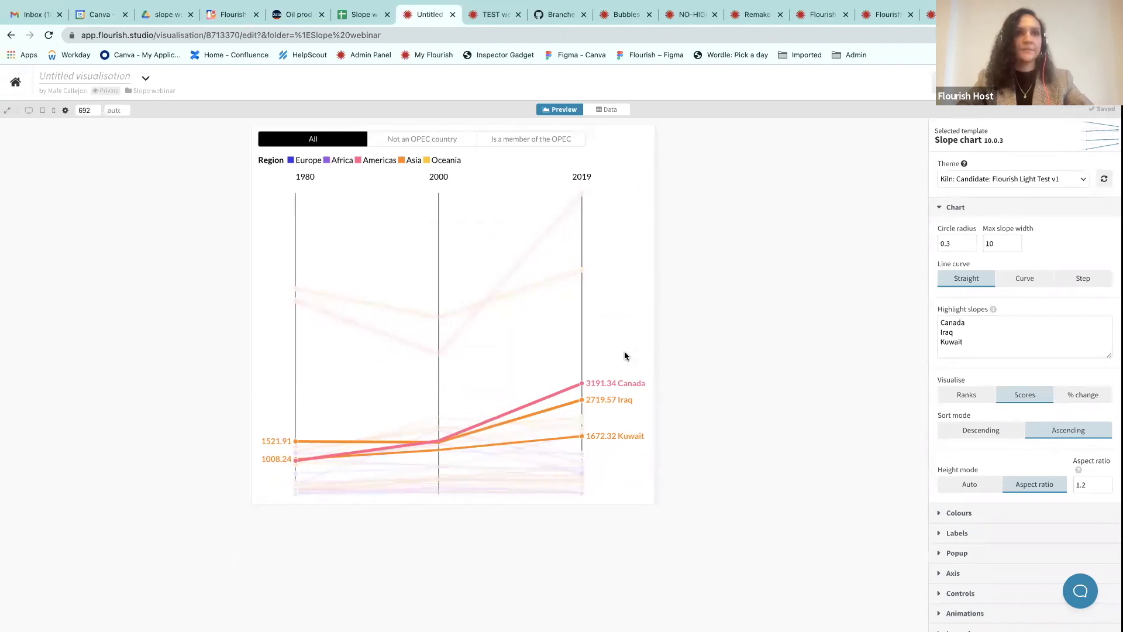
key(alt+Tab)
mouse_move(704, 612)
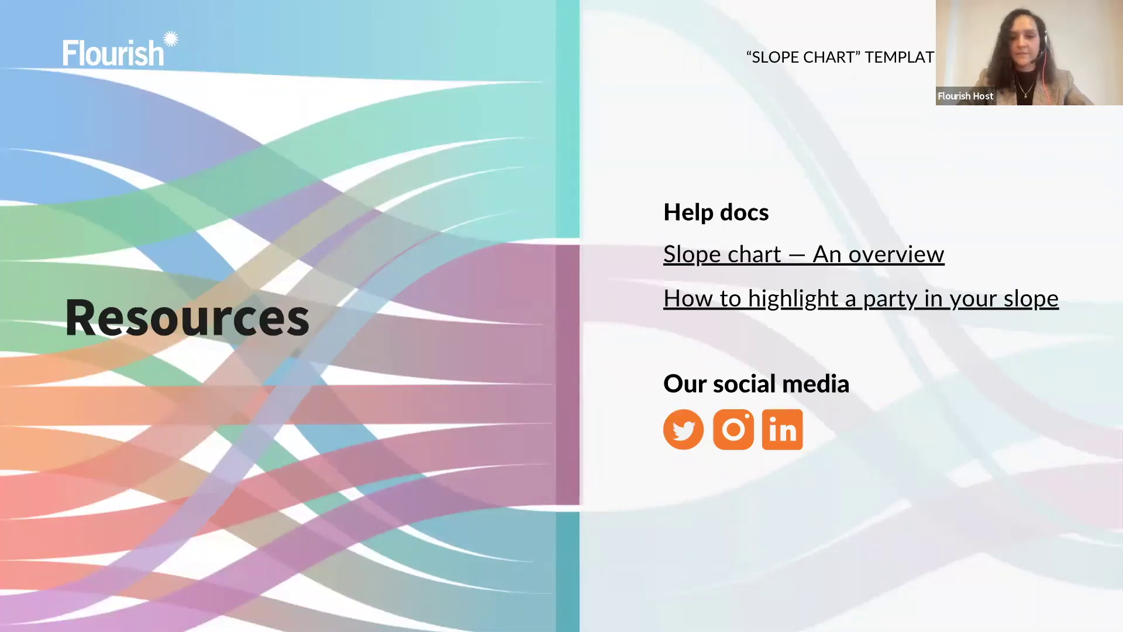
key(Right)
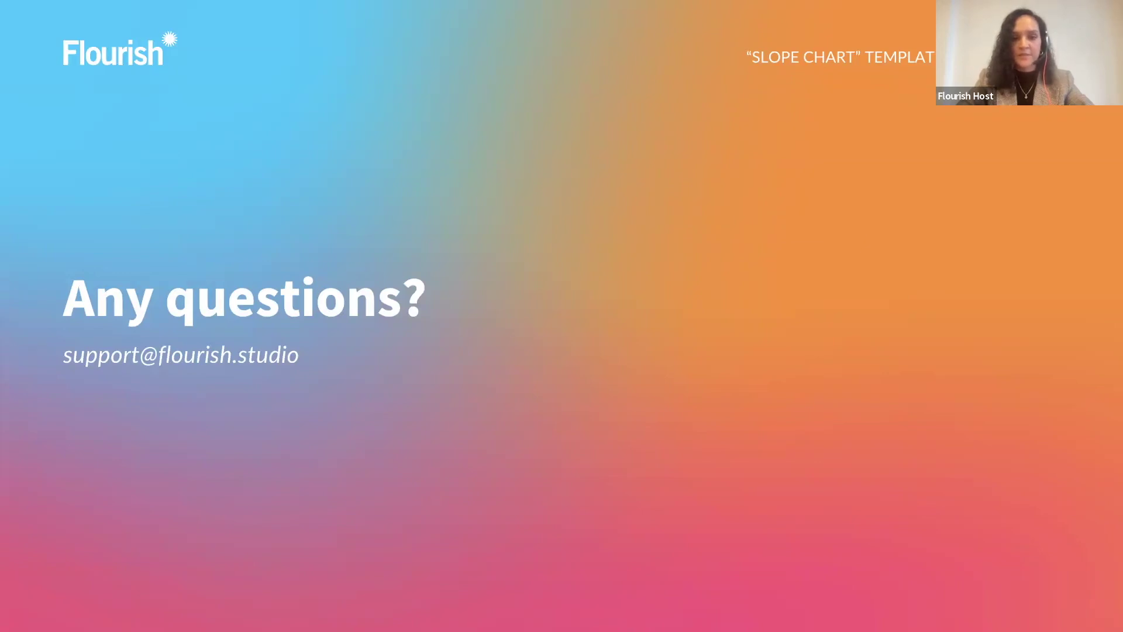
key(Right)
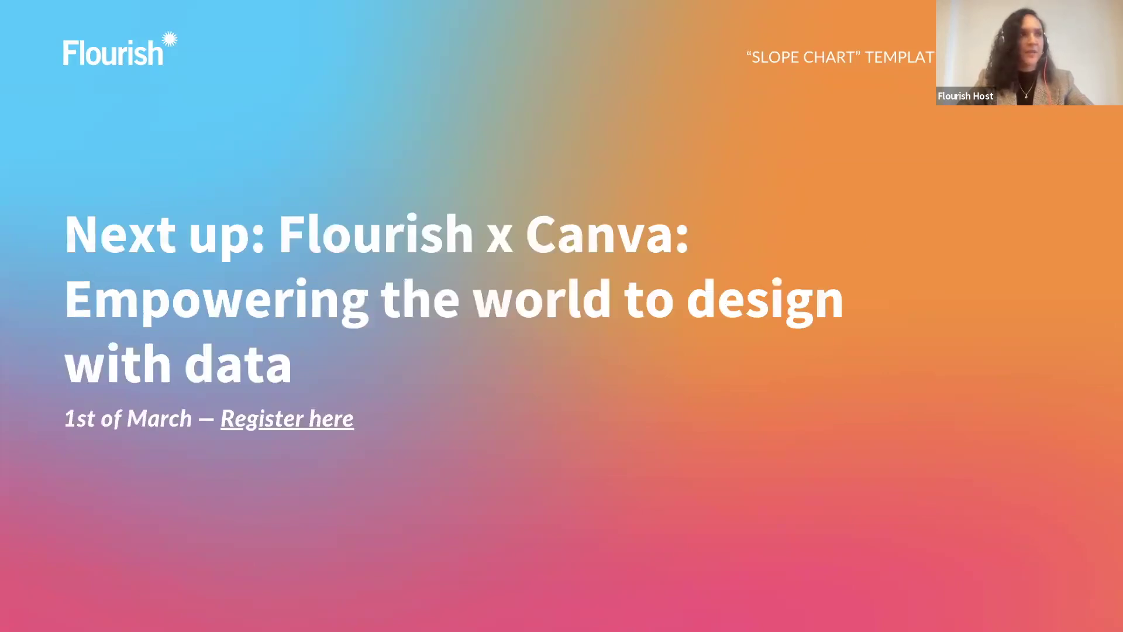
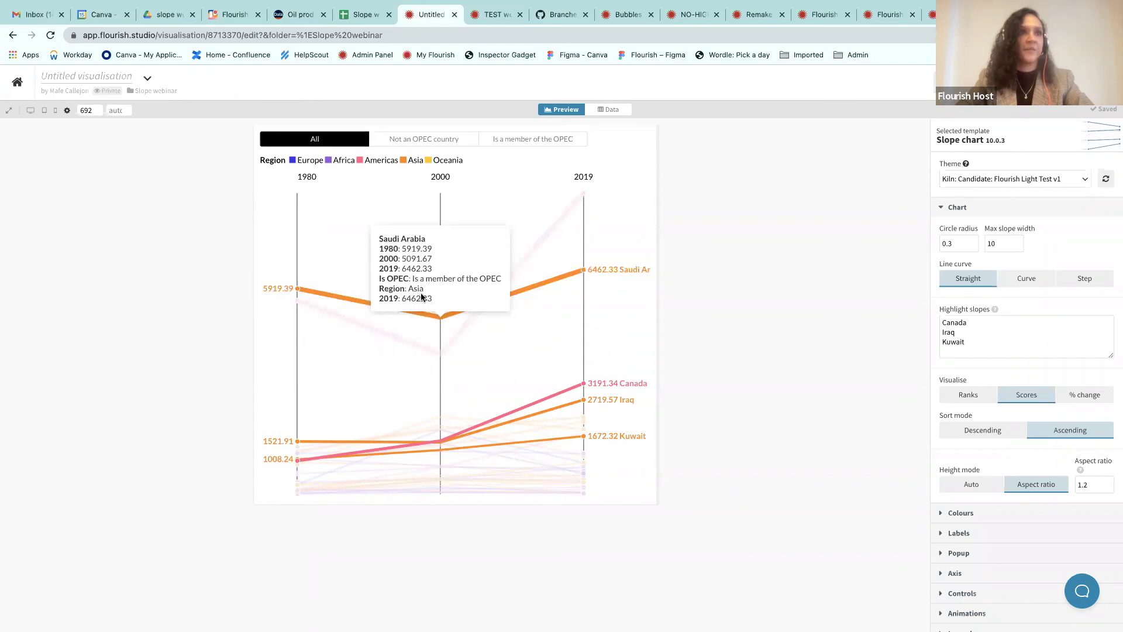
Step: View the data sheet's columns, return to the chart preview and inspect the United States line's popup
click(608, 110)
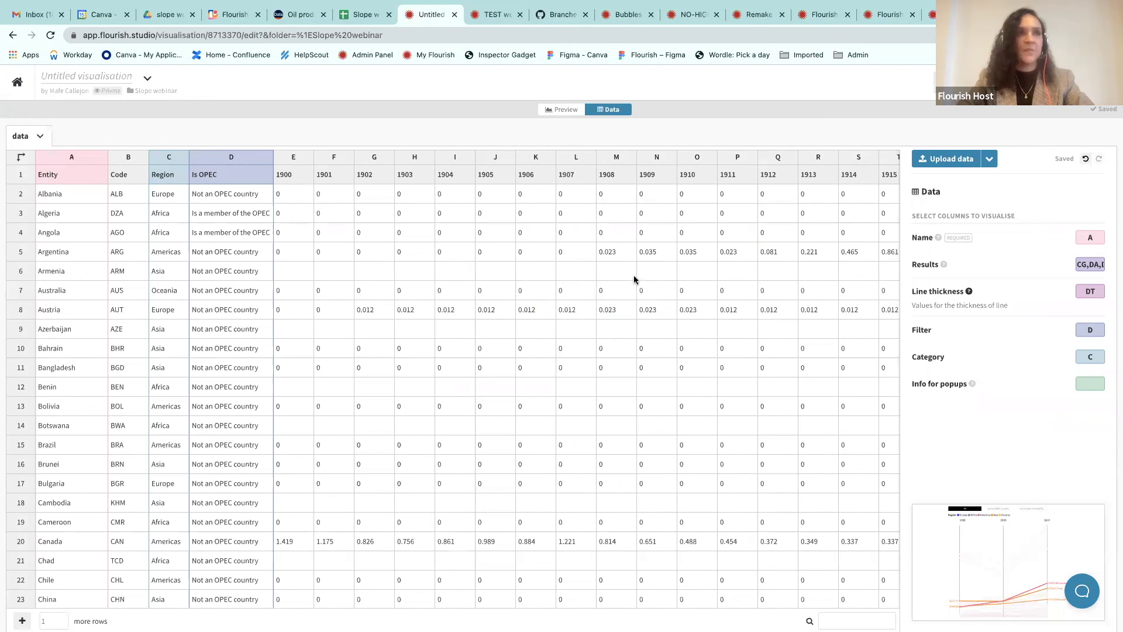
scroll(634, 280, right, 3)
scroll(584, 190, left, 1)
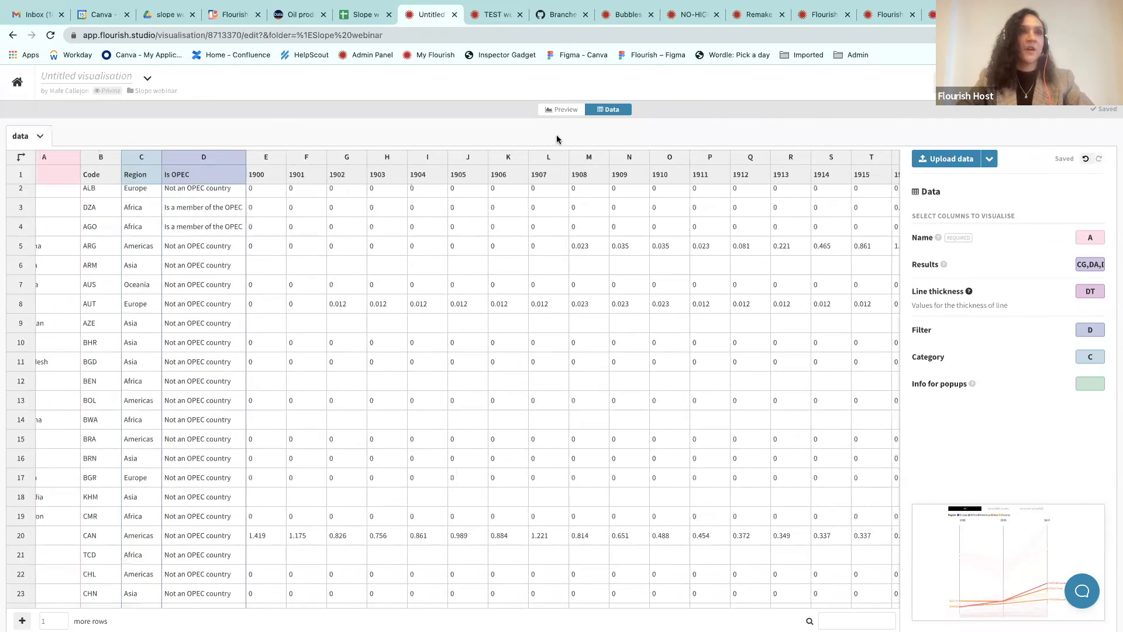
click(561, 110)
mouse_move(446, 351)
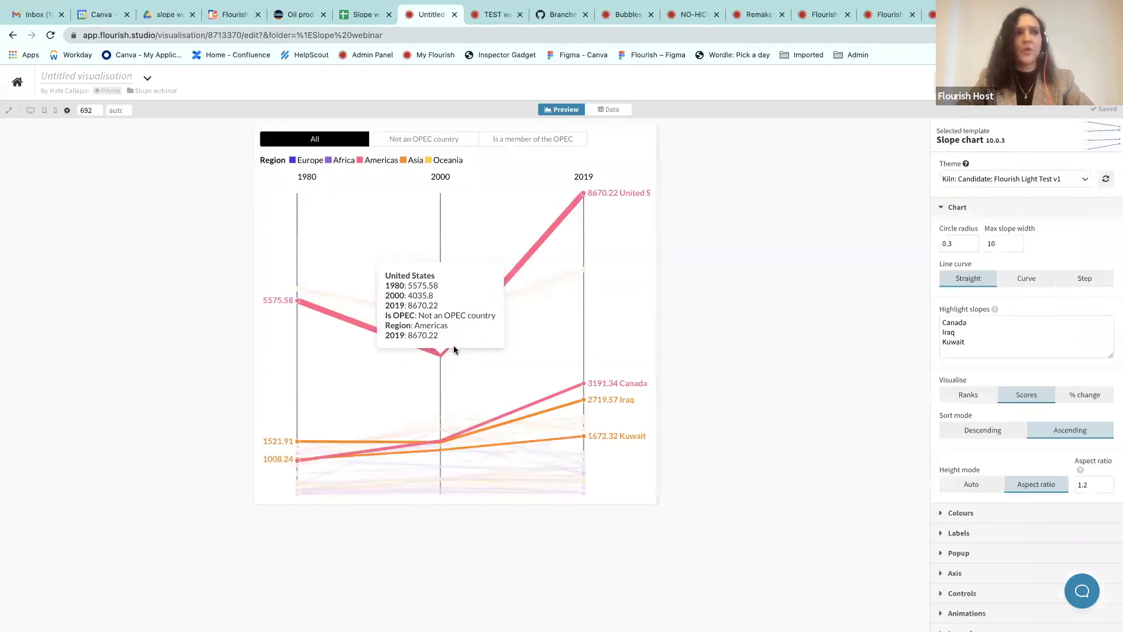
Step: Examine the Auto and Custom content options for popups and review the column assignments in the data sheet
click(957, 208)
click(985, 270)
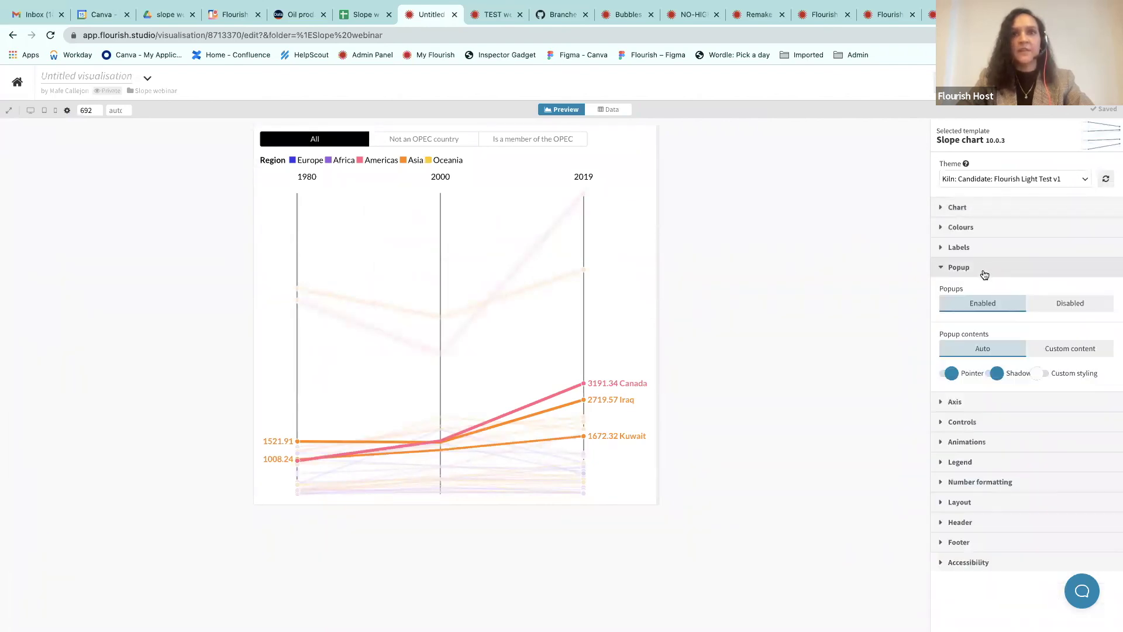
click(1048, 350)
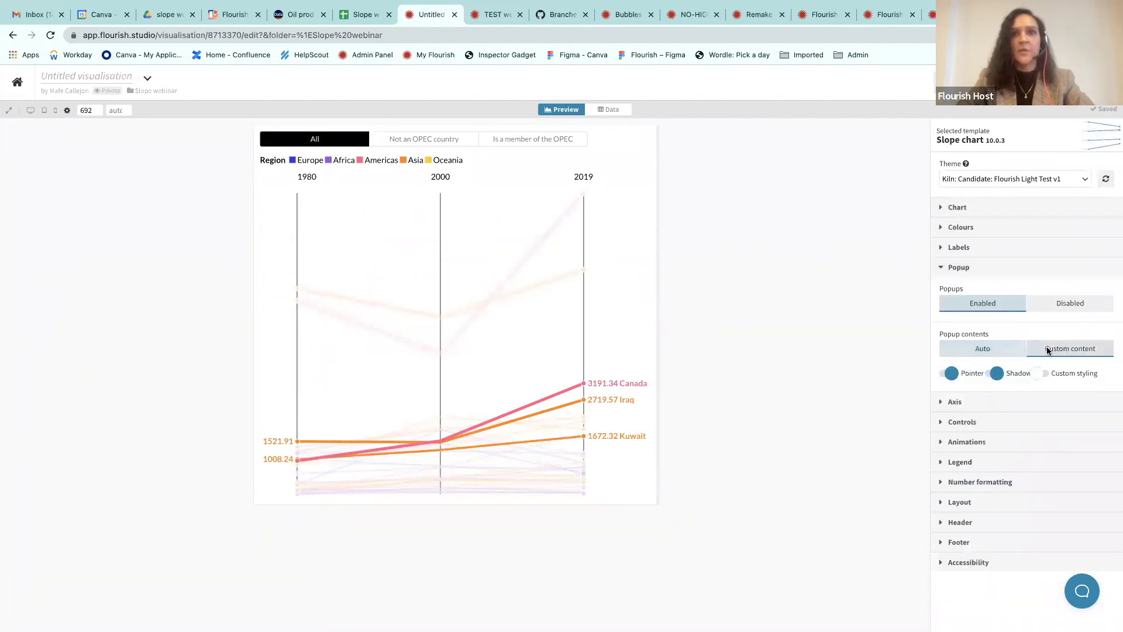
click(994, 355)
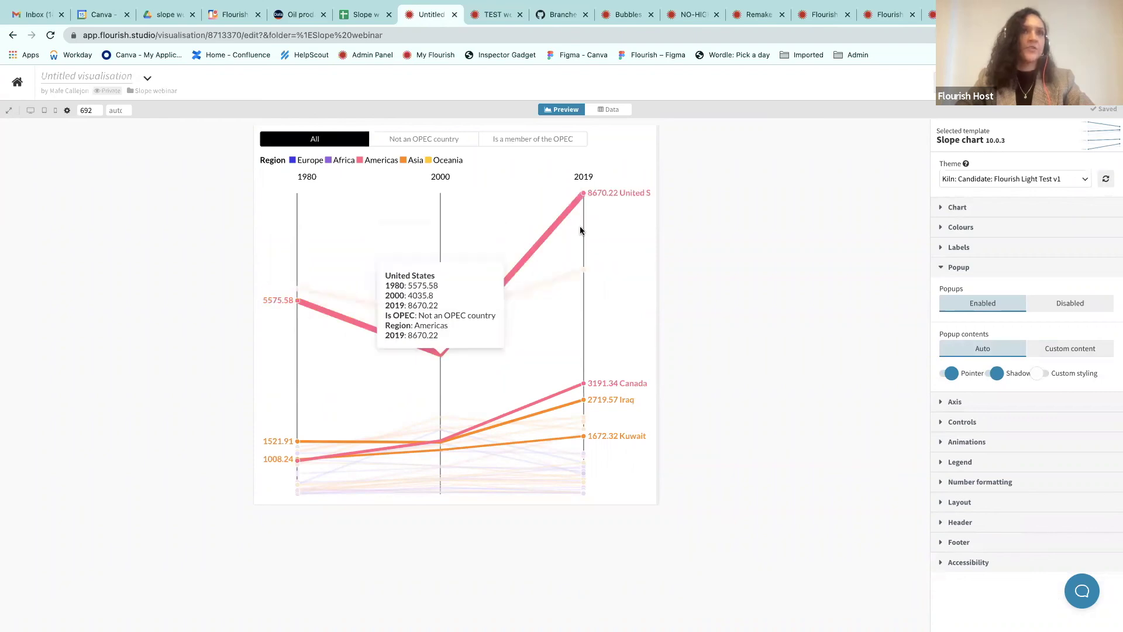
click(612, 110)
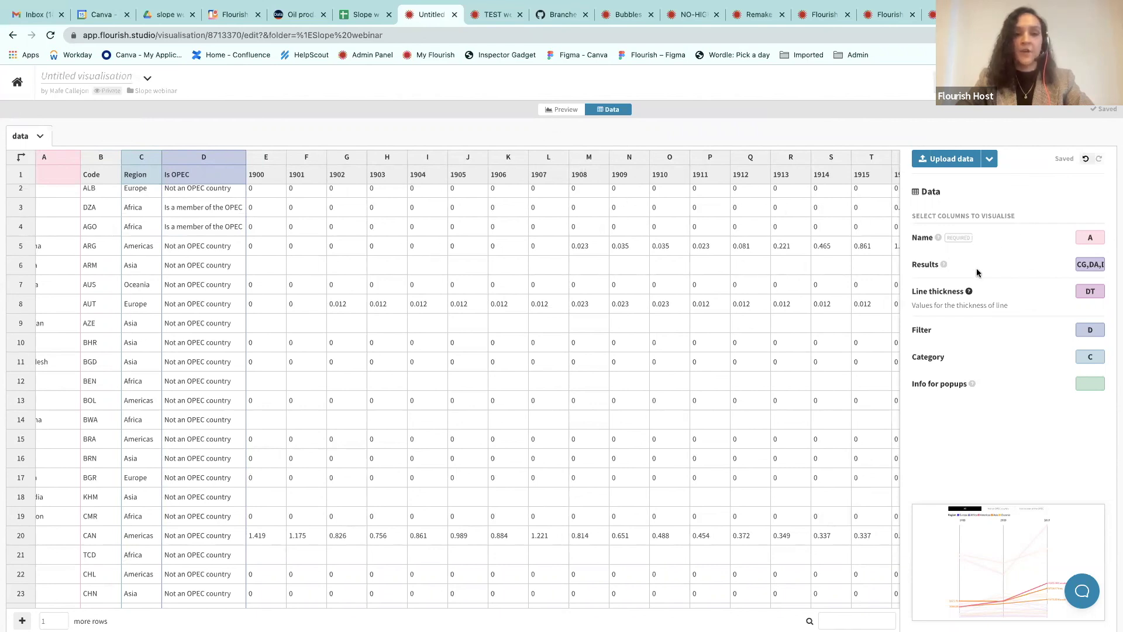
click(562, 109)
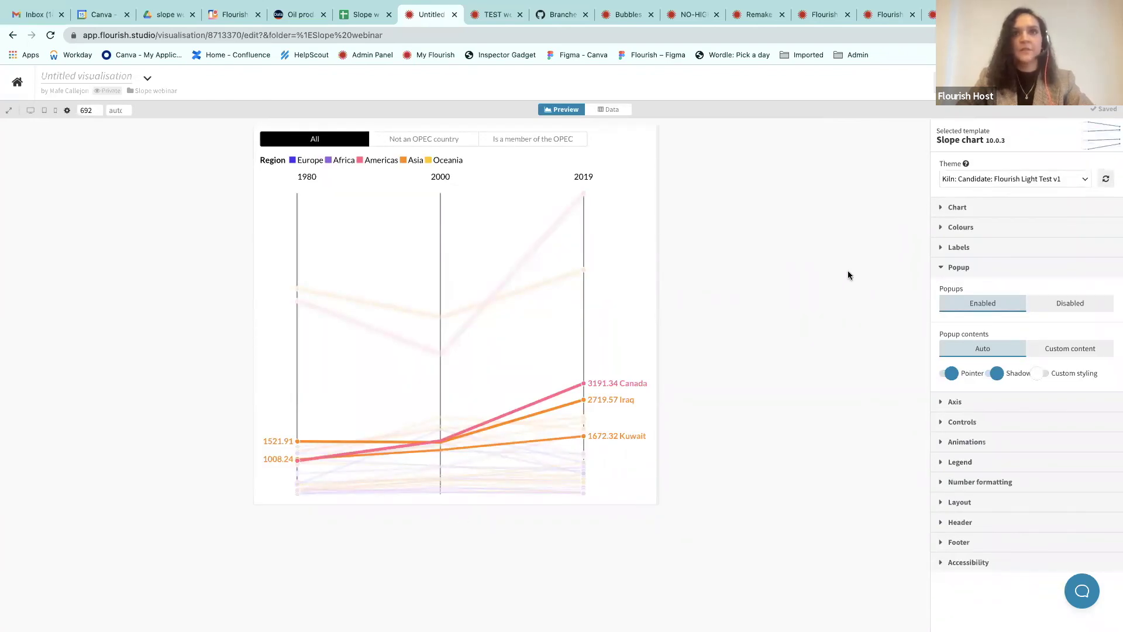
Step: Clear the Line thickness column in the data sheet and return to the chart preview
click(960, 267)
click(962, 209)
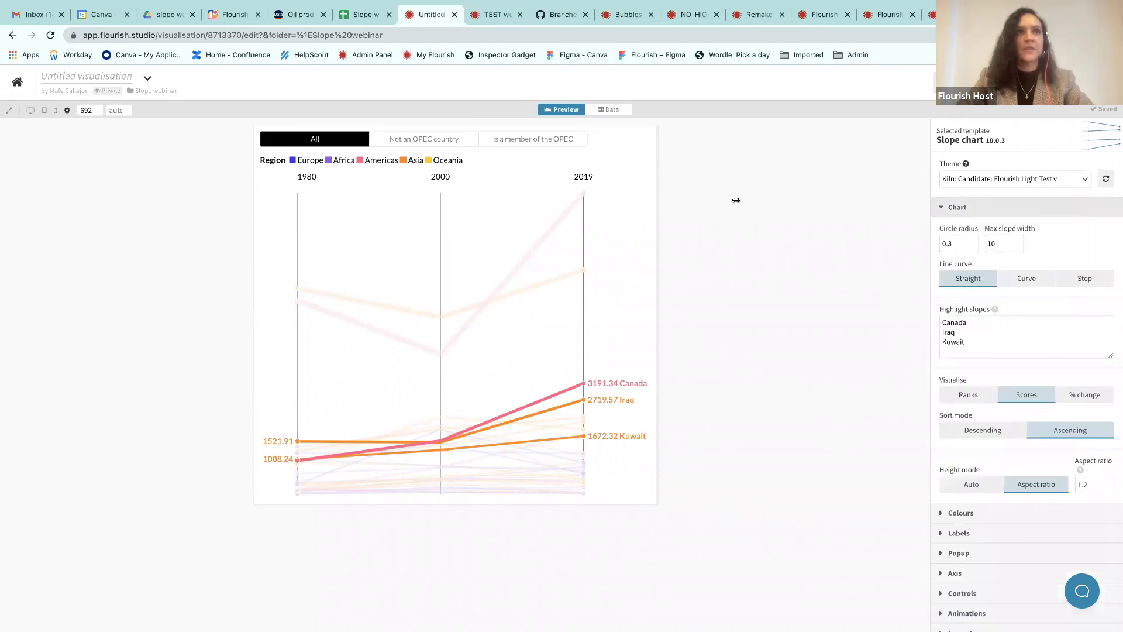
click(612, 110)
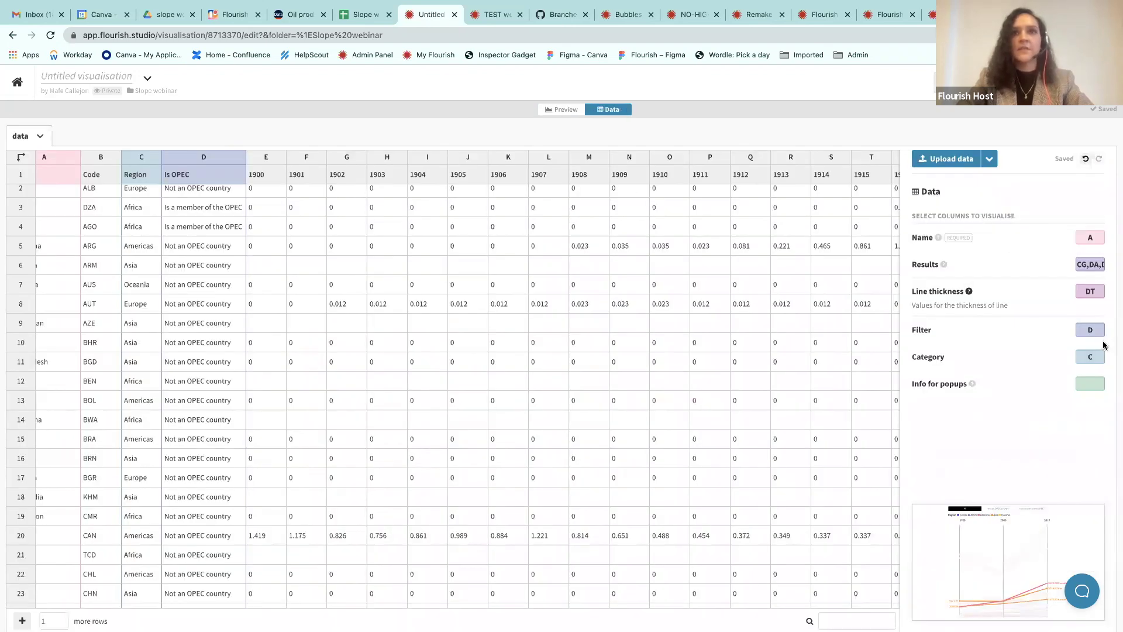
double_click(1088, 291)
key(BackSpace)
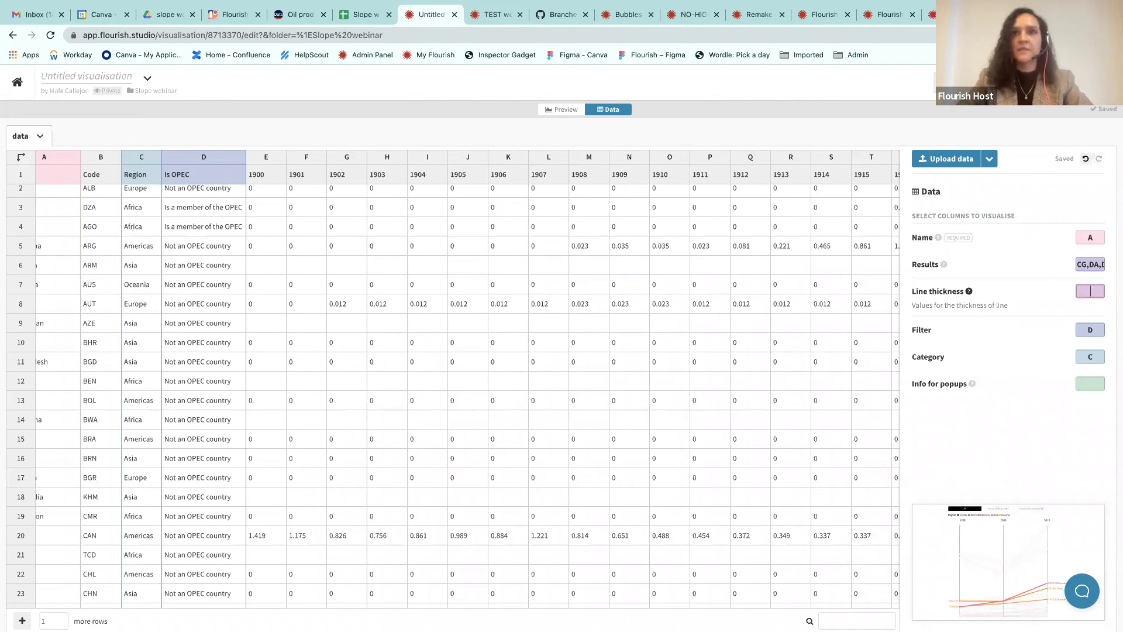
click(560, 109)
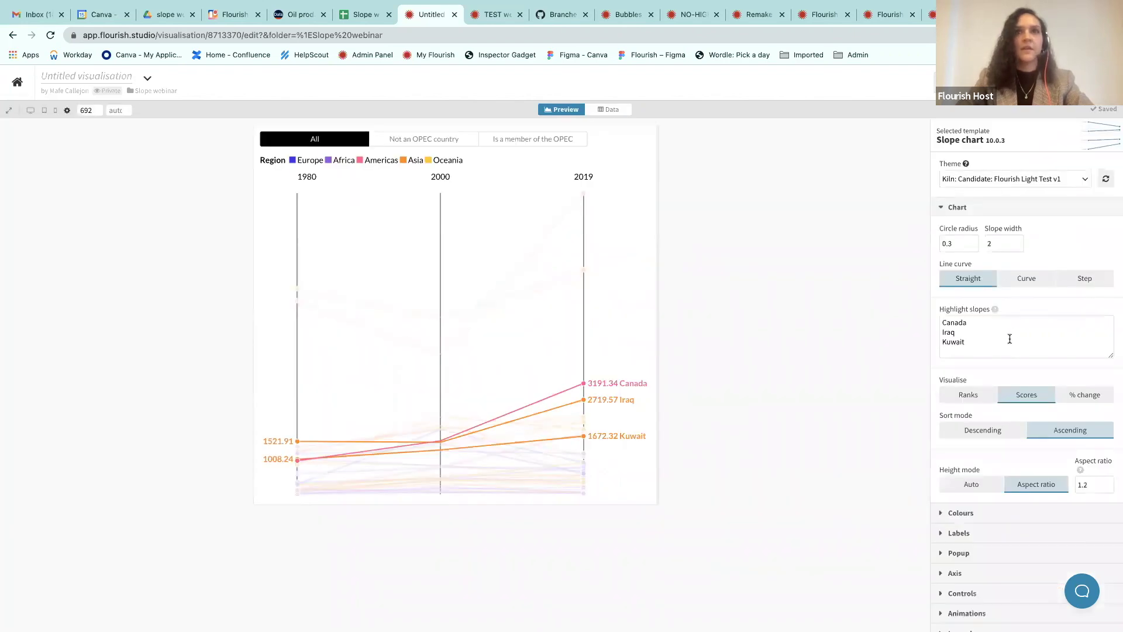
Step: Remove all countries from Highlight slopes and visualise the slope chart as Ranks
click(1004, 346)
key(ctrl+a)
key(BackSpace)
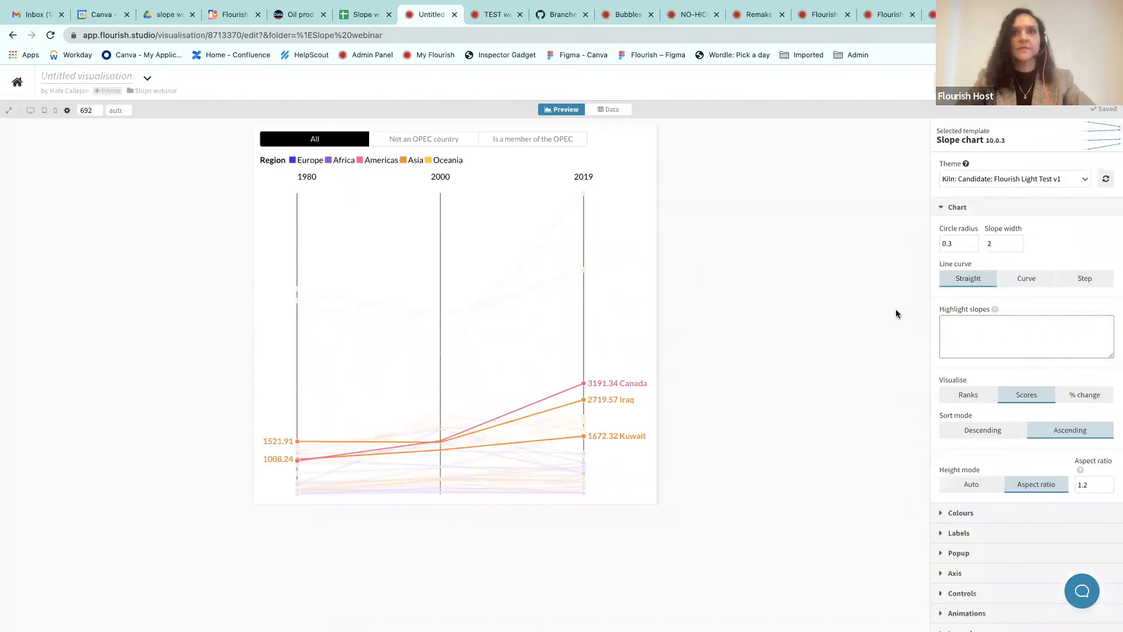
click(985, 210)
click(985, 211)
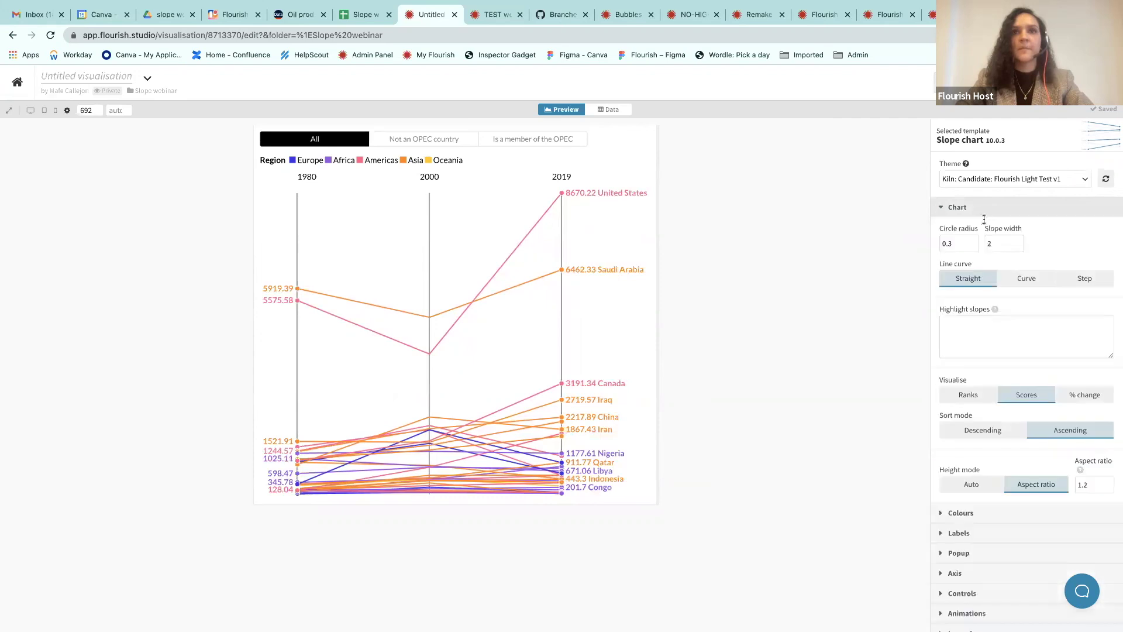
click(966, 397)
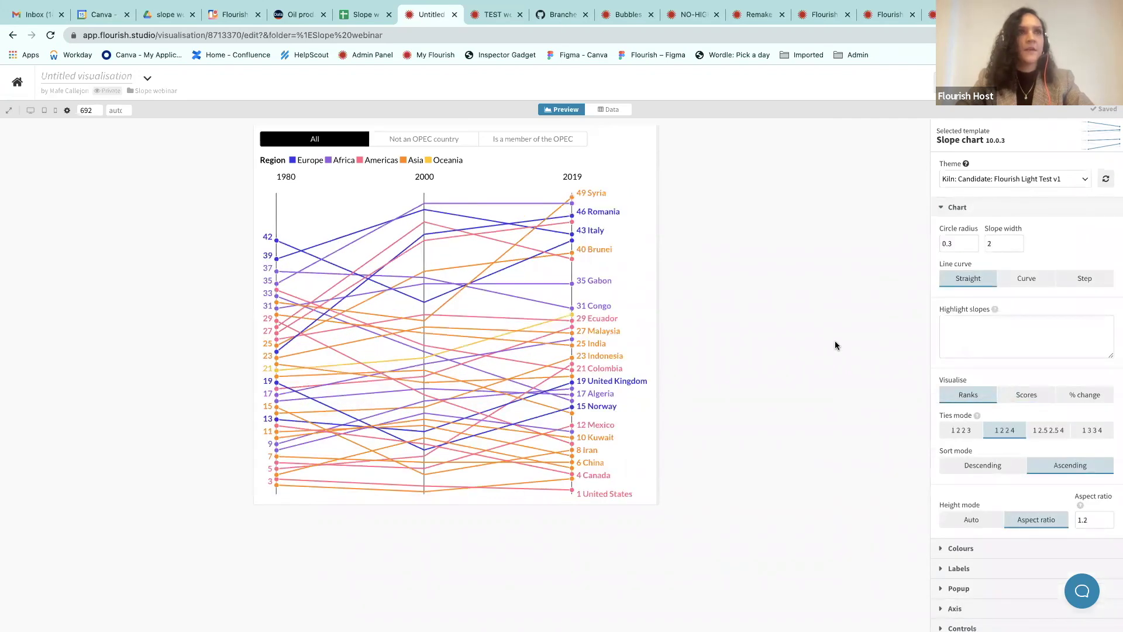
mouse_move(435, 246)
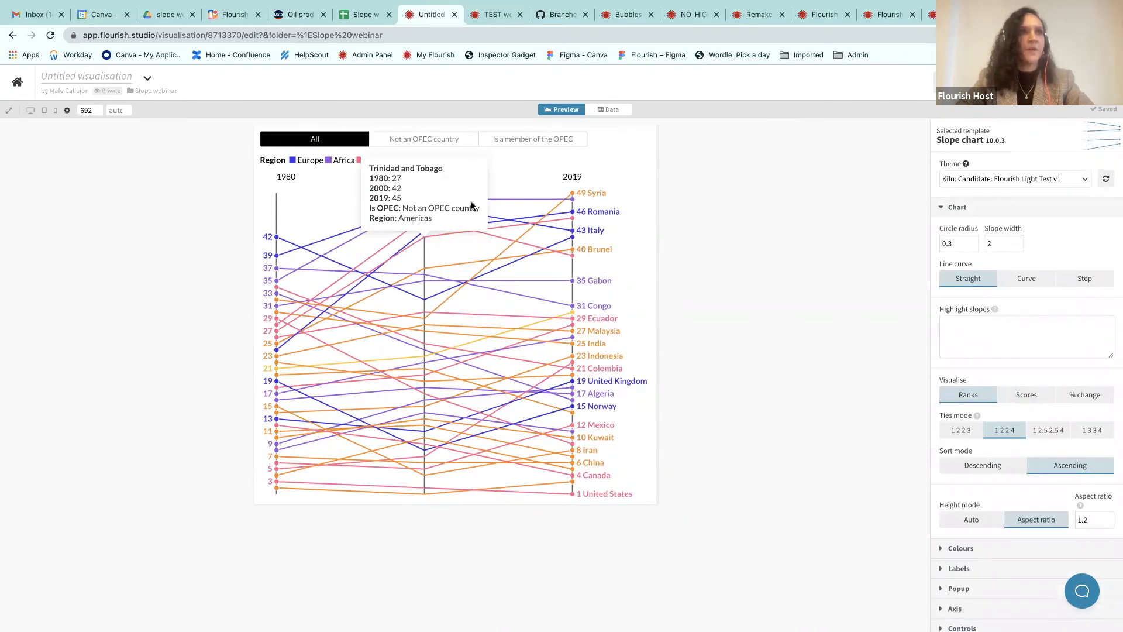
Step: Remove column CG from Results, keeping DA and DT, and return to the chart preview
click(618, 112)
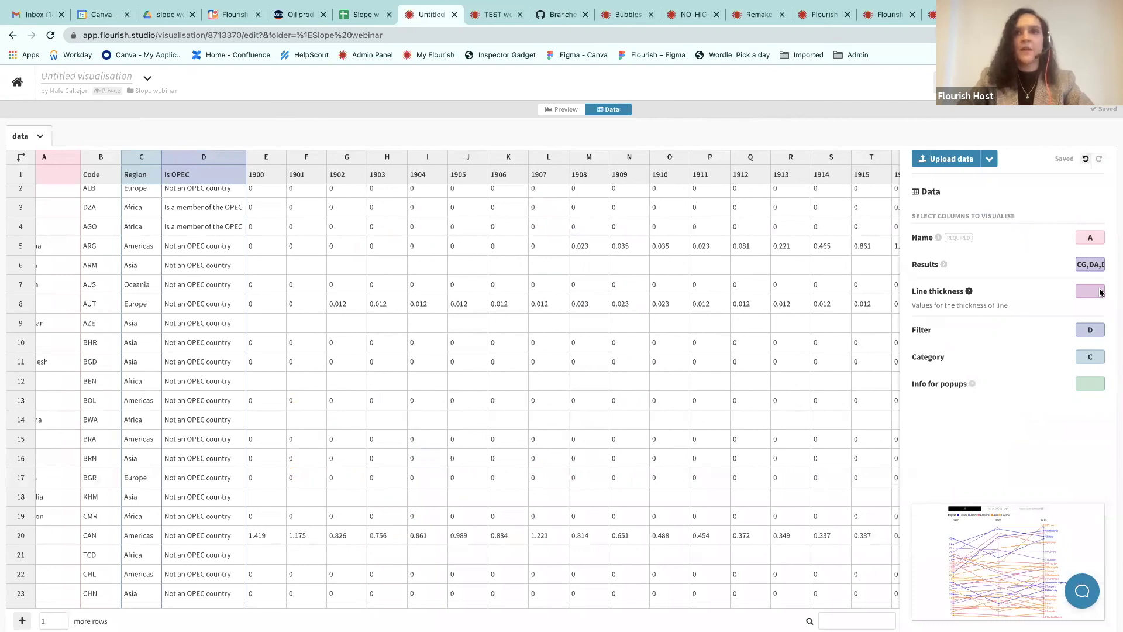
key(BackSpace)
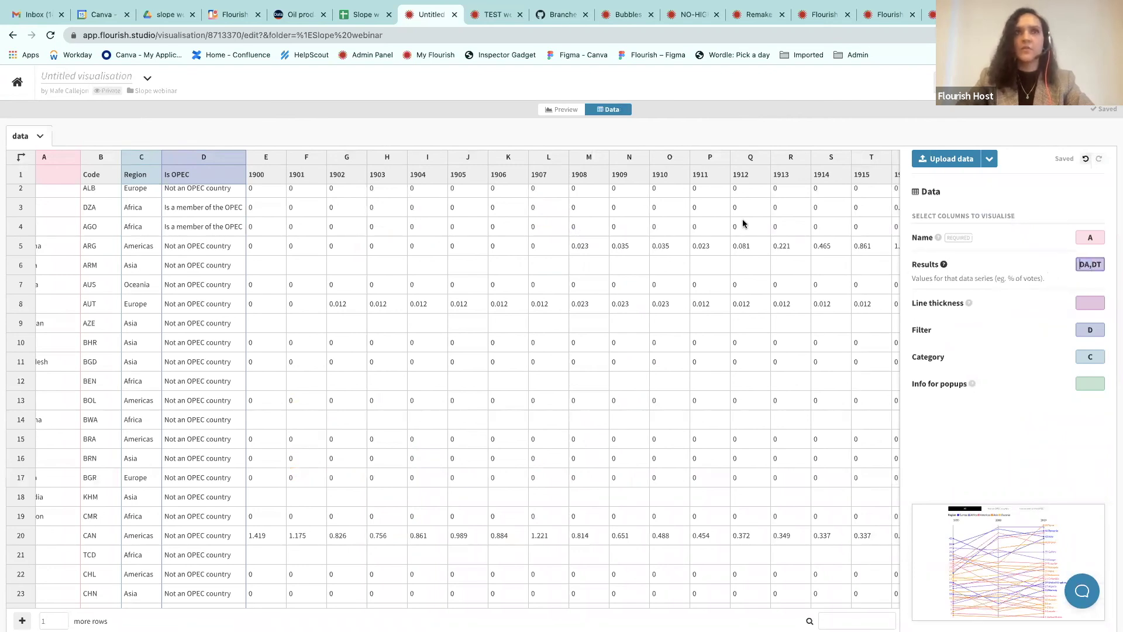
click(561, 112)
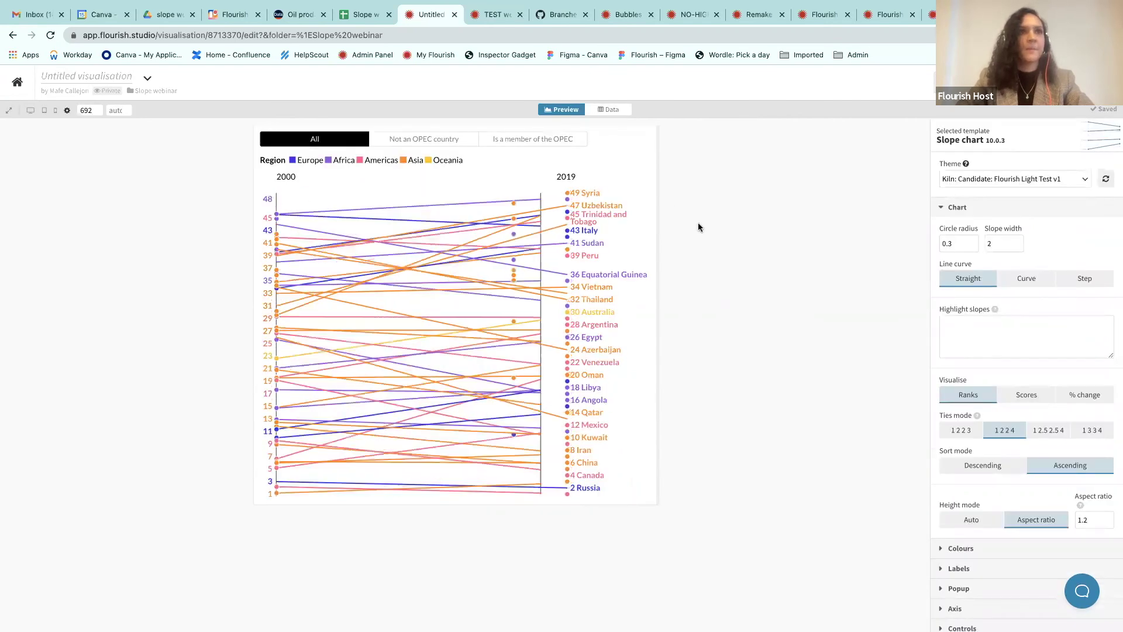
Step: Narrow the chart preview to a width of 634 and sort the ranks in Descending order
drag(655, 273, 638, 275)
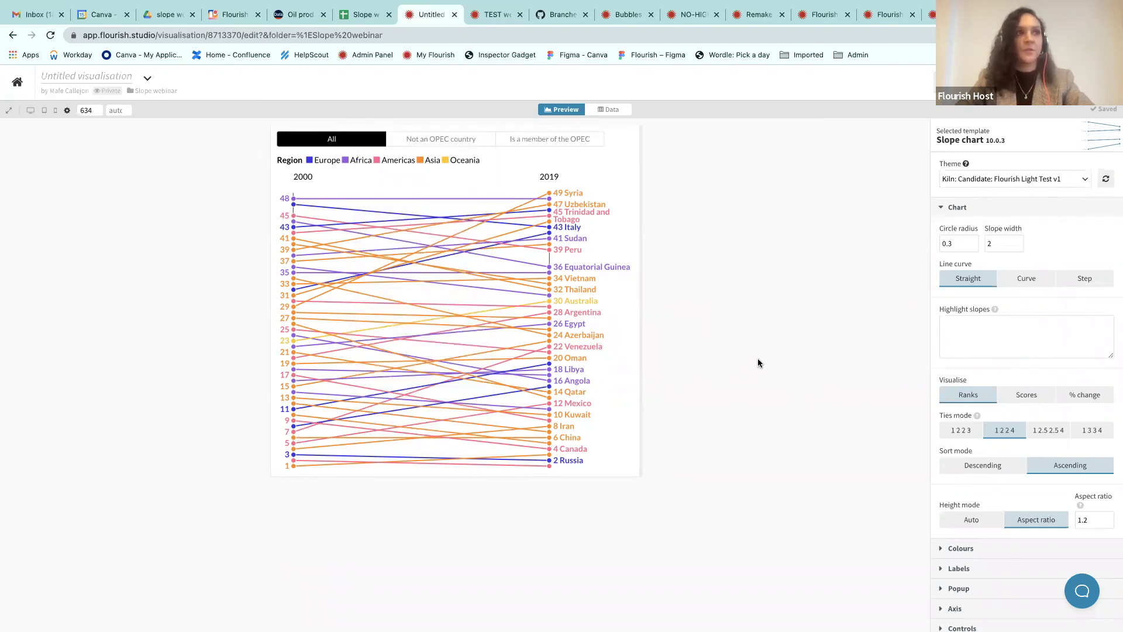
click(984, 468)
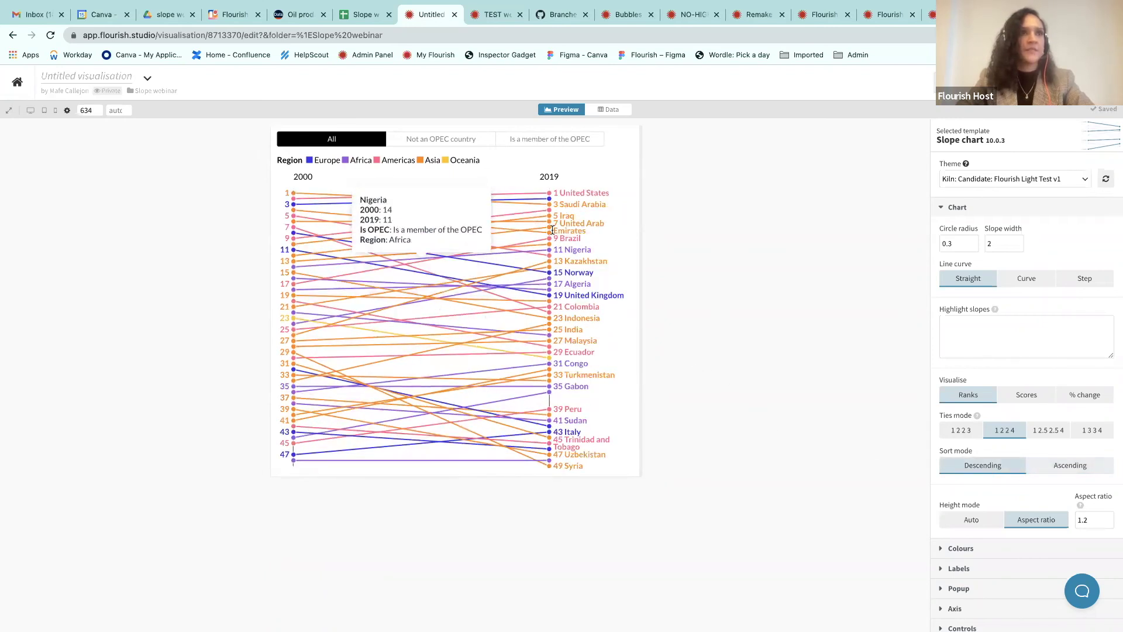
mouse_move(549, 195)
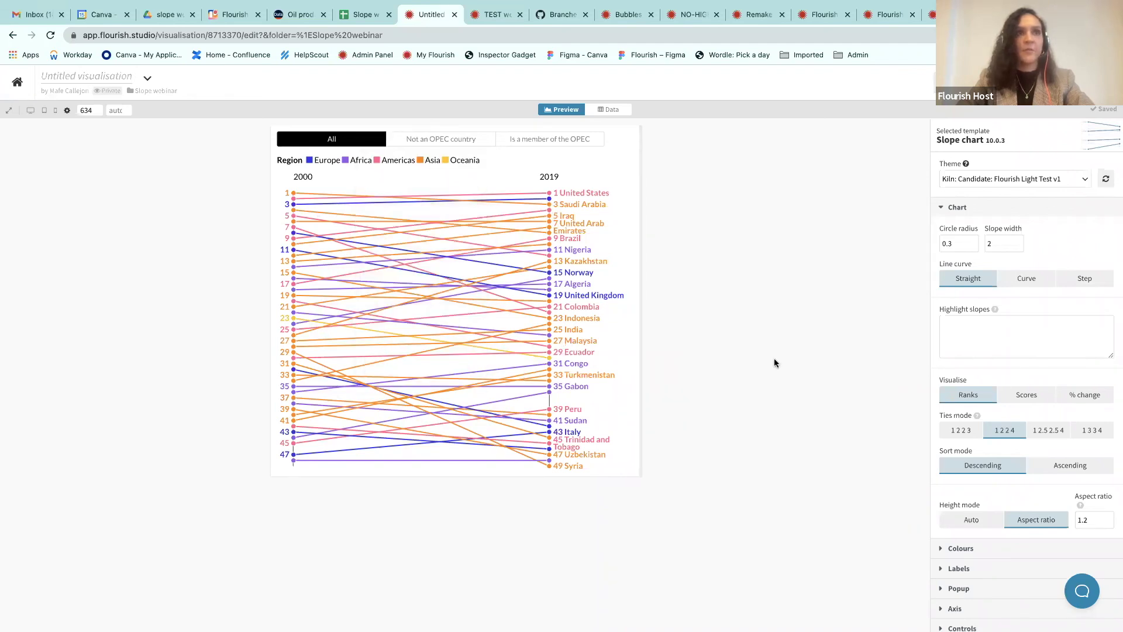
Step: Visualise the slope chart as % change and widen the chart preview to 736
click(1086, 402)
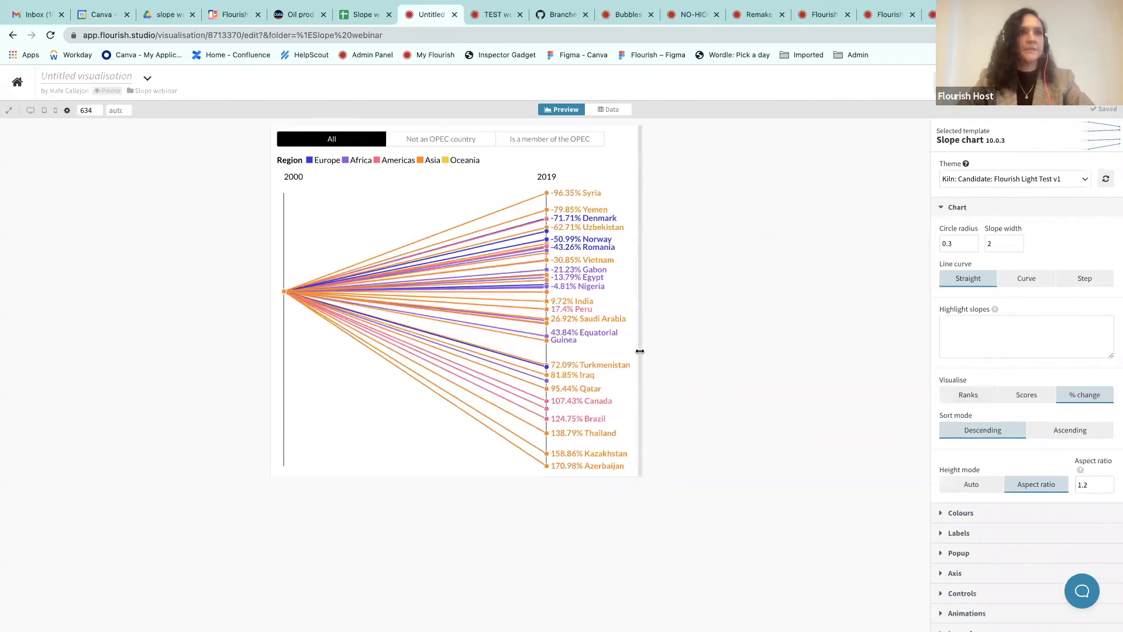
drag(640, 351, 669, 351)
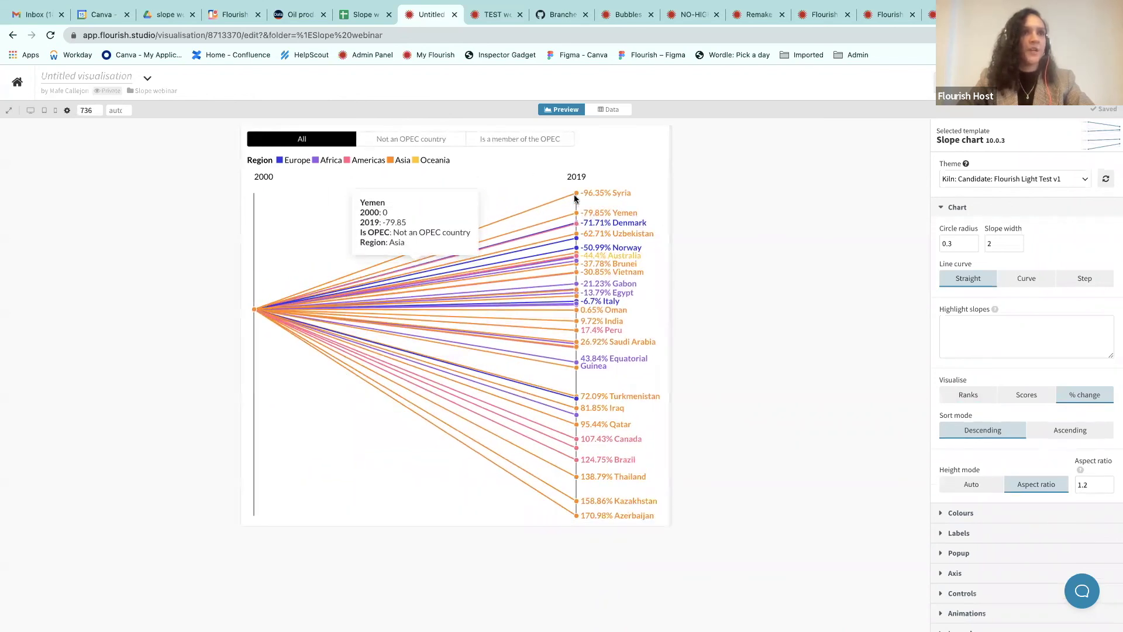
Step: Sort the % change slopes in Ascending order and set the Results columns to DQ,DT in the data sheet
click(1062, 429)
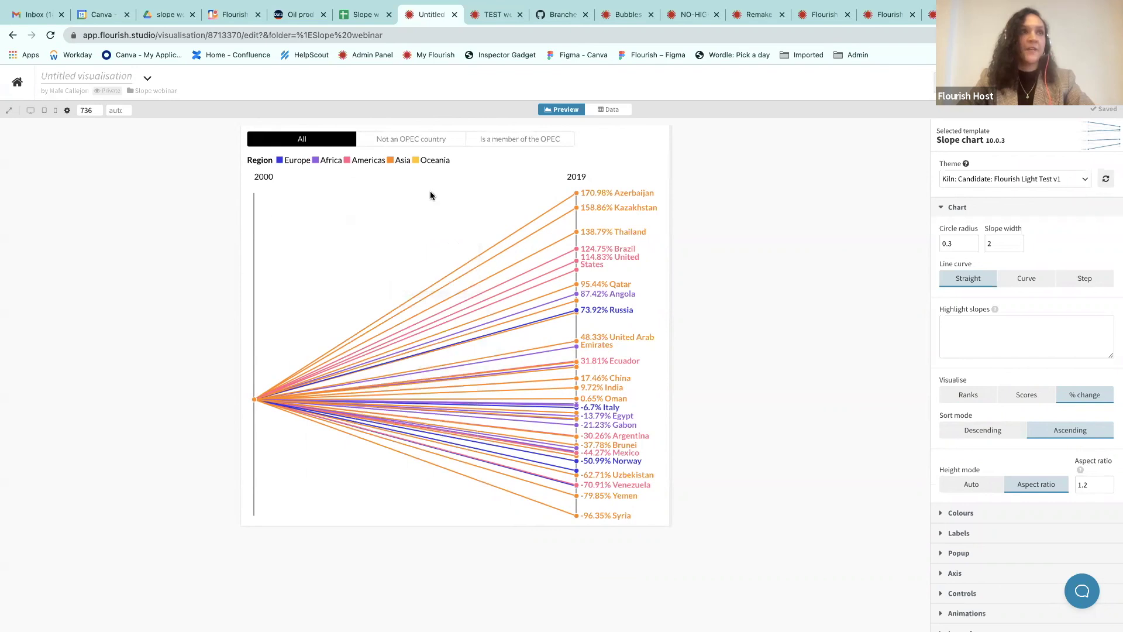
click(612, 111)
scroll(634, 248, right, 20)
scroll(636, 254, right, 20)
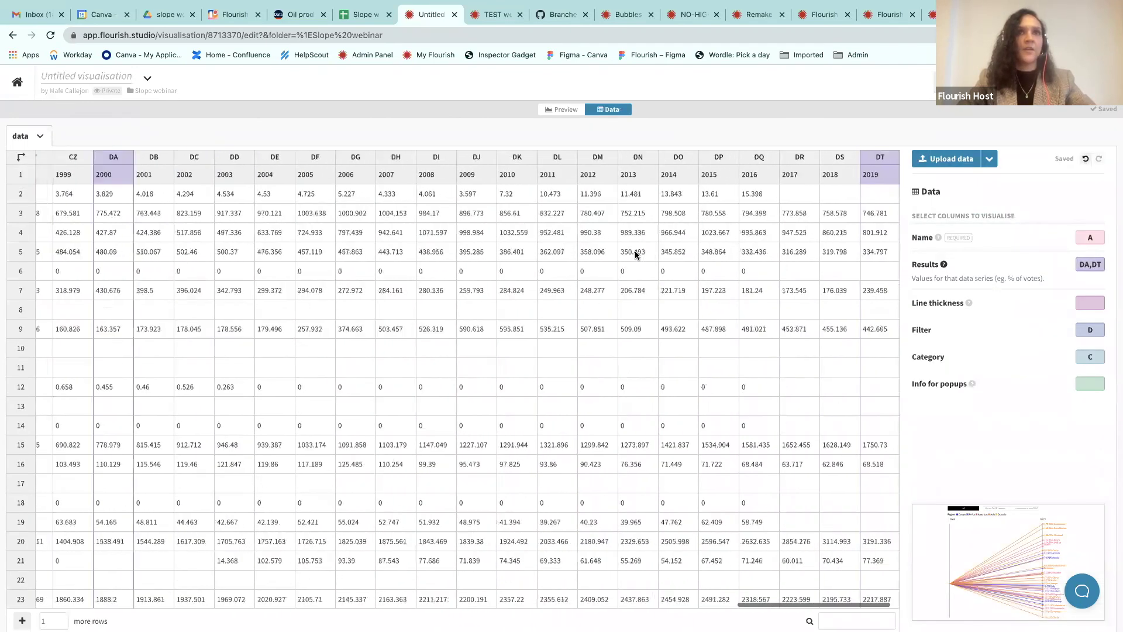
click(1089, 266)
key(BackSpace)
text(Q)
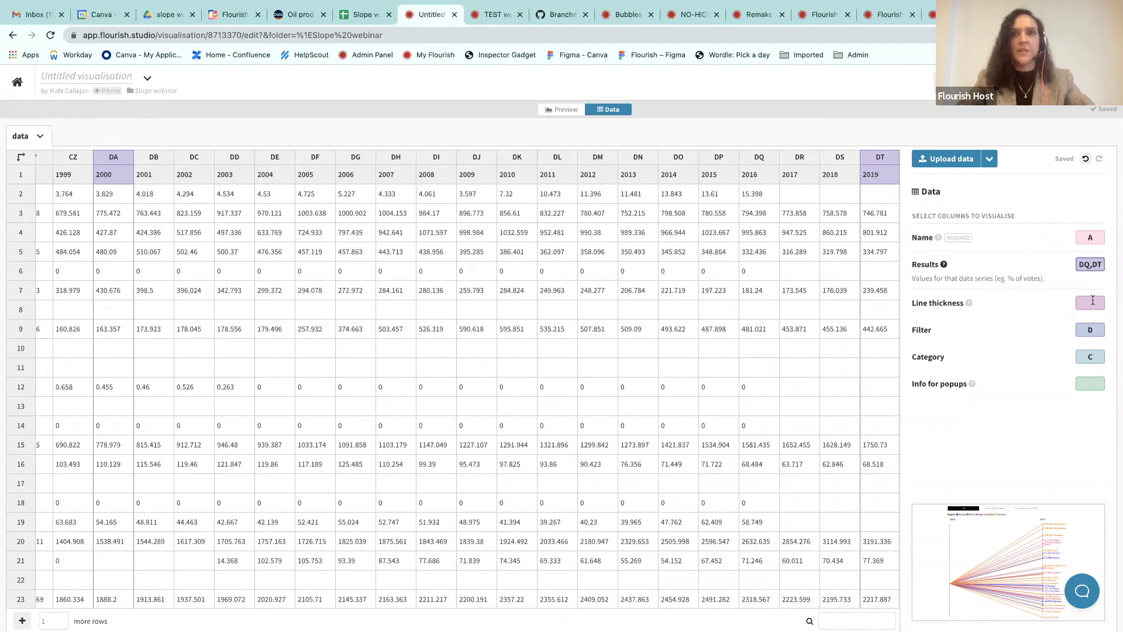
click(1091, 301)
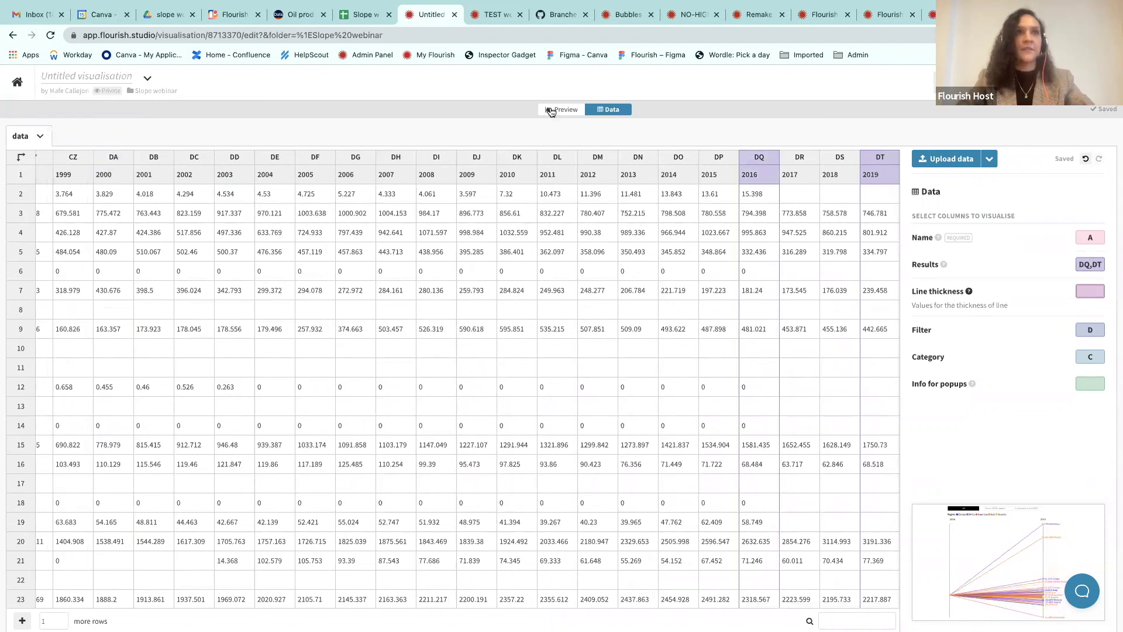
Step: Return to the chart preview, visualise the slope chart as Scores and narrow the preview to a width of 632
click(550, 110)
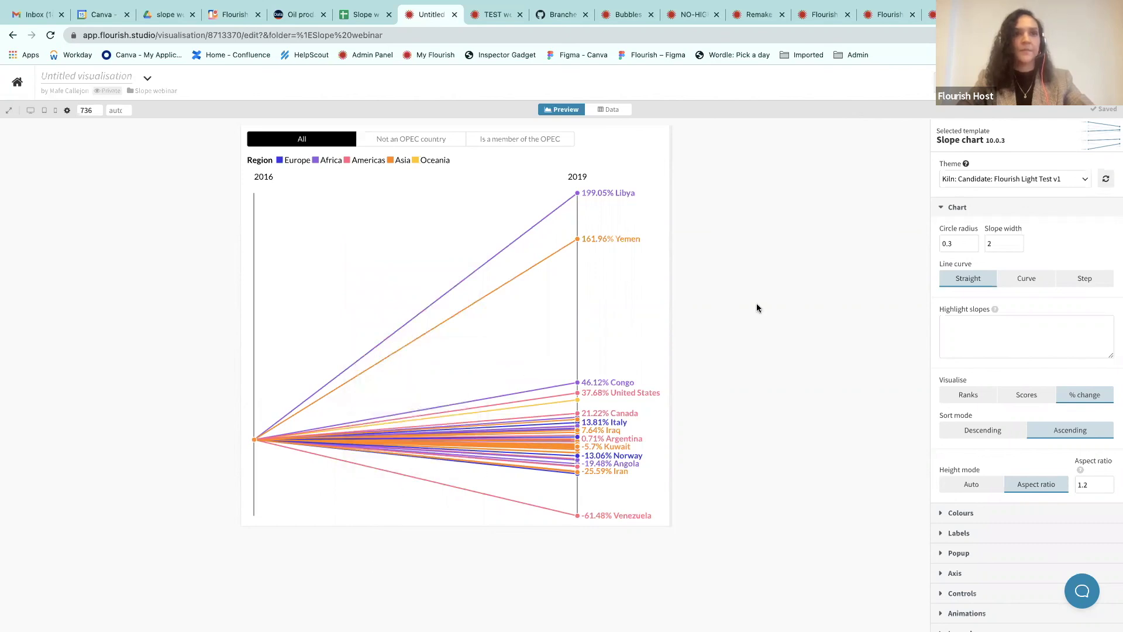
click(1030, 395)
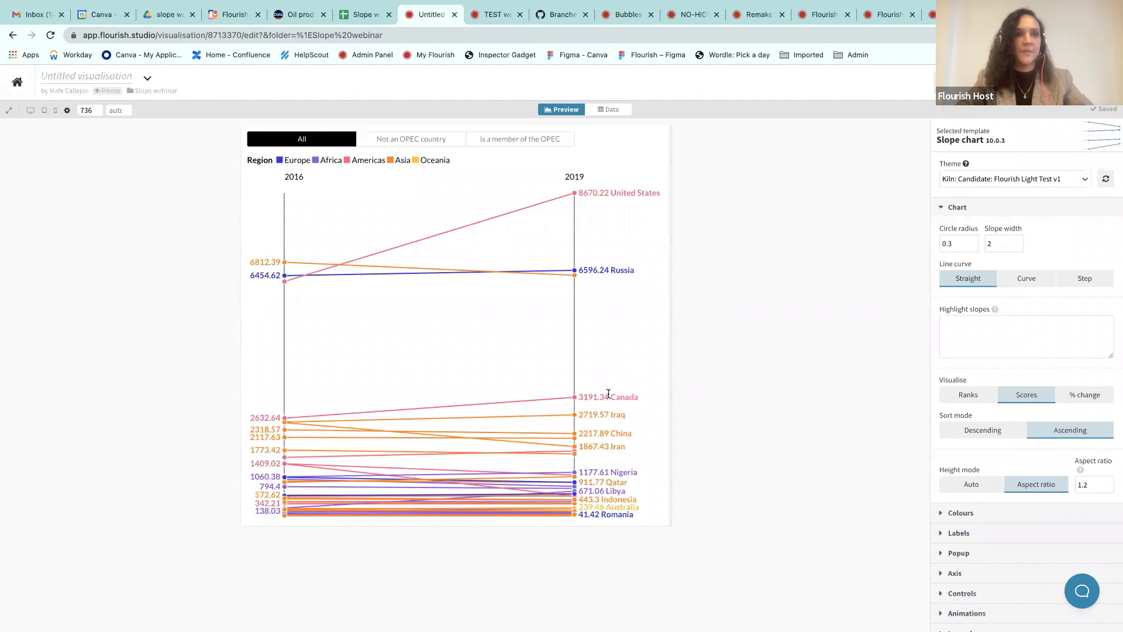
drag(670, 374, 640, 376)
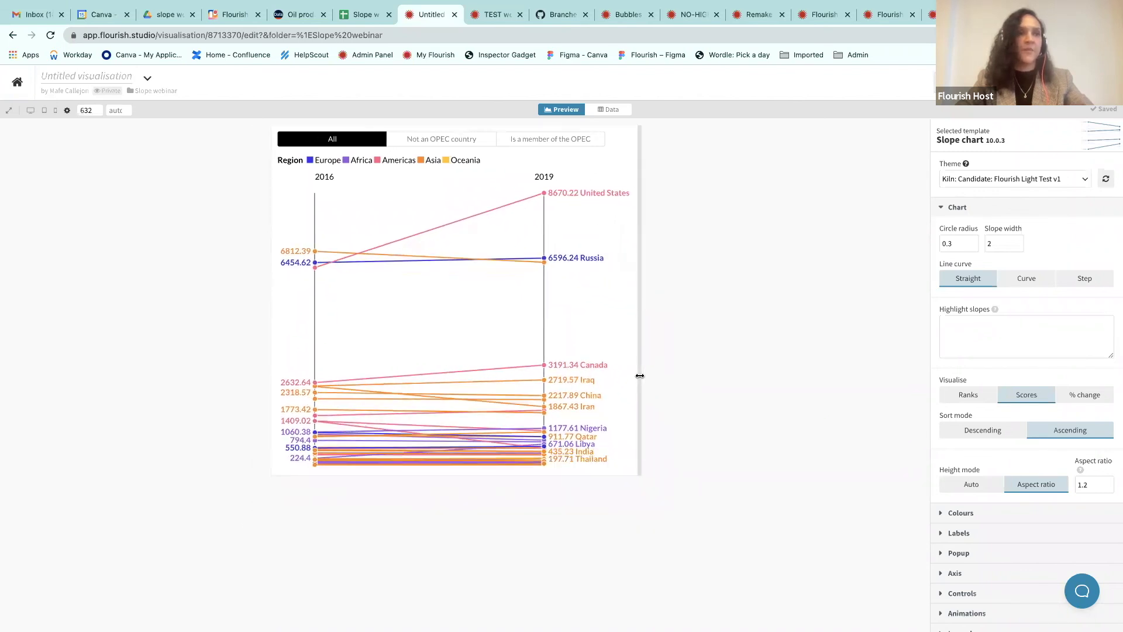